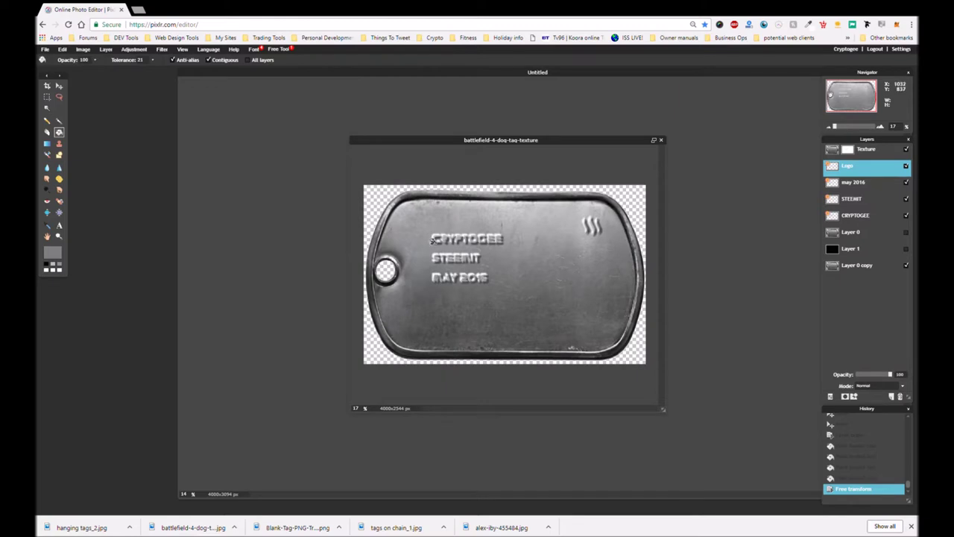
Scroll through the finished tag's layers and select Layer 1.
scroll(529, 300, "up", 2)
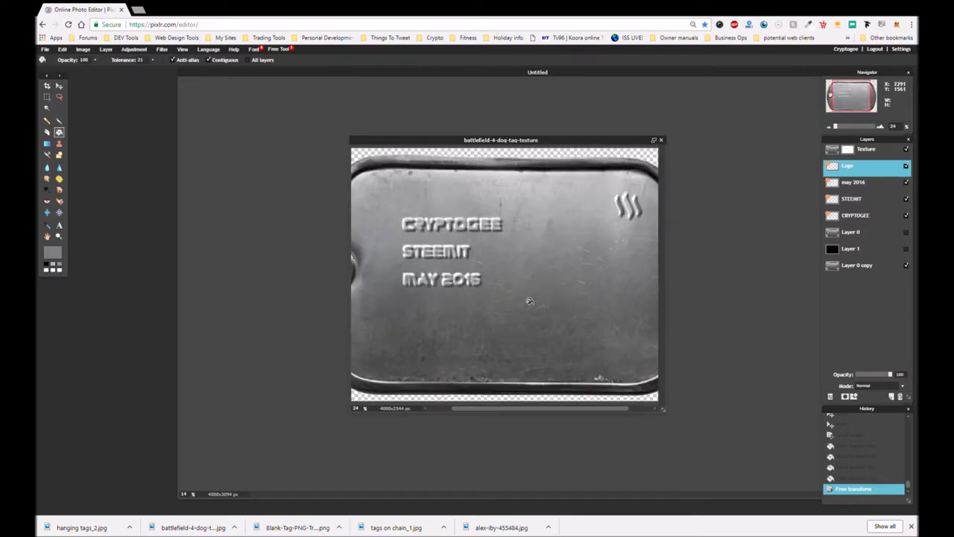
scroll(529, 300, "down", 1)
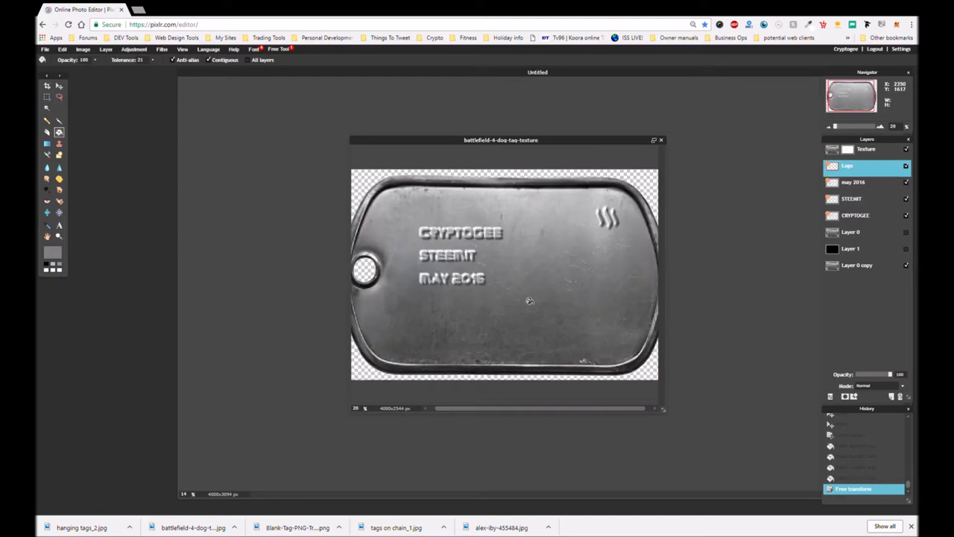
scroll(529, 301, "down", 1)
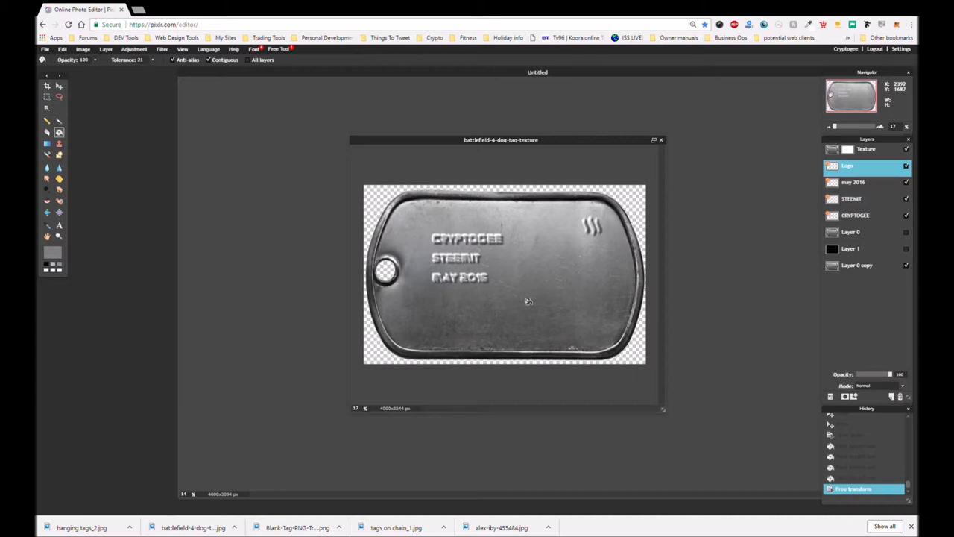
scroll(529, 301, "down", 1)
scroll(528, 301, "up", 3)
scroll(528, 300, "down", 1)
scroll(528, 300, "down", 1)
left_click(857, 248)
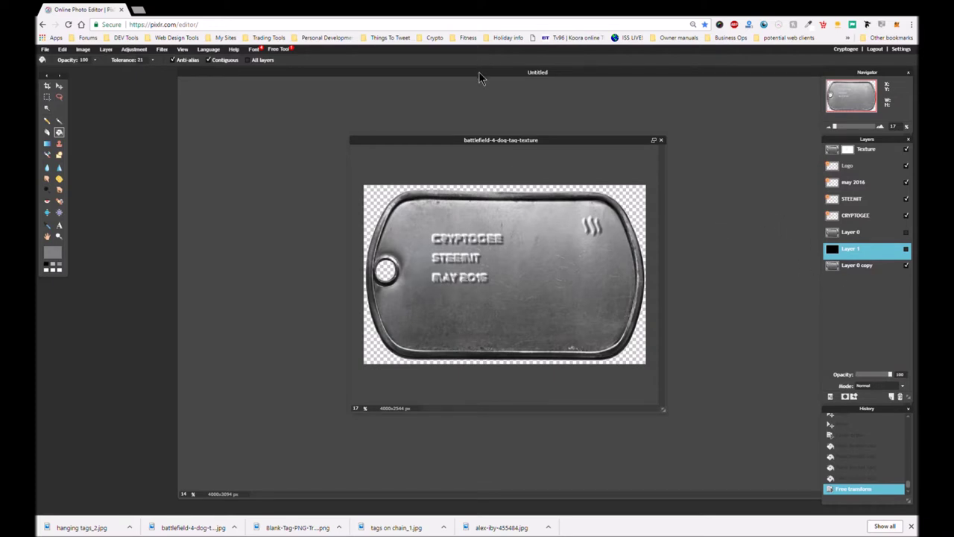
Move the finished tag aside, bring the Untitled blank-tag document forward and select its Tag layer.
left_click_drag(463, 142, 202, 225)
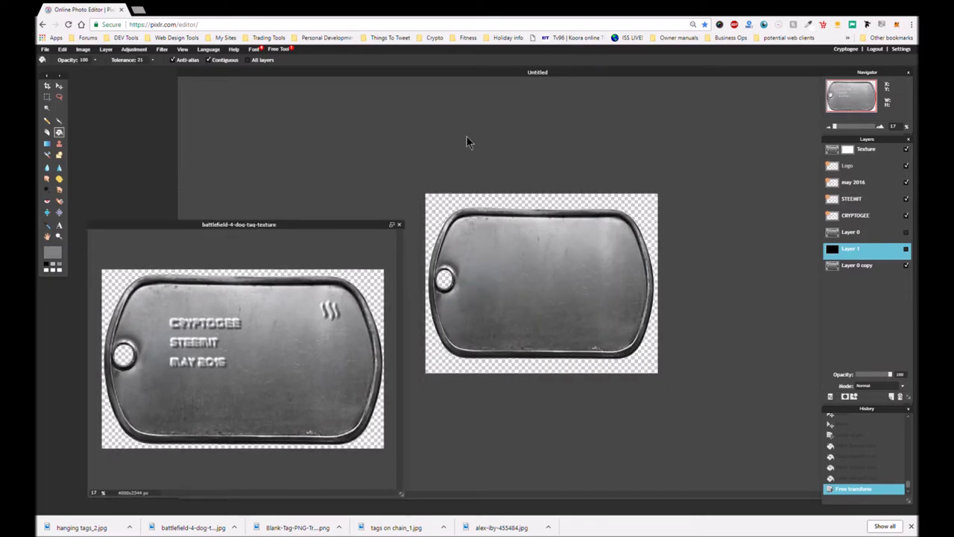
left_click(540, 110)
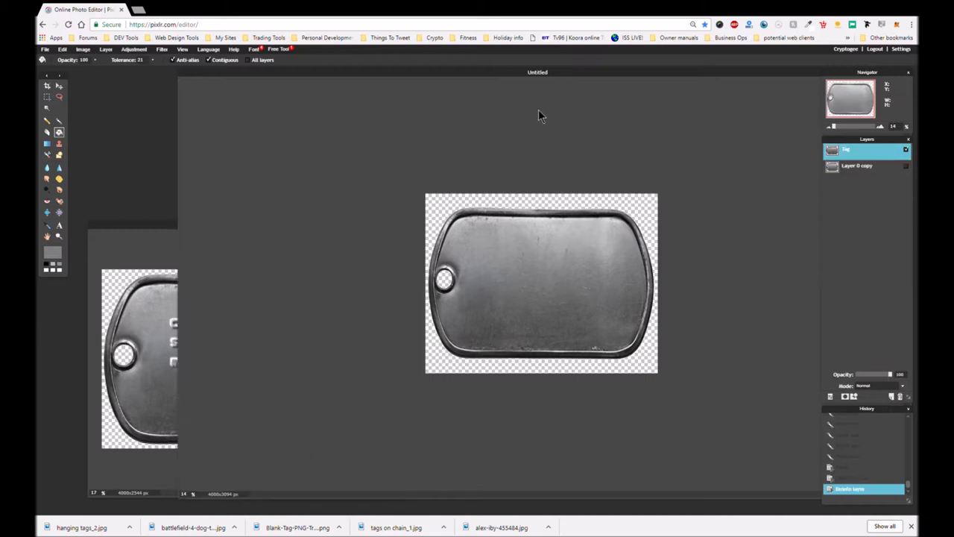
left_click_drag(550, 72, 473, 70)
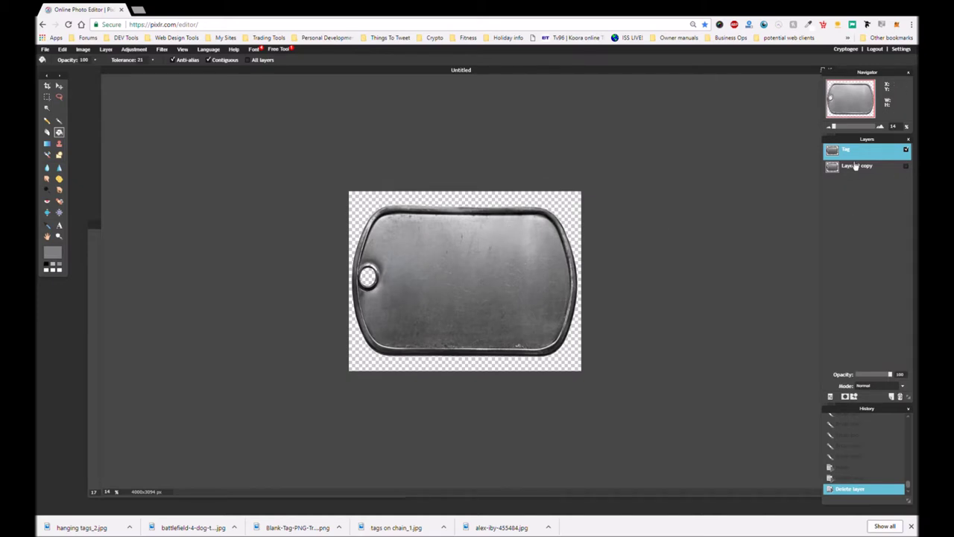
left_click(854, 174)
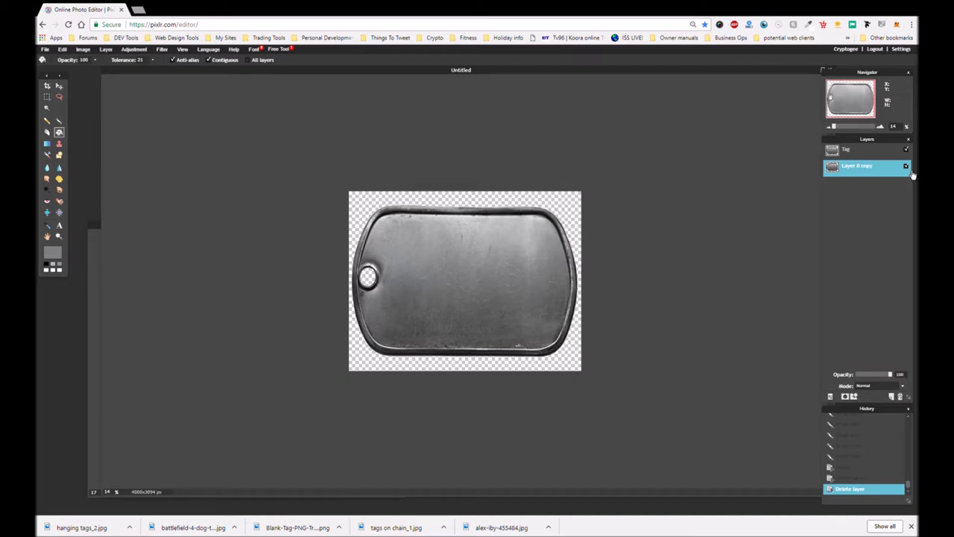
left_click(863, 166)
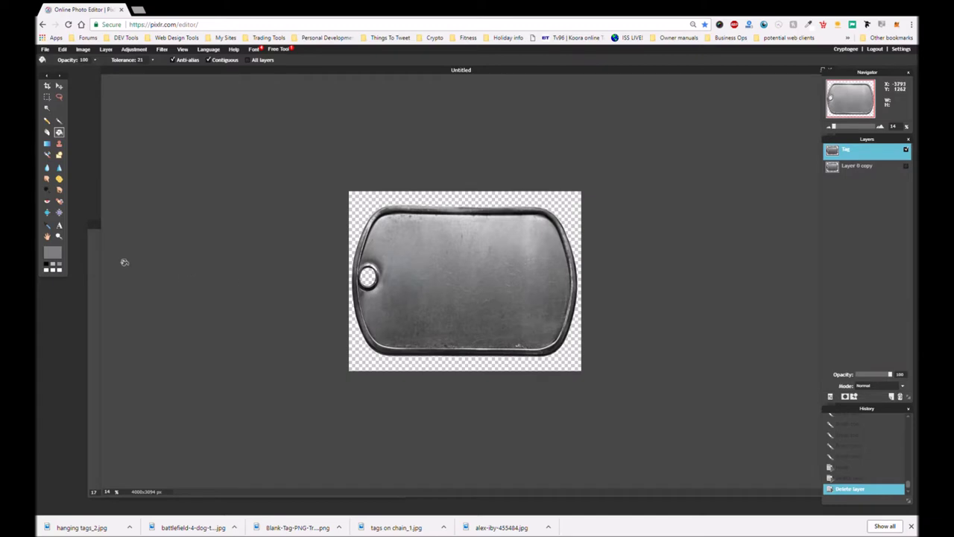
Start a text box on the blank tag using the Zurque font at size 251.
left_click(63, 228)
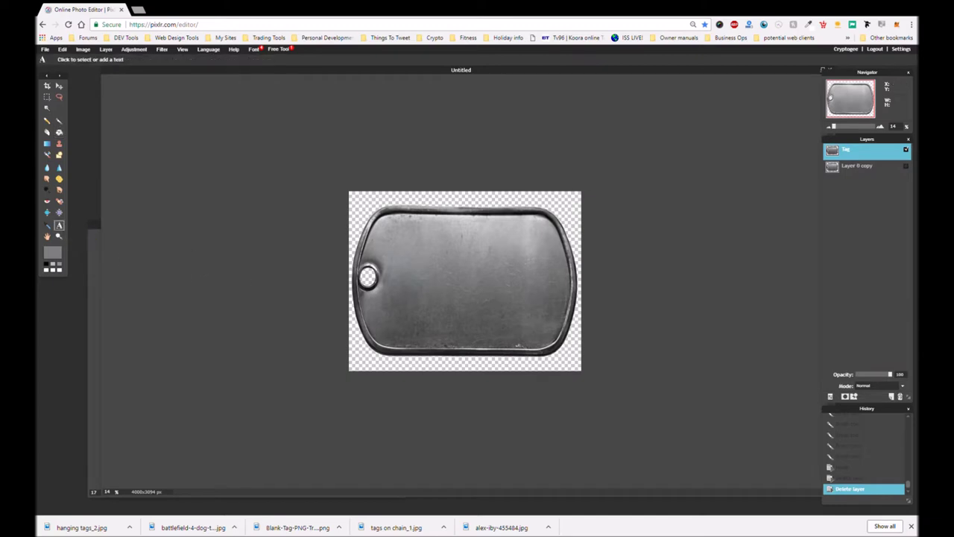
left_click(418, 245)
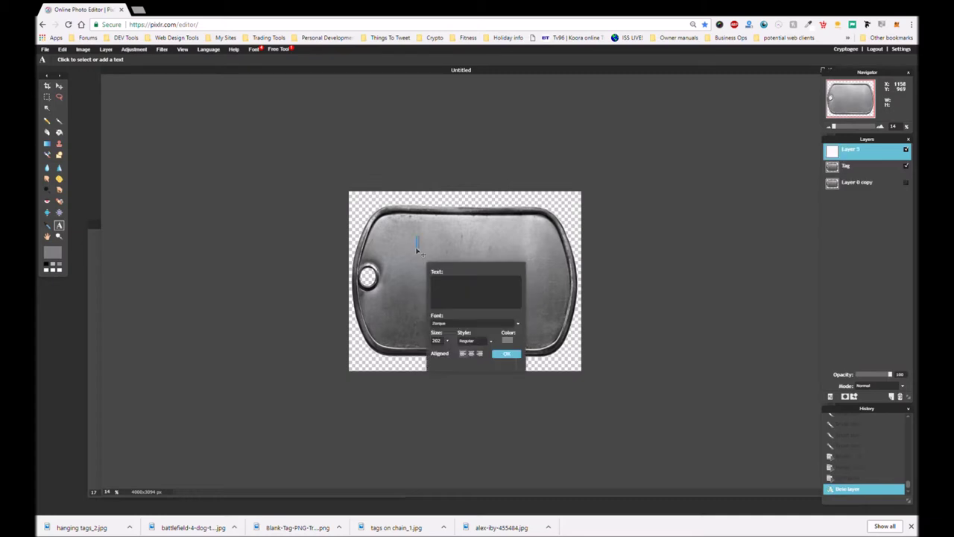
left_click(471, 325)
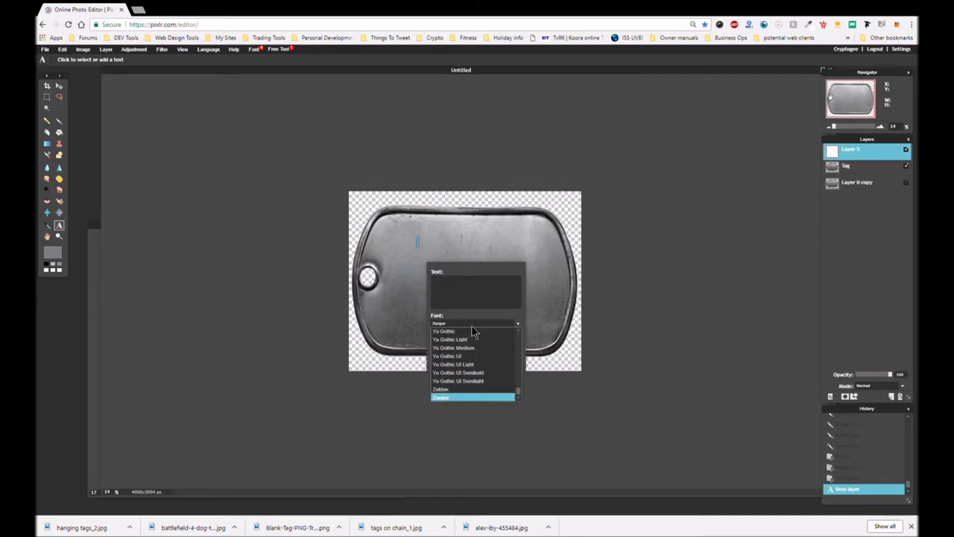
left_click(471, 326)
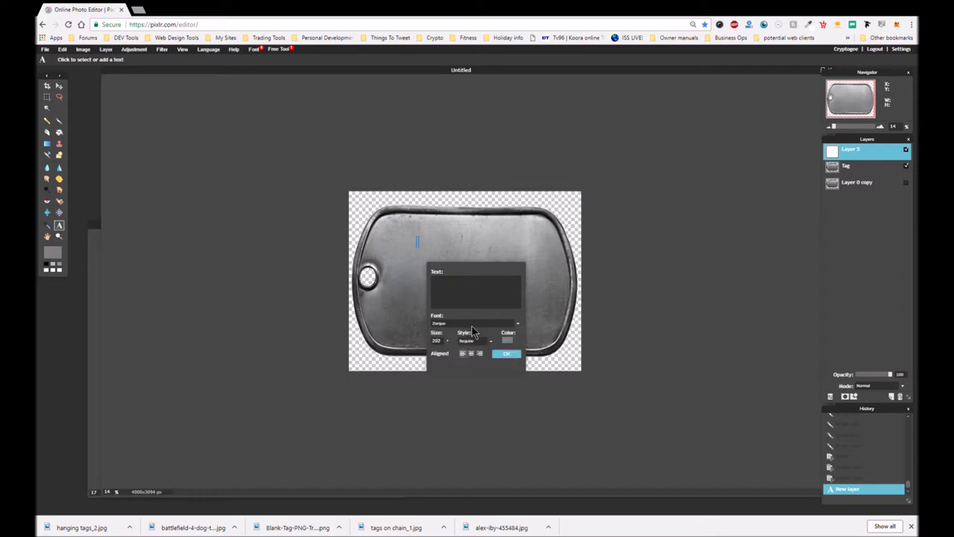
left_click(447, 342)
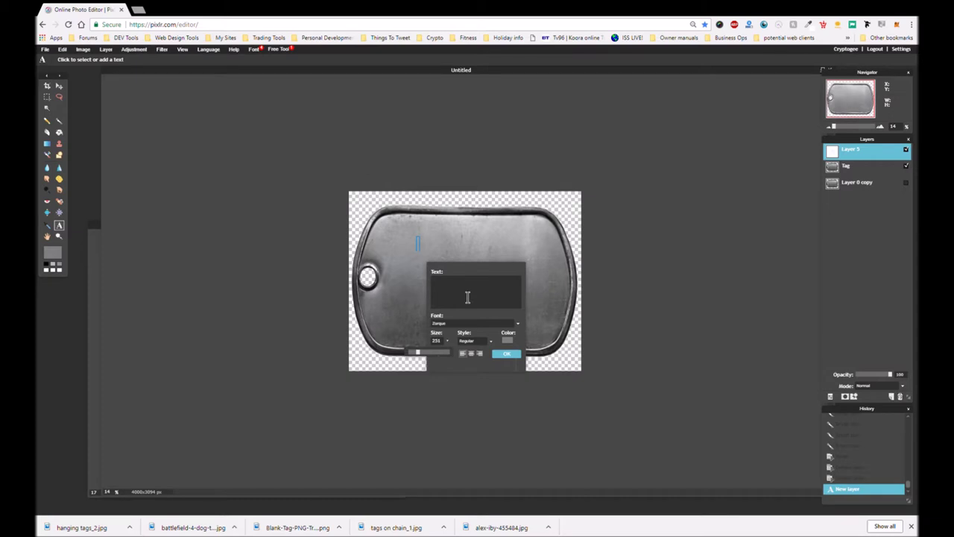
left_click(507, 341)
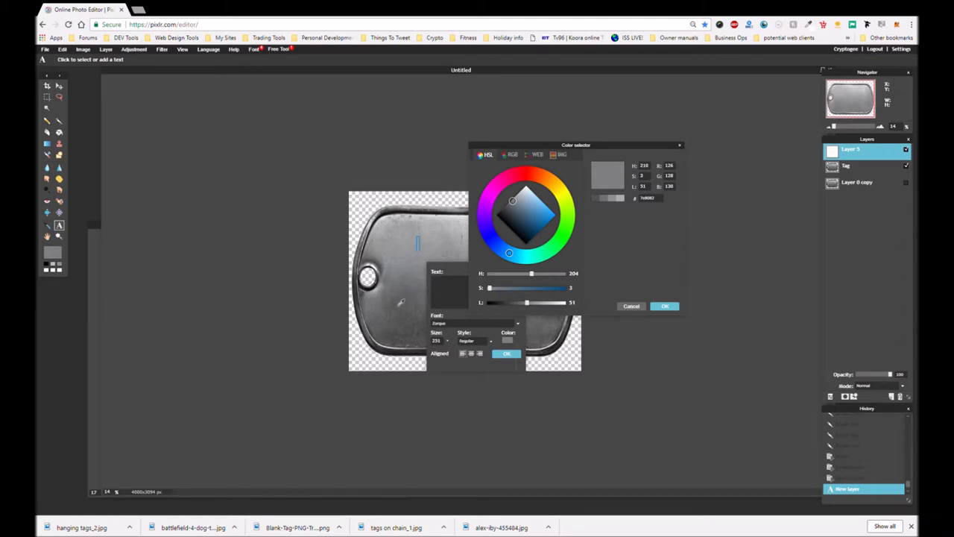
Sample grey tones from the tag's metal as the text colour, then close the colour picker.
left_click(399, 302)
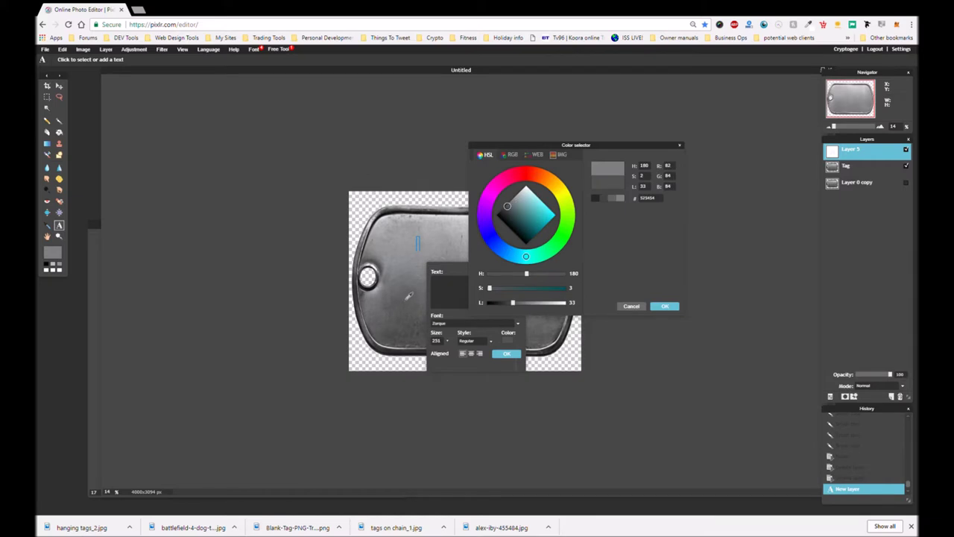
left_click(410, 292)
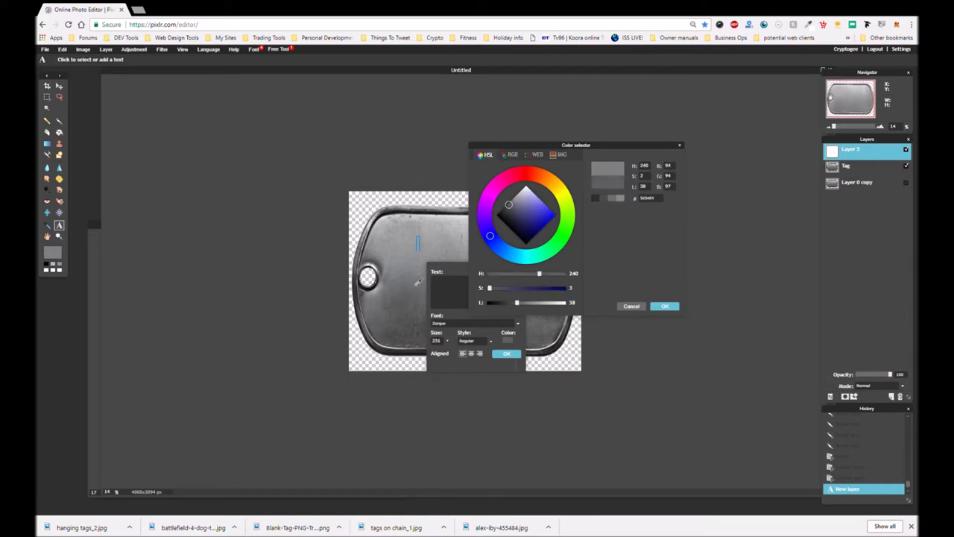
left_click(418, 282)
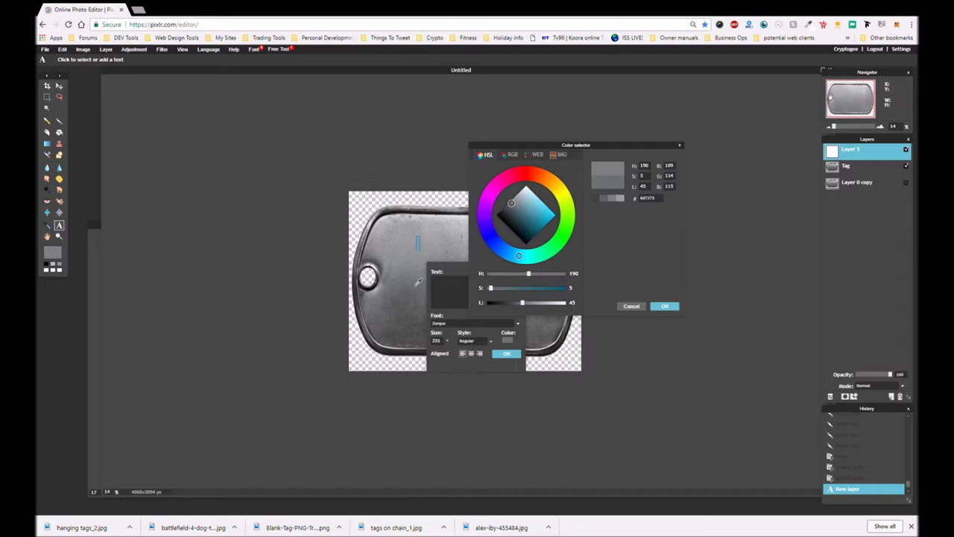
left_click(422, 289)
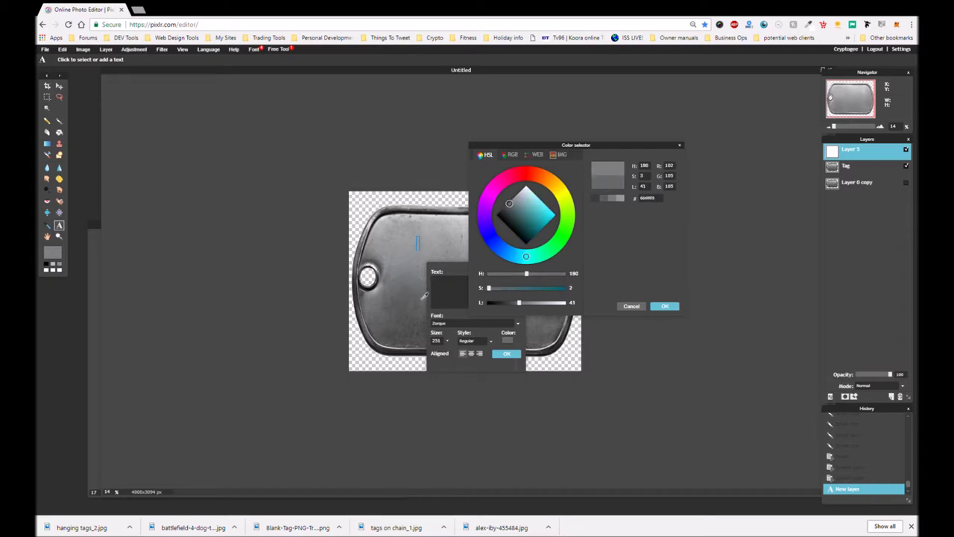
left_click(630, 306)
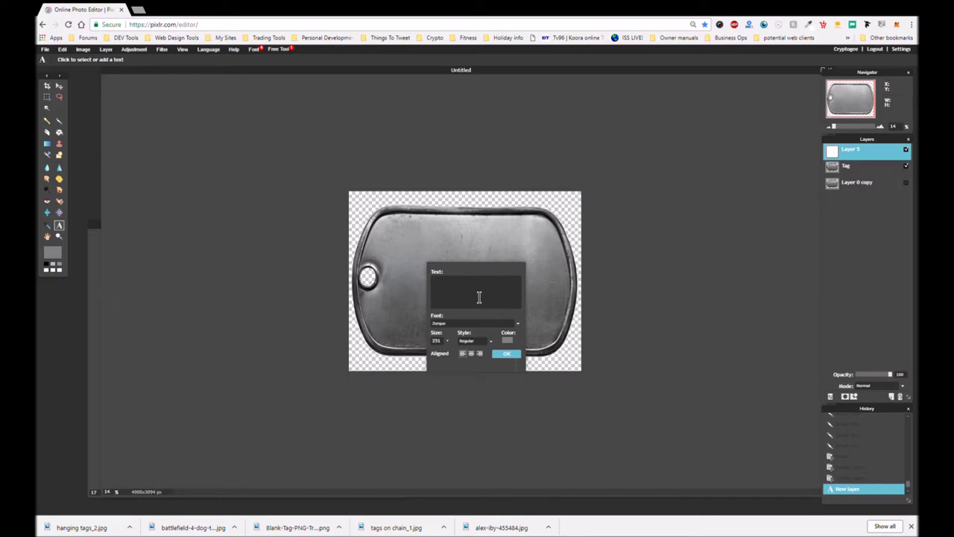
Enter CRYPTOGEE, position it just above the tag's centre and commit it.
type("CRYPTOG")
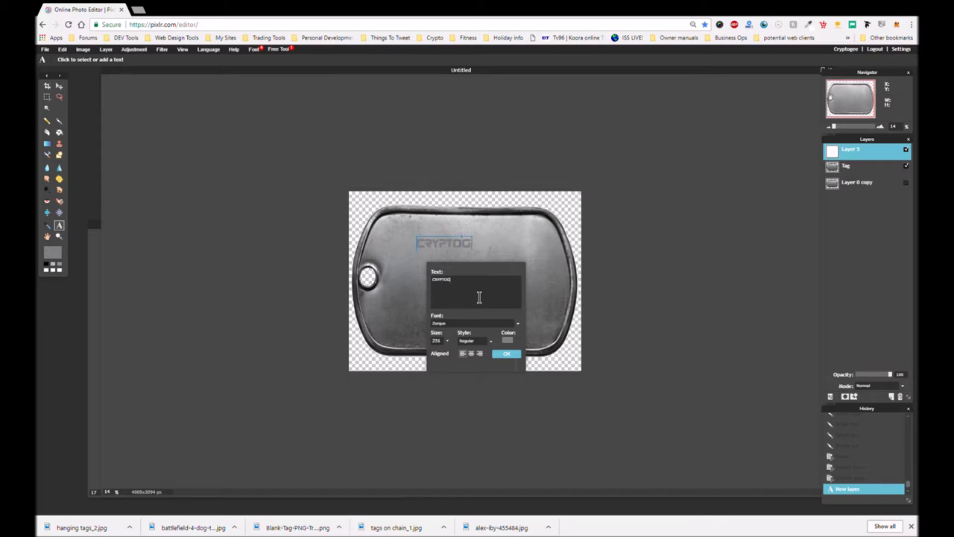
type("EE")
left_click_drag(501, 272, 476, 350)
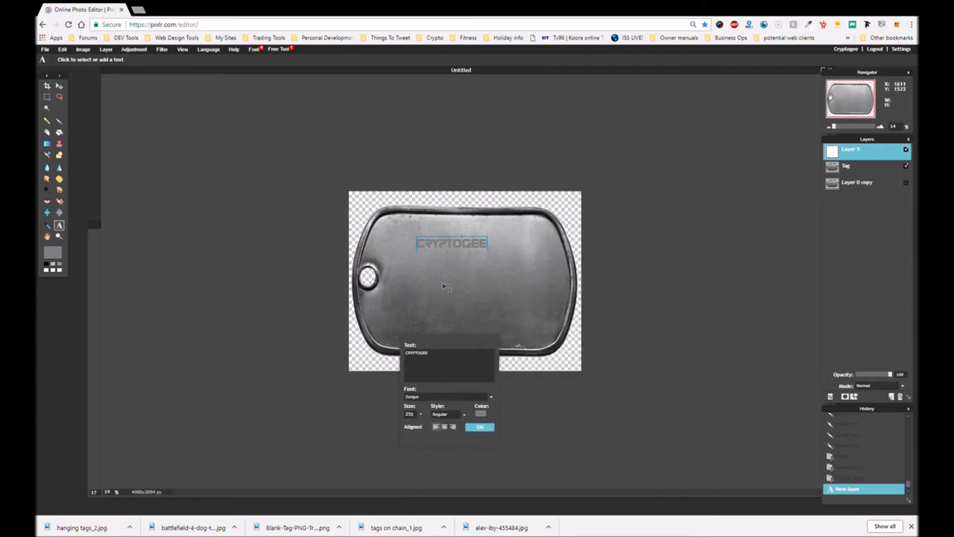
left_click_drag(455, 246, 476, 261)
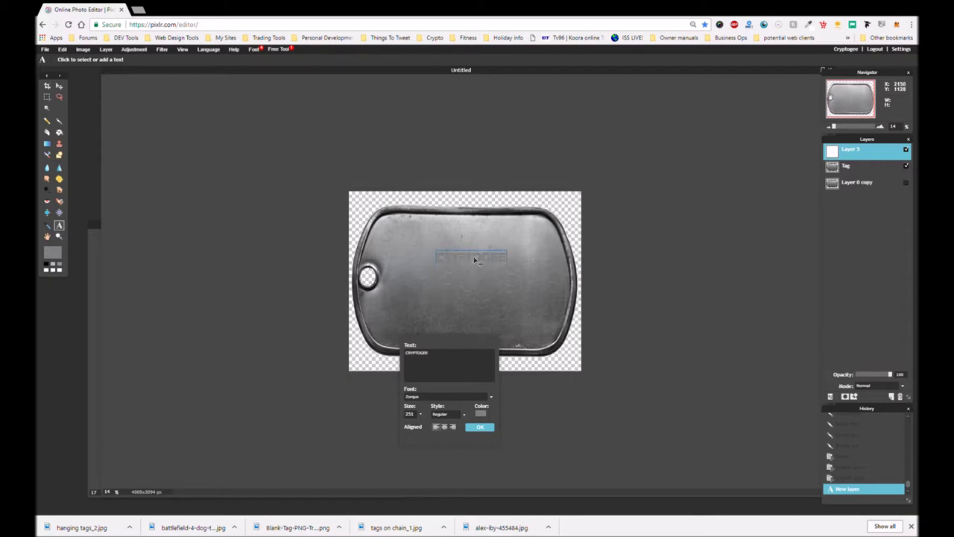
left_click(481, 427)
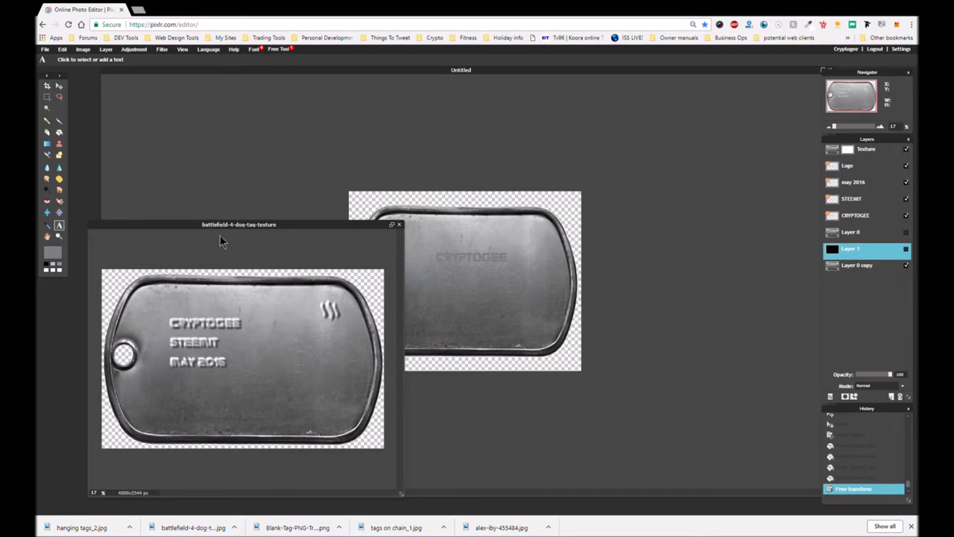
Inspect the reference CRYPTOGEE layer's Inner bevel (distance 4, size 4, angle -135) and cancel.
left_click_drag(235, 223, 531, 129)
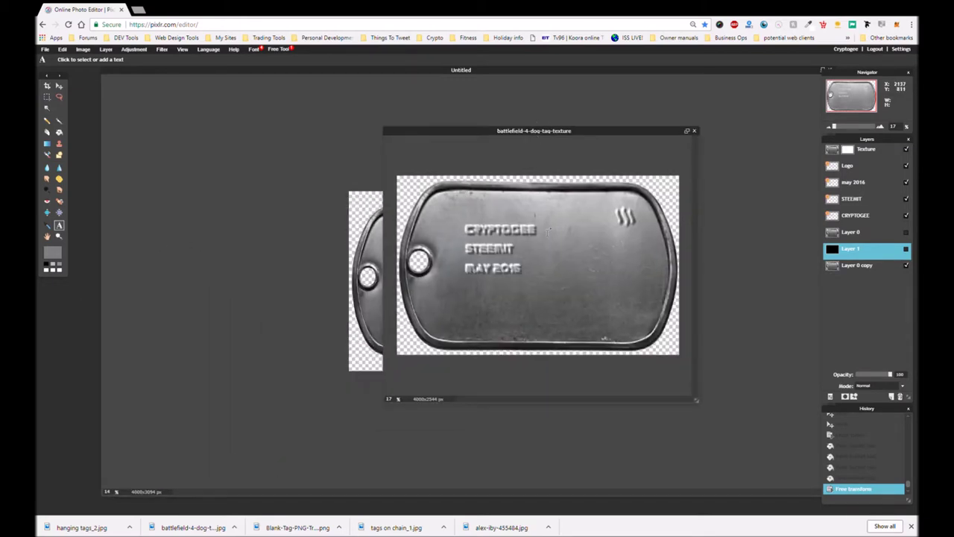
left_click(859, 220)
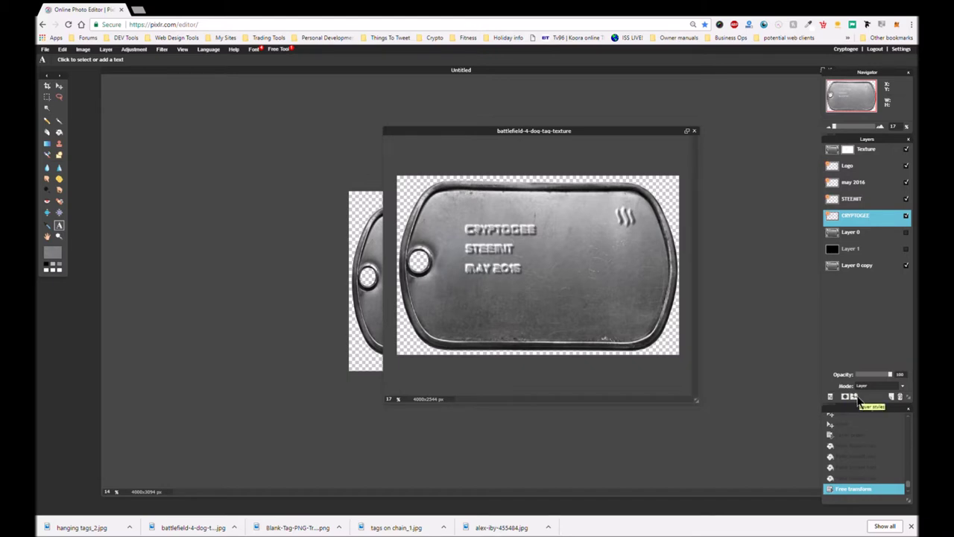
left_click(854, 396)
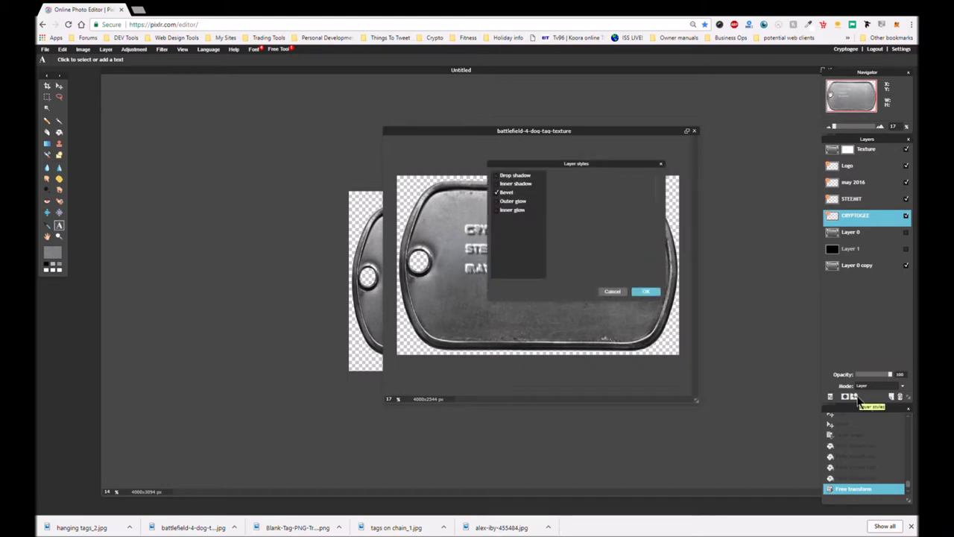
left_click(511, 195)
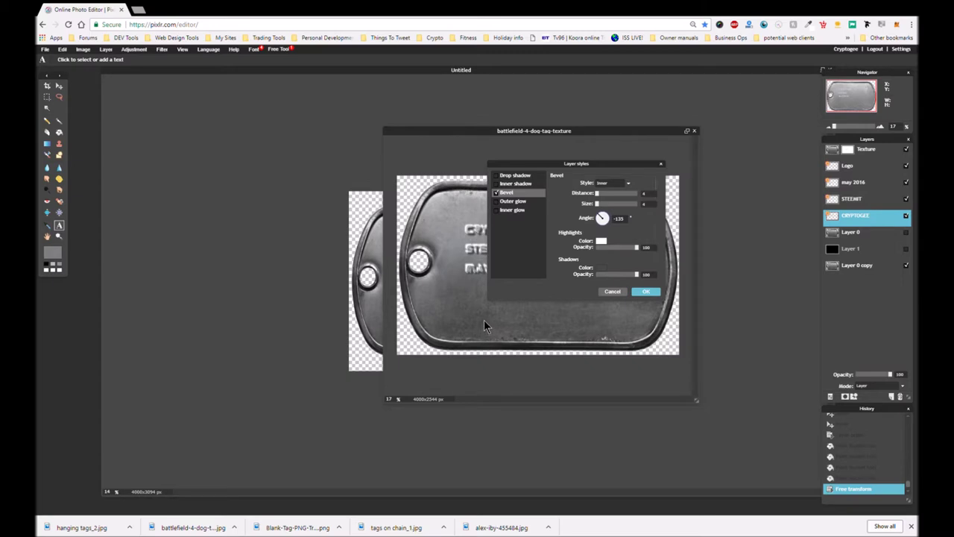
left_click(618, 292)
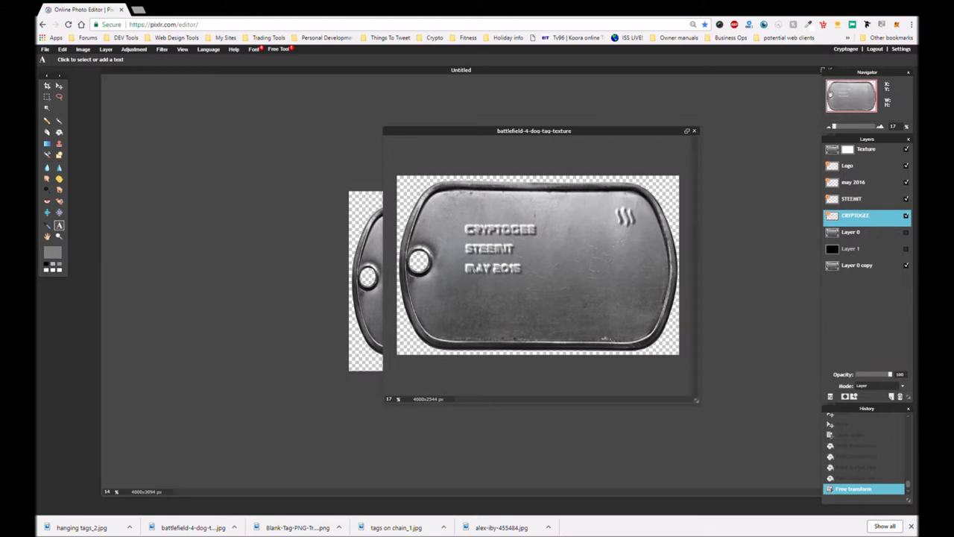
Glance at the reference document, then maximize the Untitled tag document to fill the workspace.
left_click(106, 50)
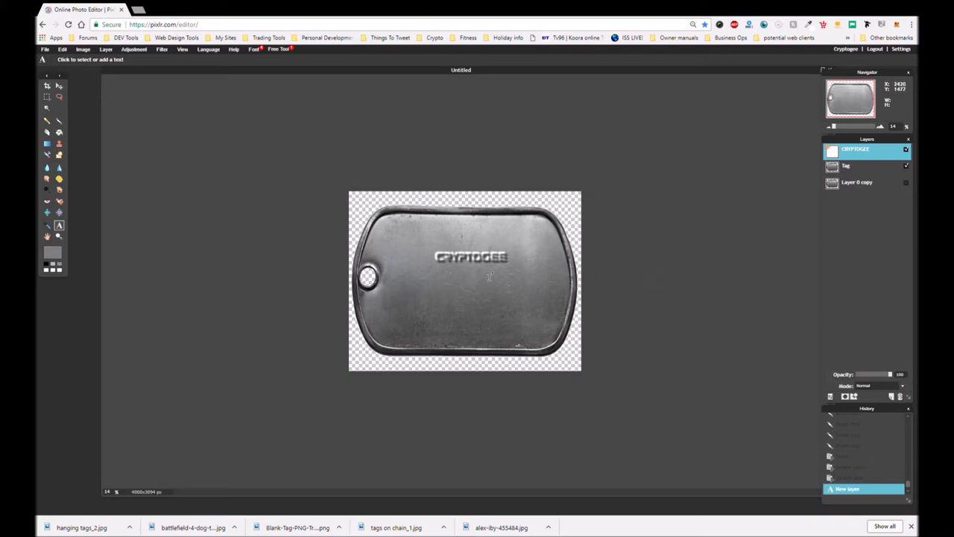
left_click_drag(547, 73, 471, 162)
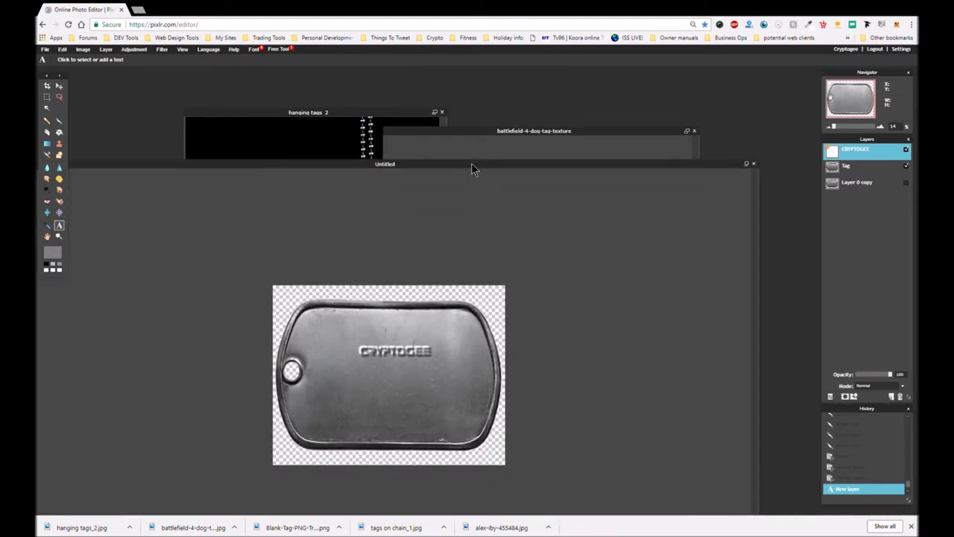
left_click(568, 131)
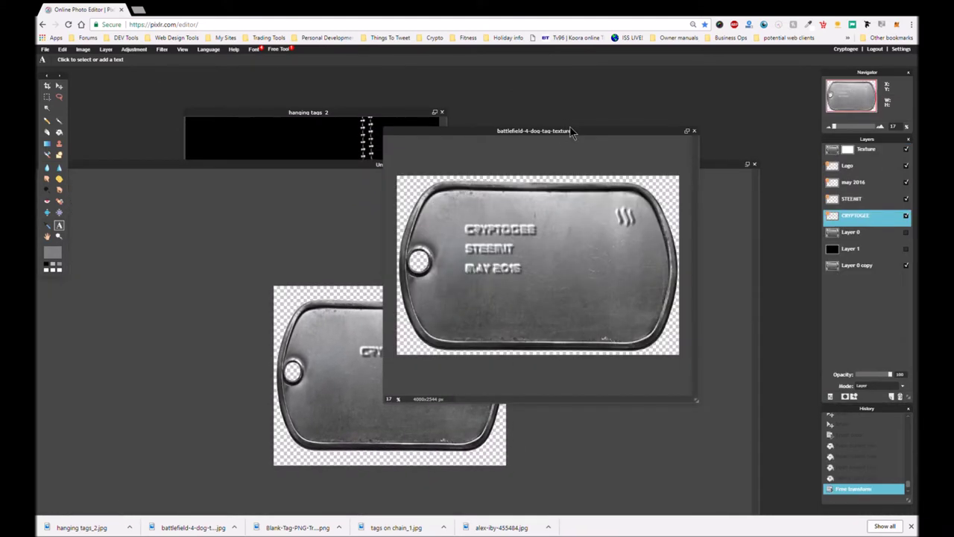
left_click(352, 170)
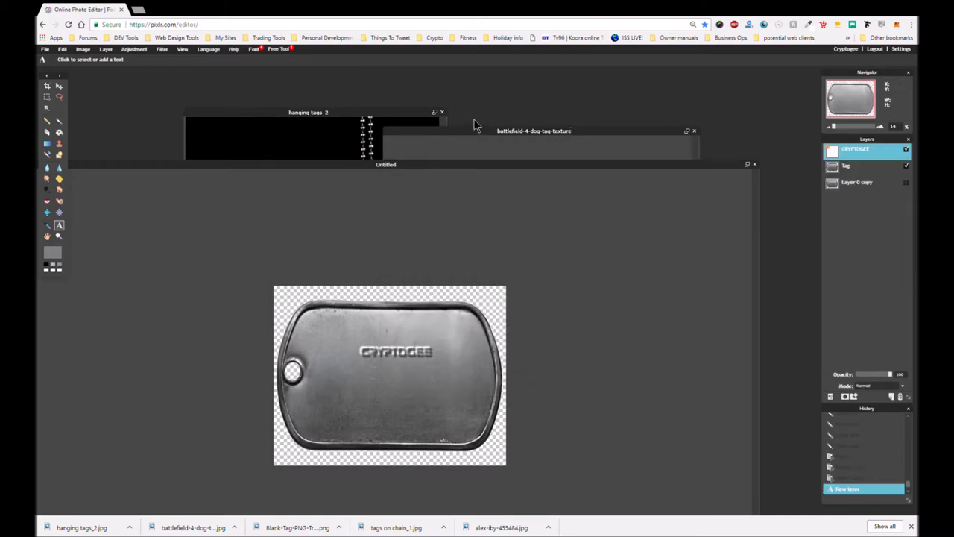
double_click(485, 165)
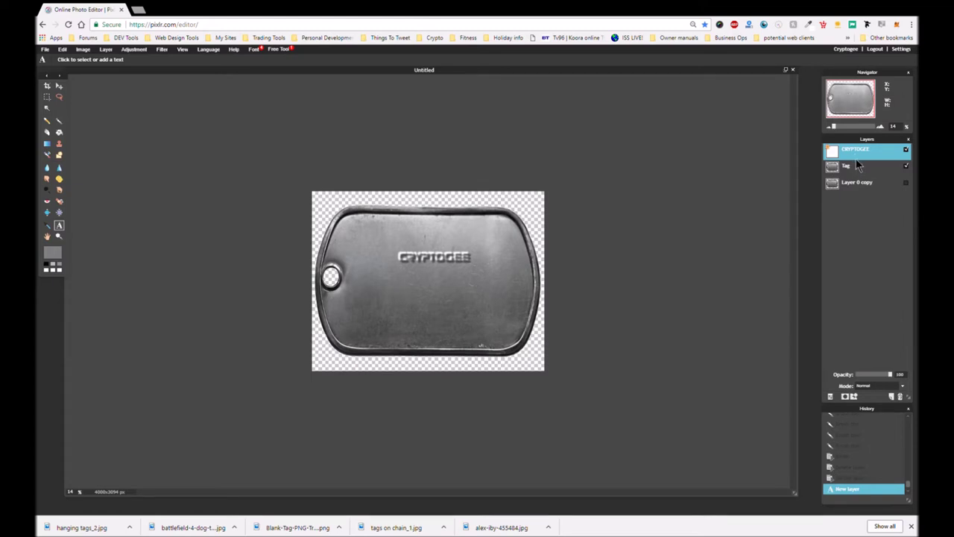
Duplicate the CRYPTOGEE text layer twice.
key("ctrl+j")
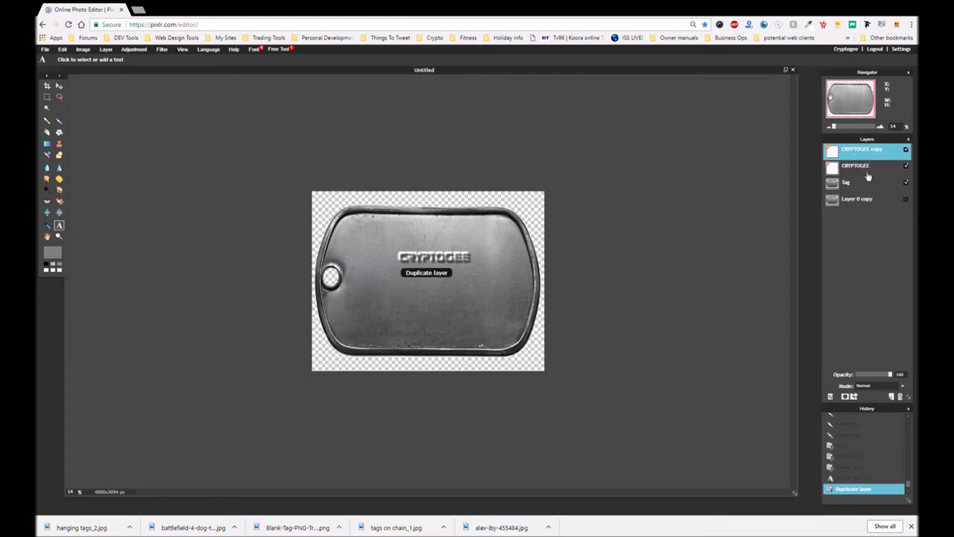
left_click(862, 170)
key("ctrl+j")
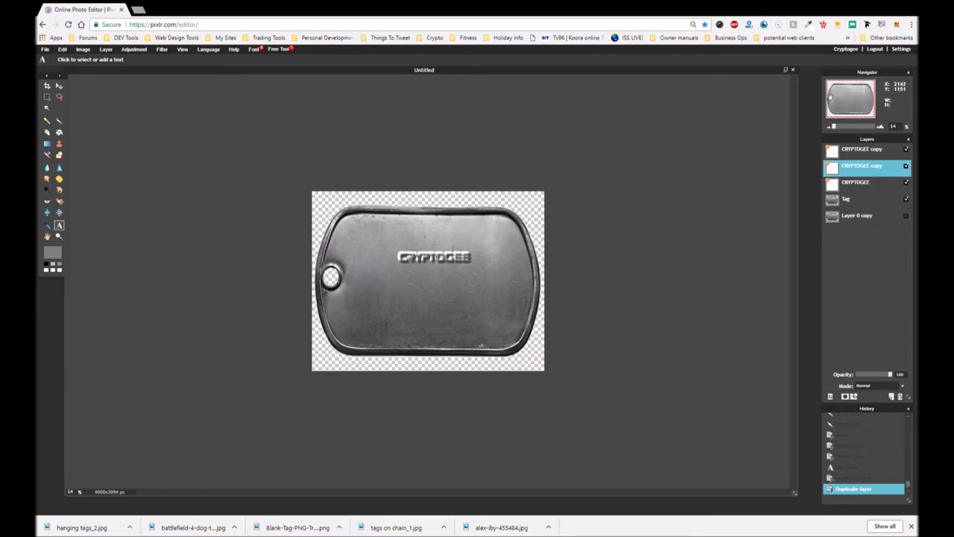
Move one CRYPTOGEE copy beneath the original, retype it as STEEMIT and commit it.
left_click(438, 257)
left_click_drag(439, 259, 440, 278)
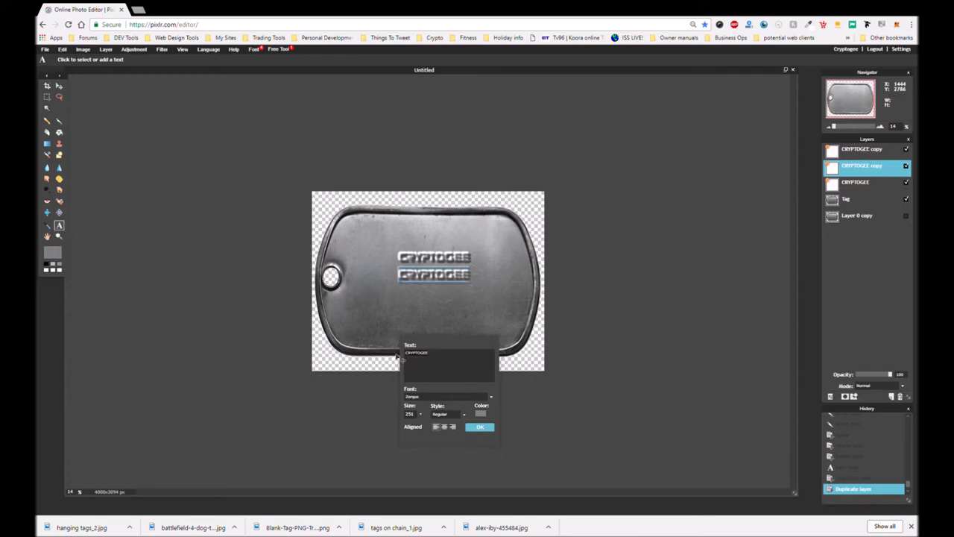
type("S")
key("BackSpace")
type("ST")
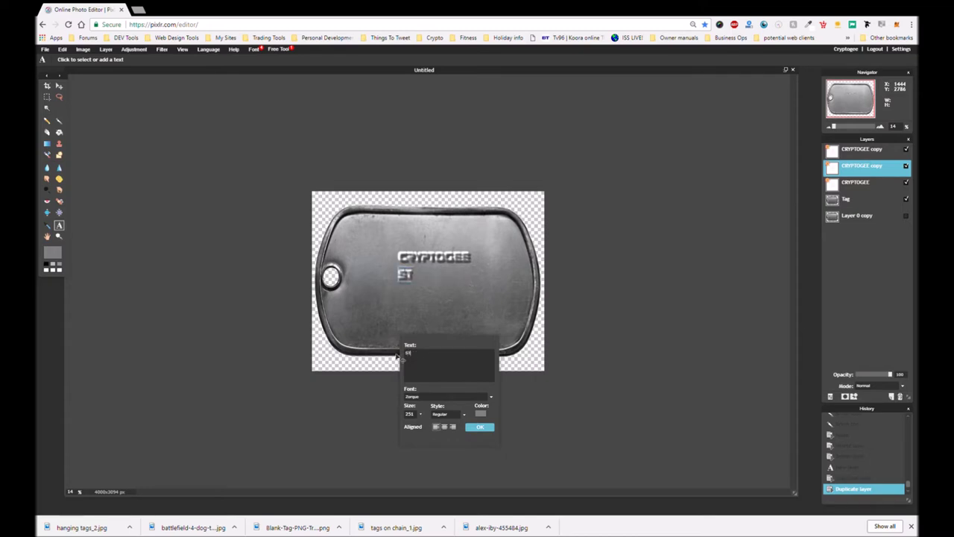
type("EEMIT")
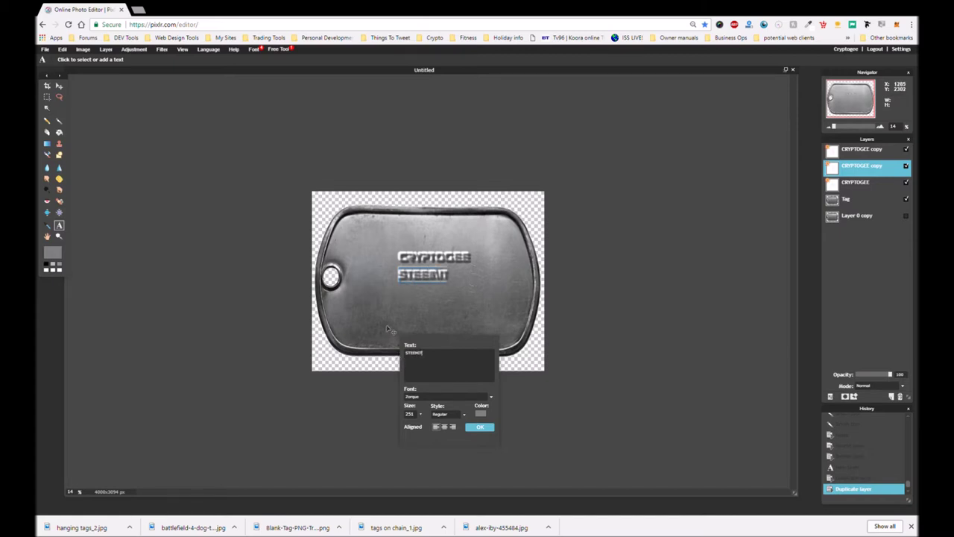
left_click_drag(409, 274, 409, 277)
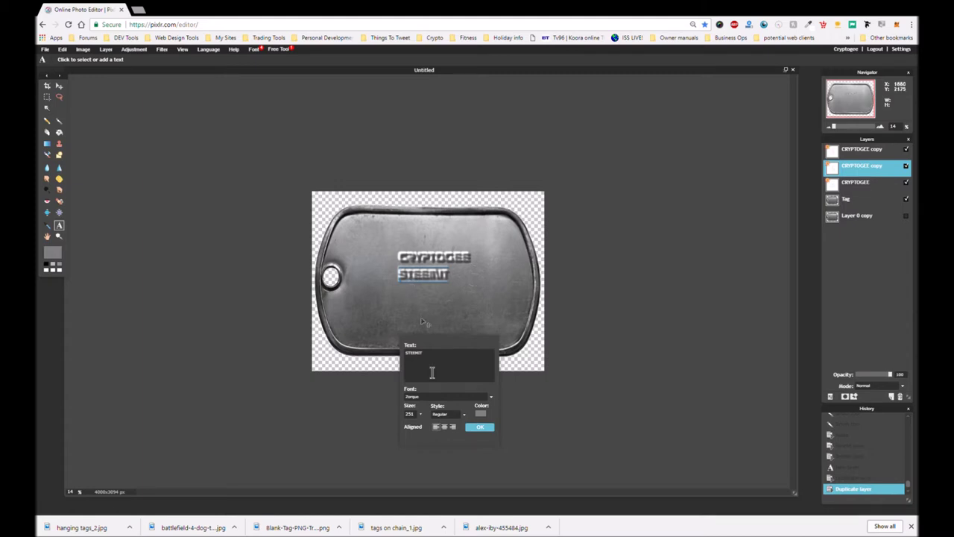
left_click(473, 426)
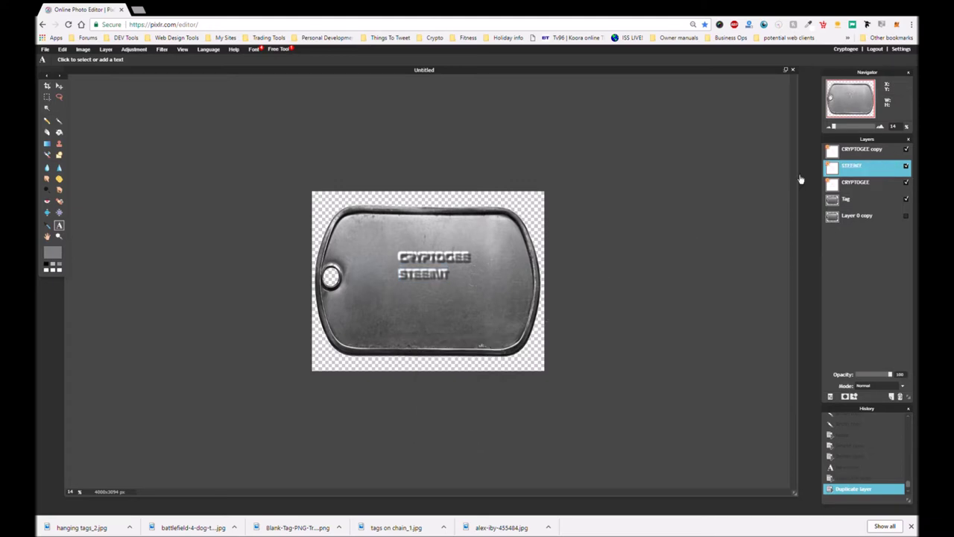
left_click_drag(435, 73, 446, 252)
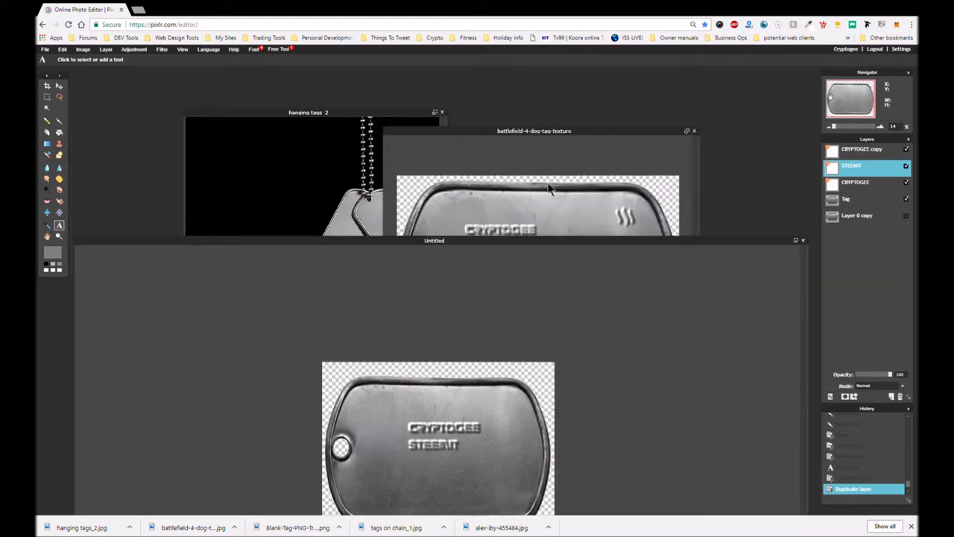
left_click(555, 140)
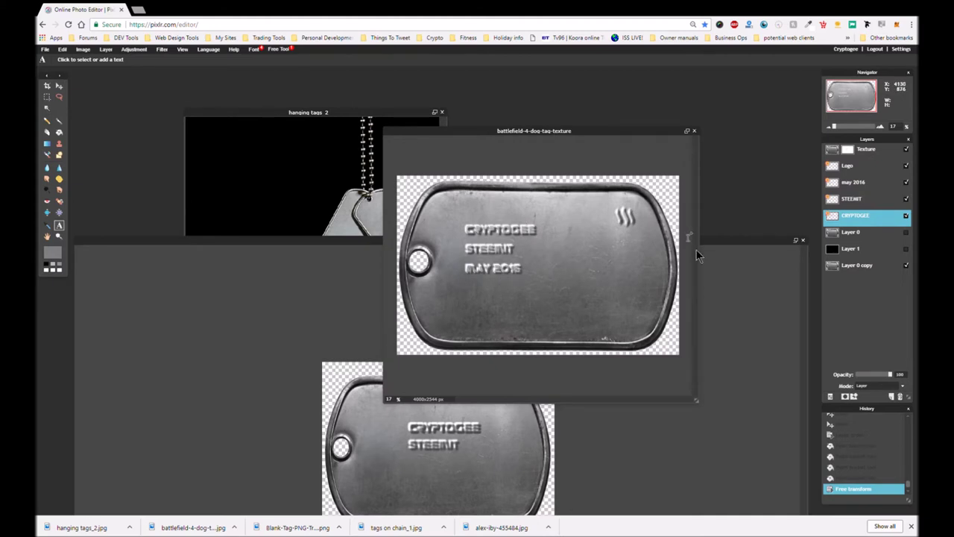
left_click(718, 239)
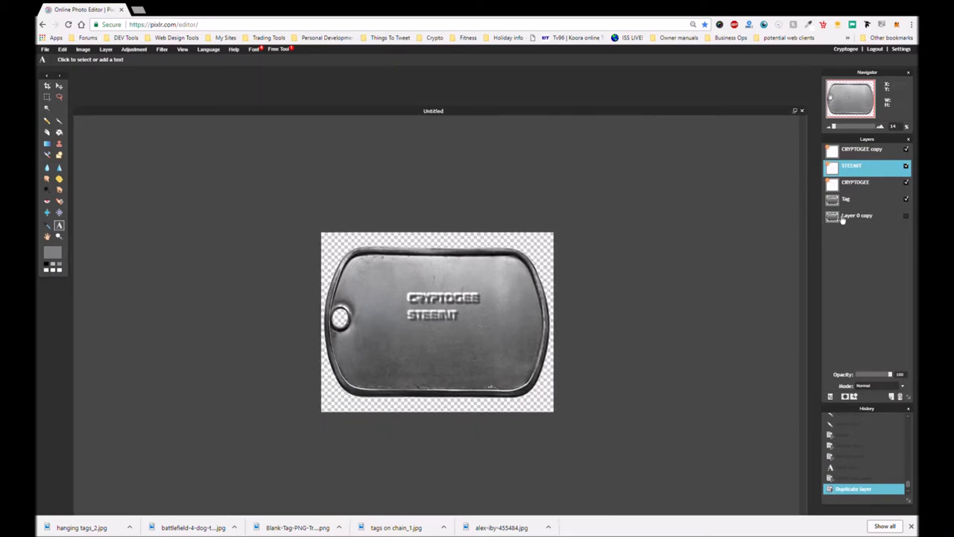
left_click(864, 152)
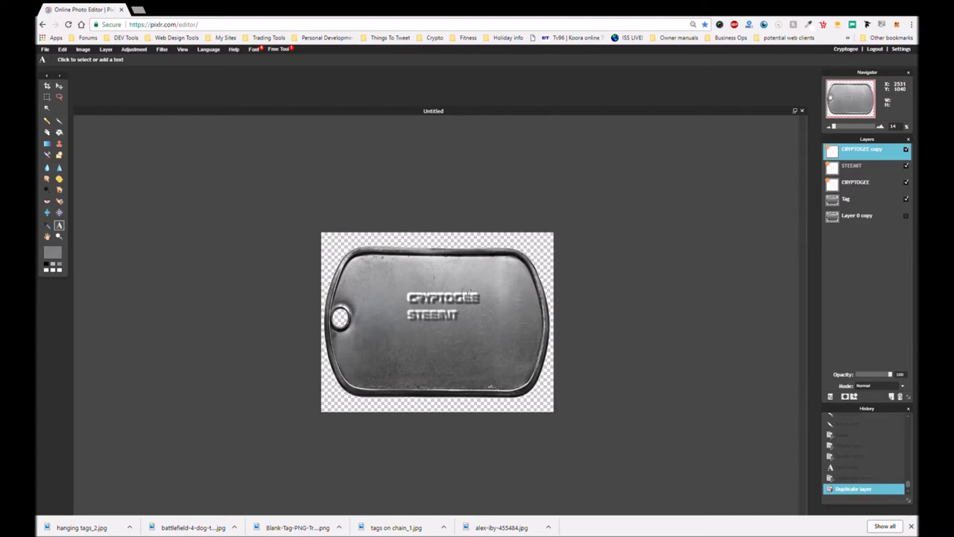
Move the spare CRYPTOGEE copy below STEEMIT and replace its text with MAY 2016.
left_click(466, 299)
left_click_drag(466, 298, 495, 365)
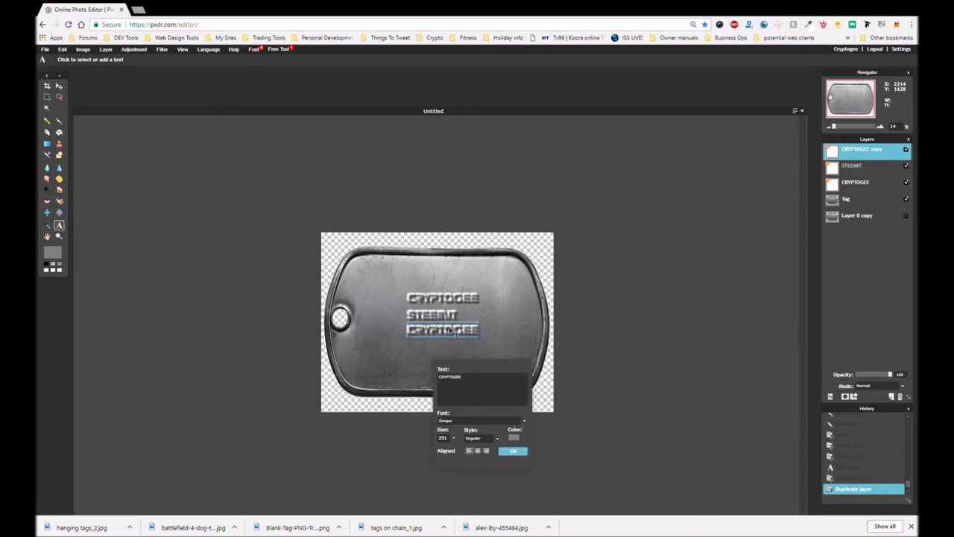
left_click_drag(450, 331, 451, 333)
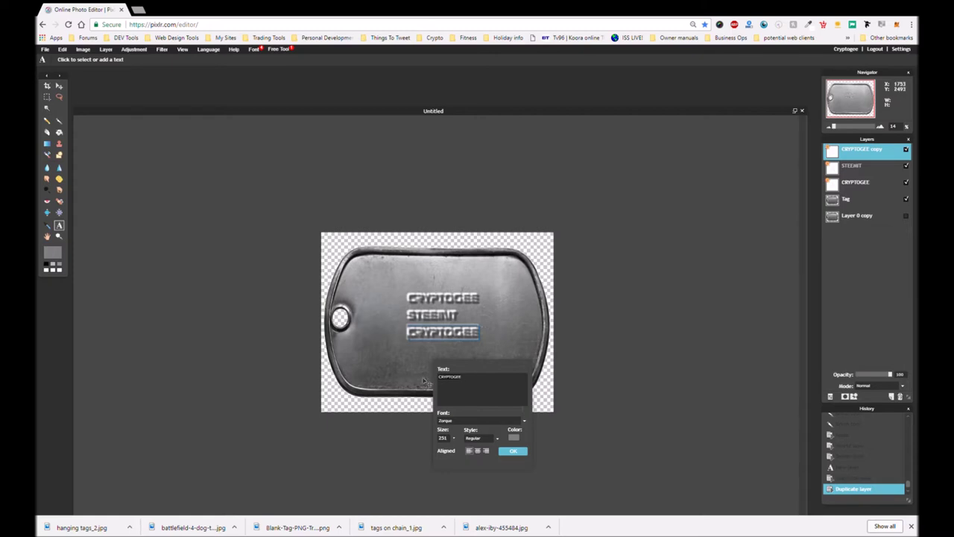
key("ctrl+a")
type("MAY 201")
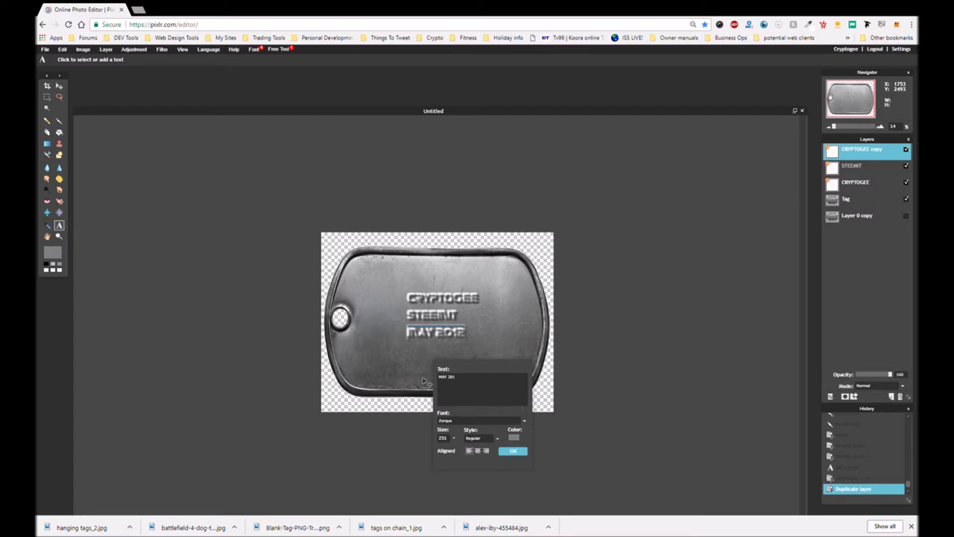
type("86")
left_click(512, 451)
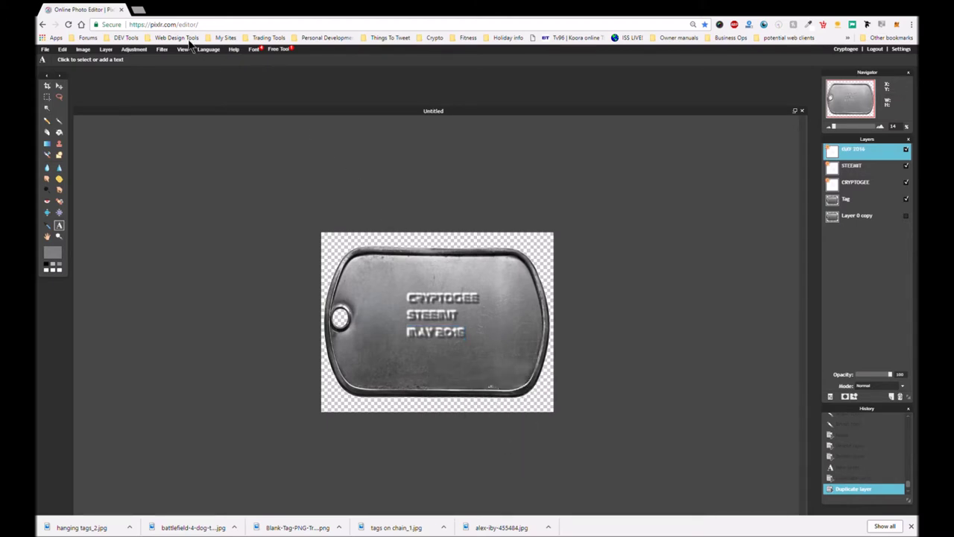
Open the Steem logo as a new layer and move it to the tag's upper-right corner.
left_click(106, 49)
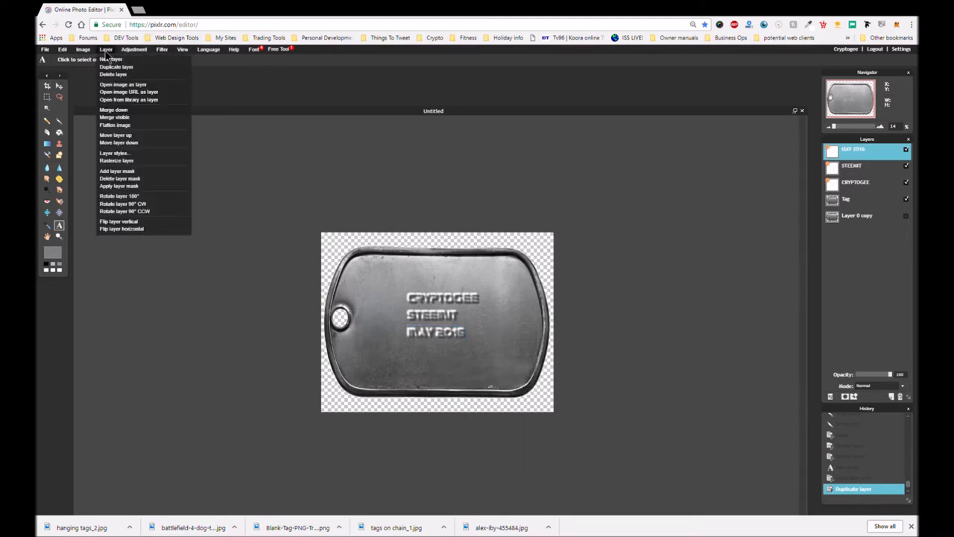
left_click(141, 85)
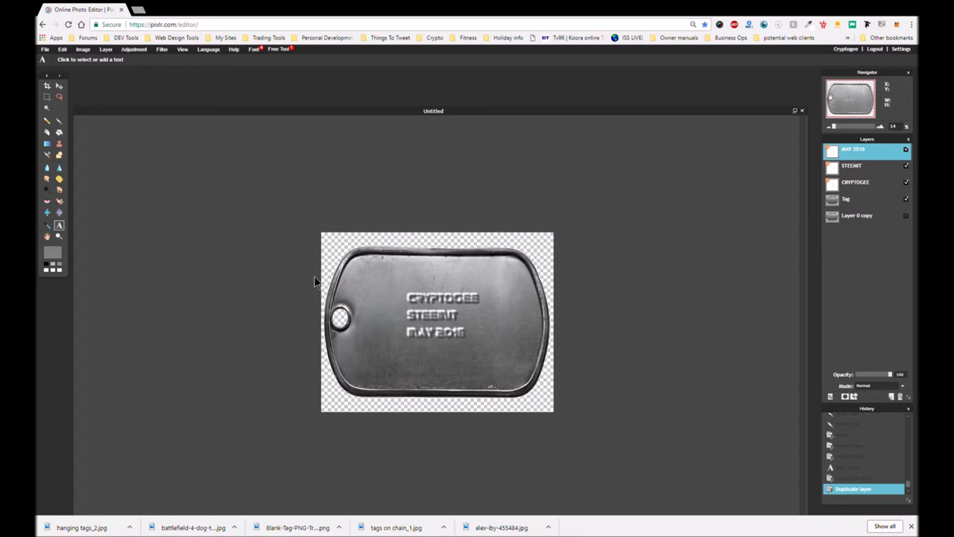
key("ctrl+shift+n")
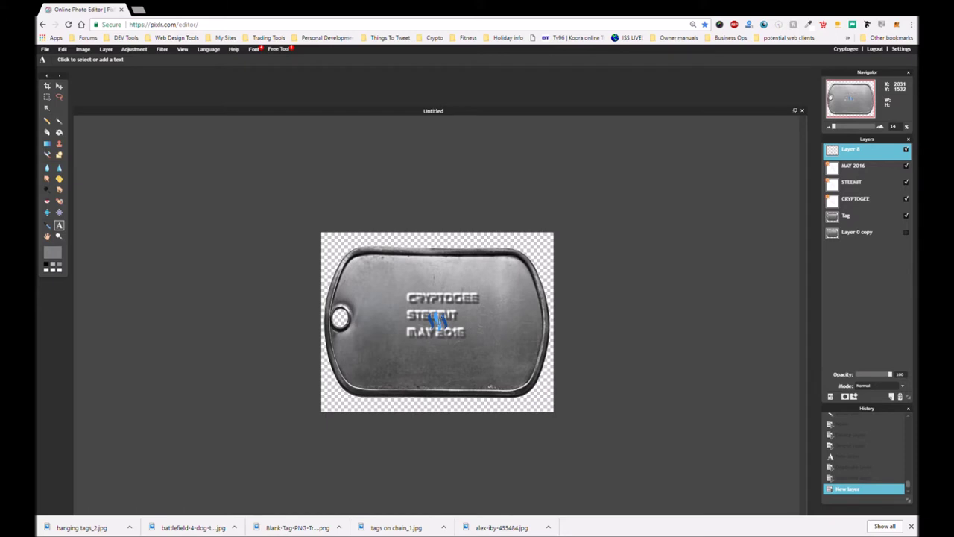
left_click(59, 87)
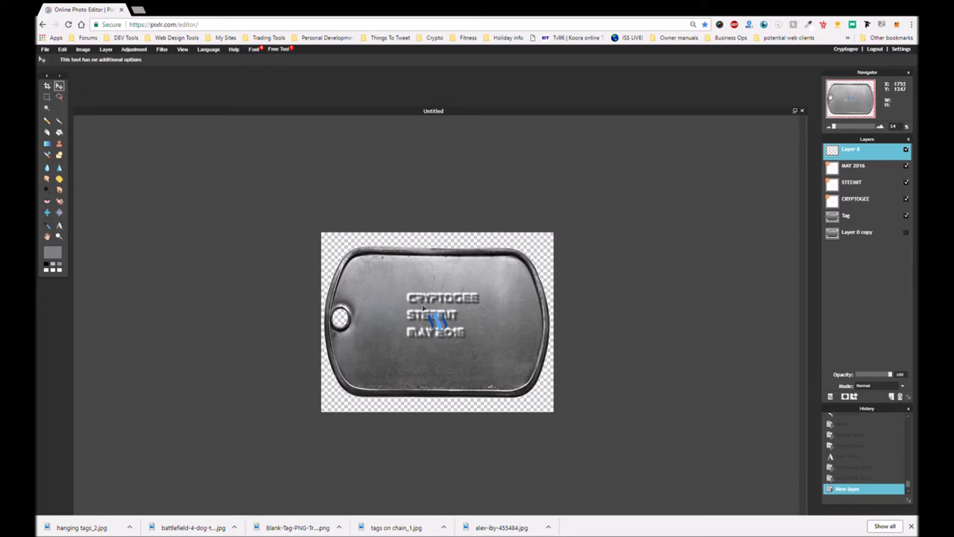
left_click_drag(440, 326, 513, 289)
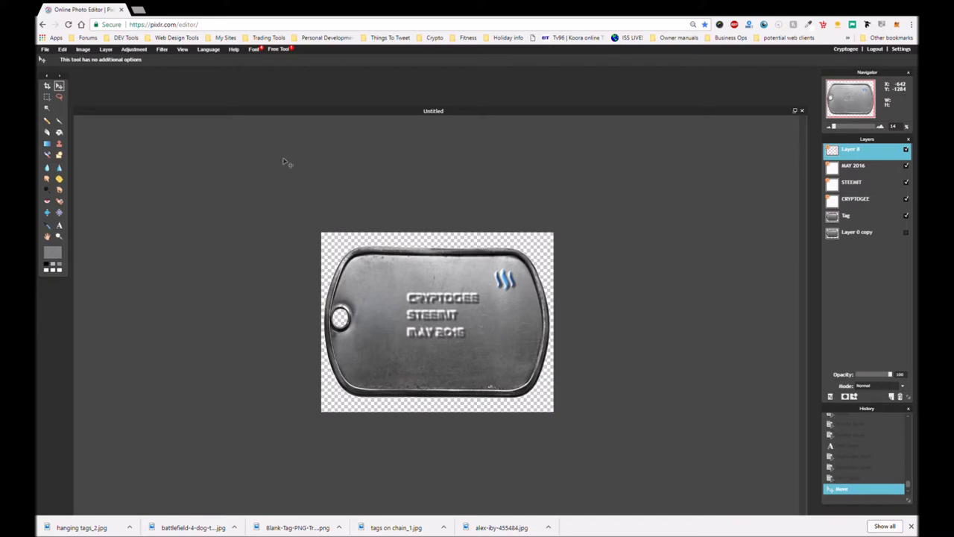
Sample the light grey of the CRYPTOGEE lettering with the Color Picker.
left_click(46, 51)
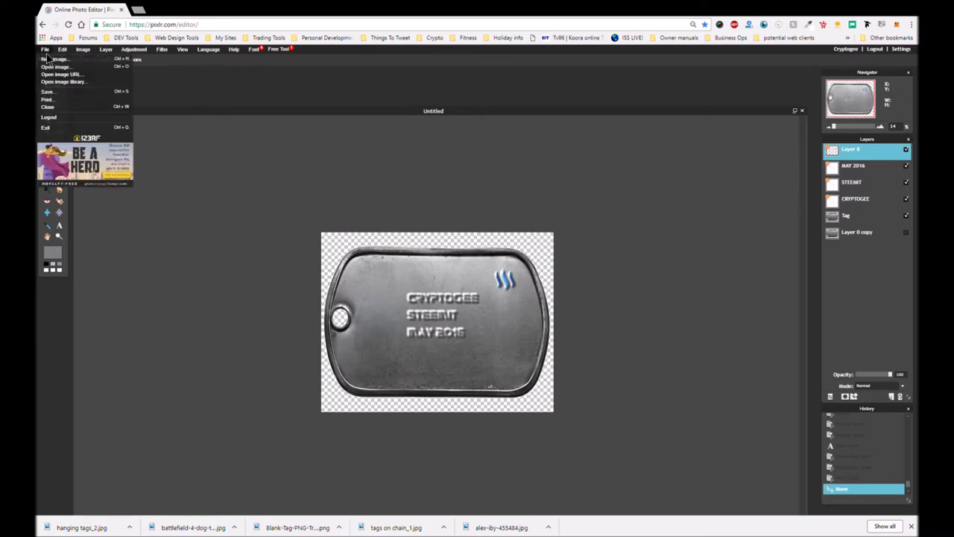
mouse_move(61, 52)
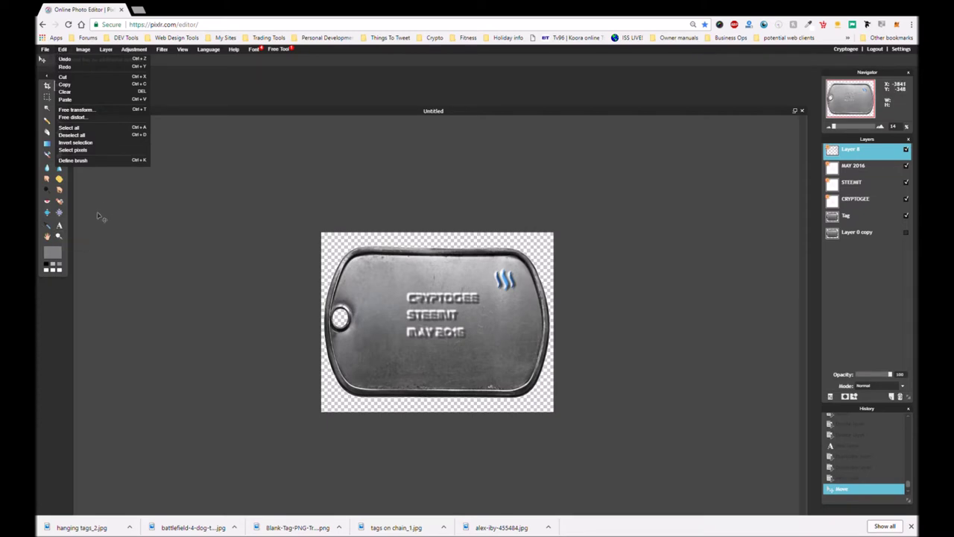
left_click(72, 216)
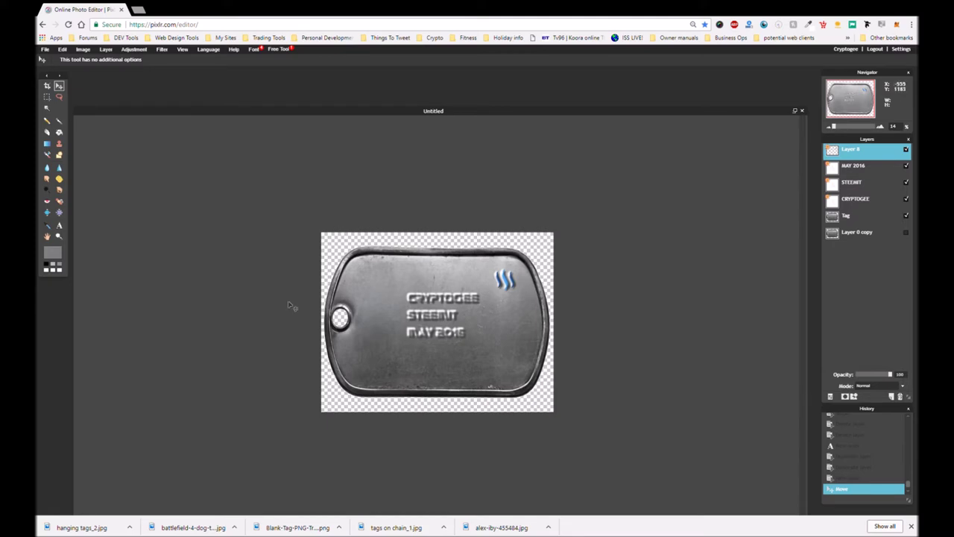
left_click(47, 226)
scroll(463, 306, "up", 4)
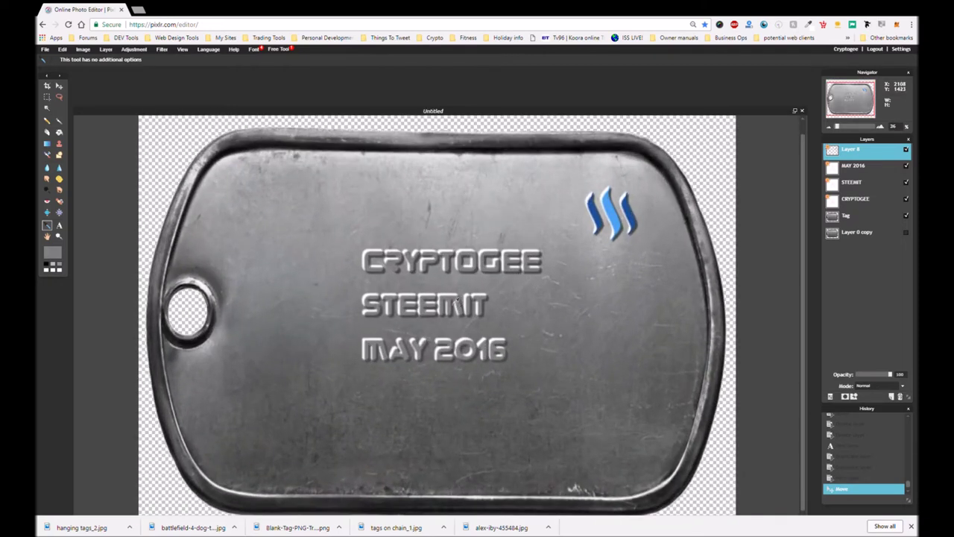
left_click(430, 257)
left_click(59, 132)
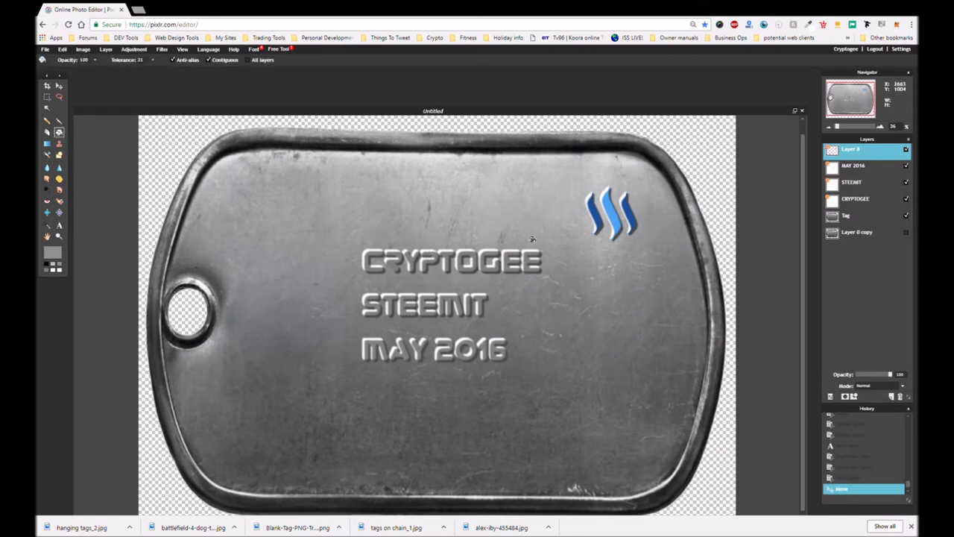
Select the blue Steem logo stripes and fill them with greys sampled from the tag.
left_click(608, 210)
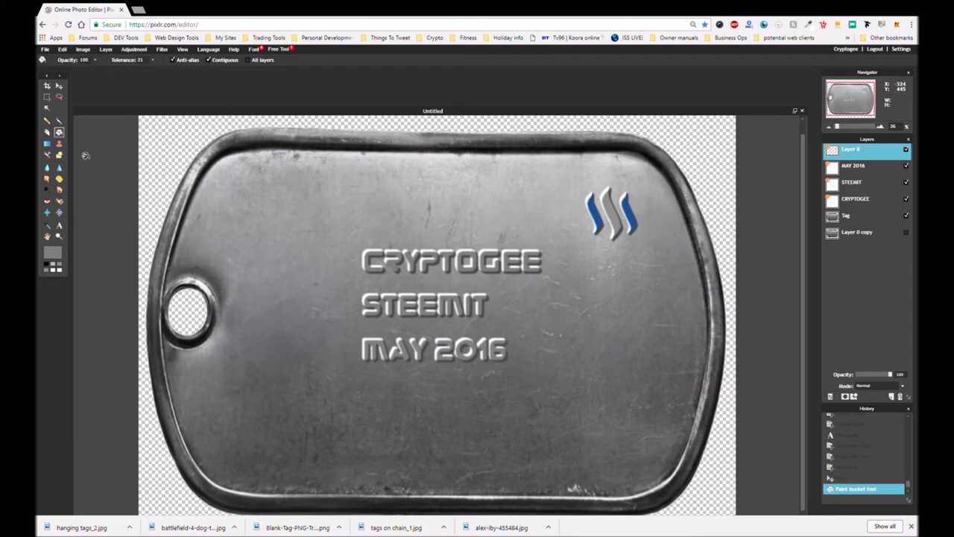
left_click(591, 214)
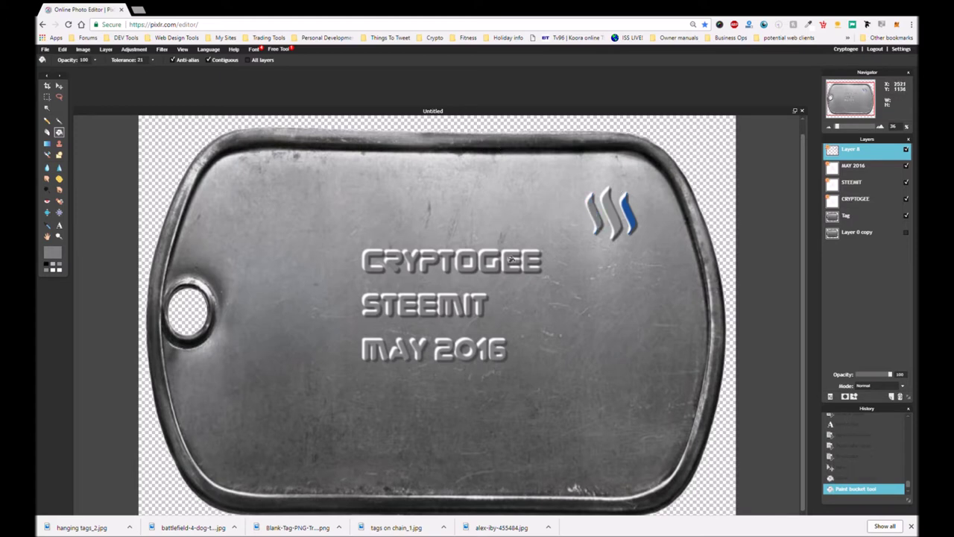
left_click(46, 228)
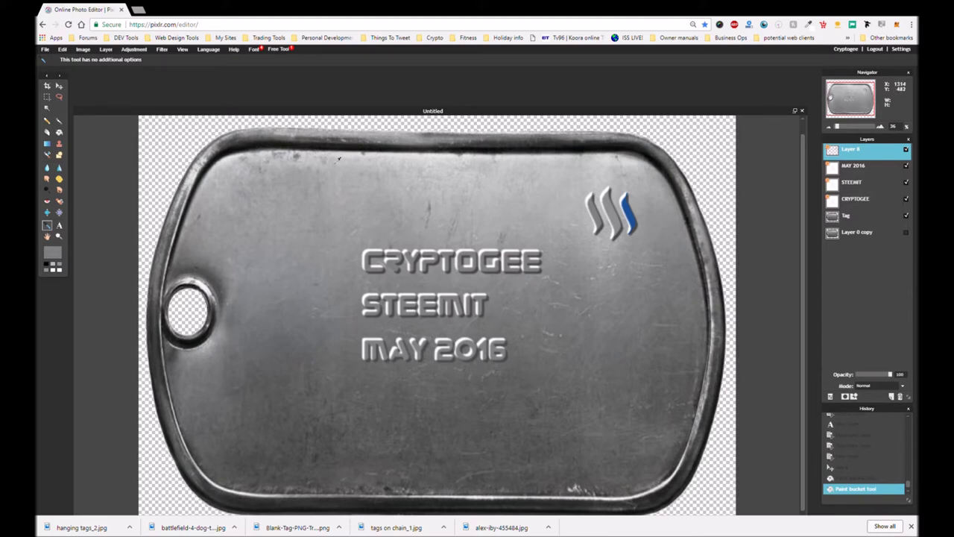
left_click(319, 452)
left_click(59, 135)
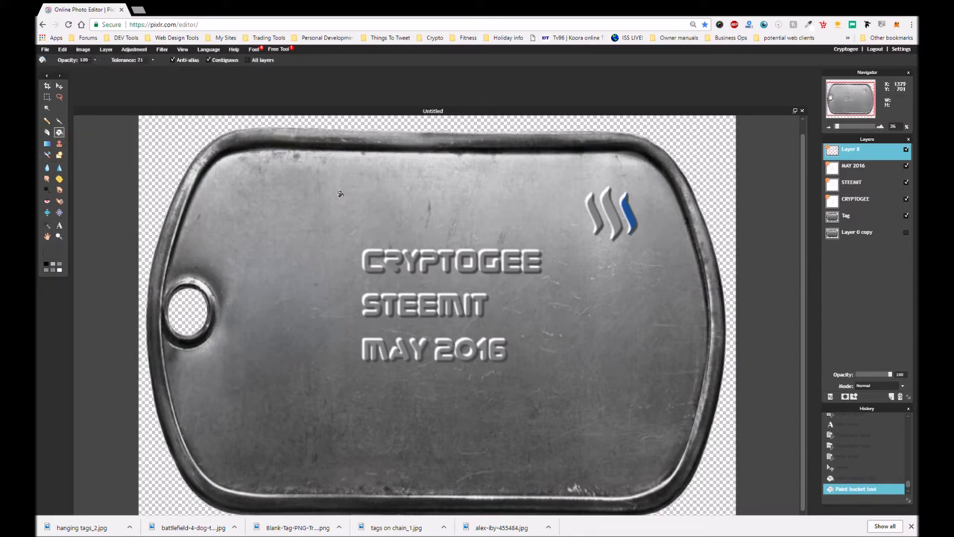
left_click(587, 202)
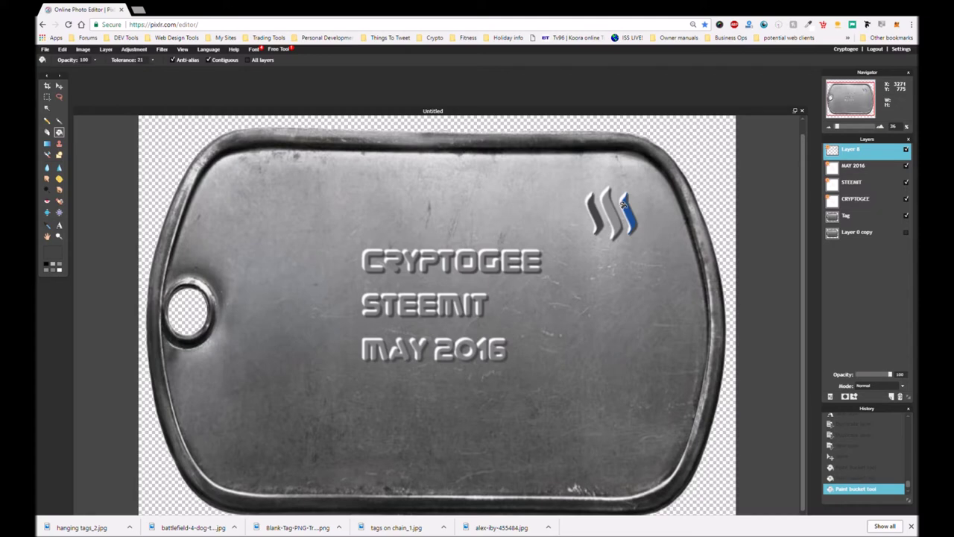
left_click(624, 207)
scroll(567, 273, "down", 1)
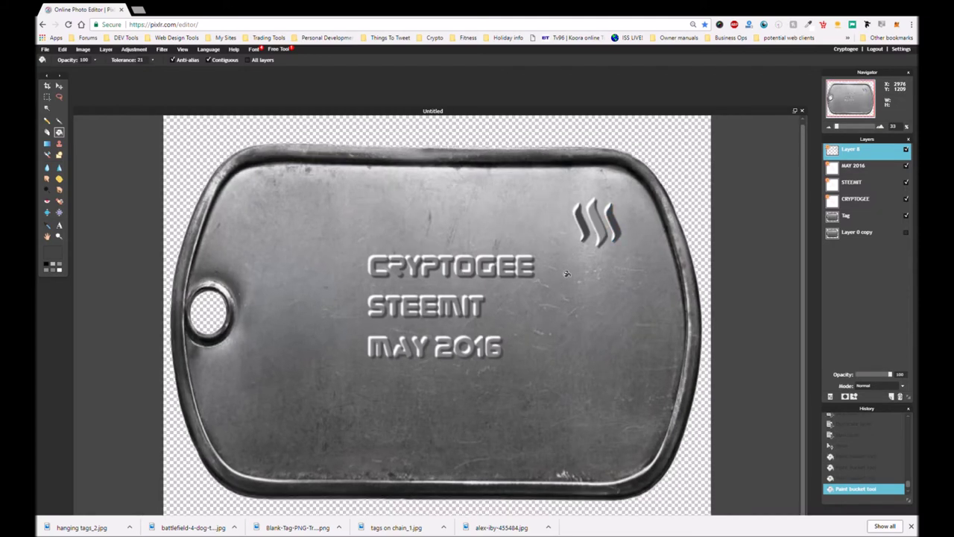
Shrink the grey Steem logo slightly with Free transform and apply the change.
scroll(566, 273, "down", 2)
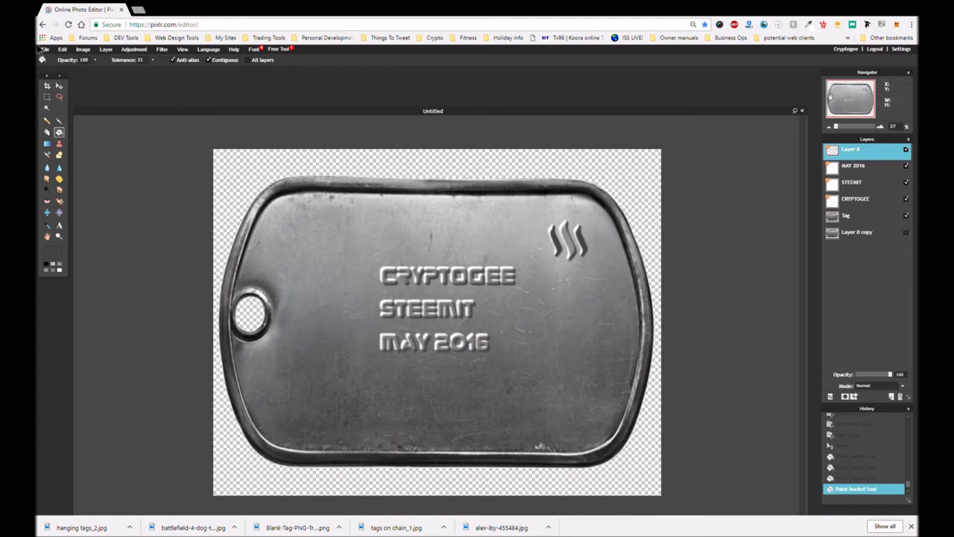
left_click(63, 49)
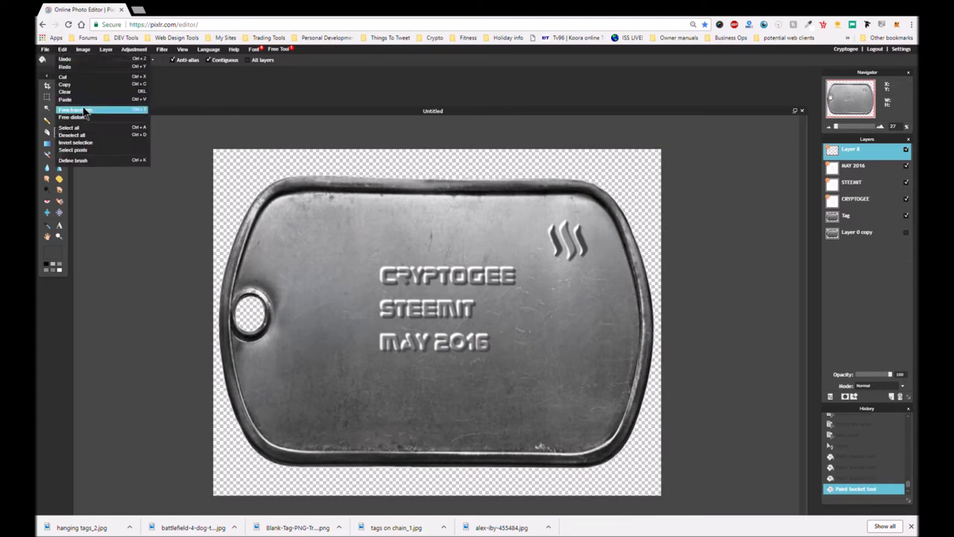
left_click(93, 110)
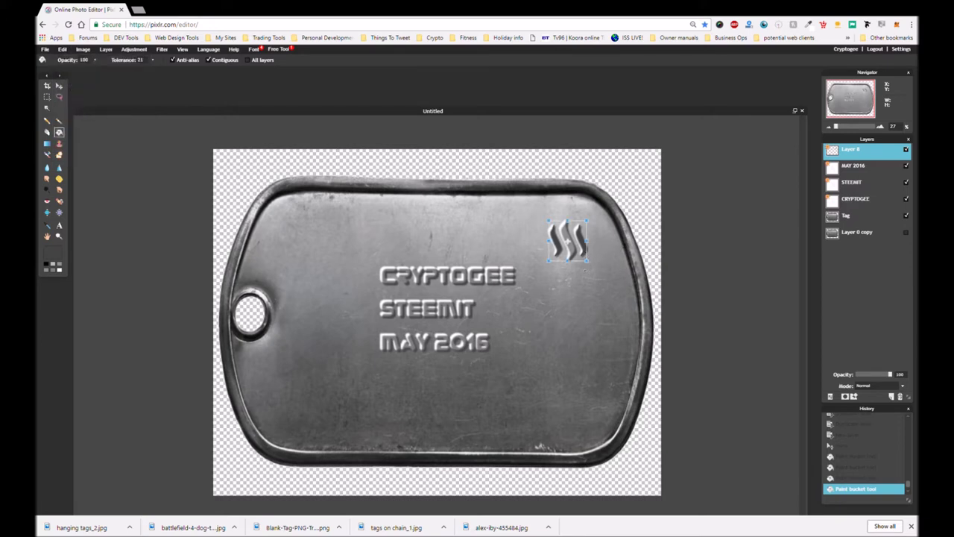
left_click_drag(589, 262, 586, 251)
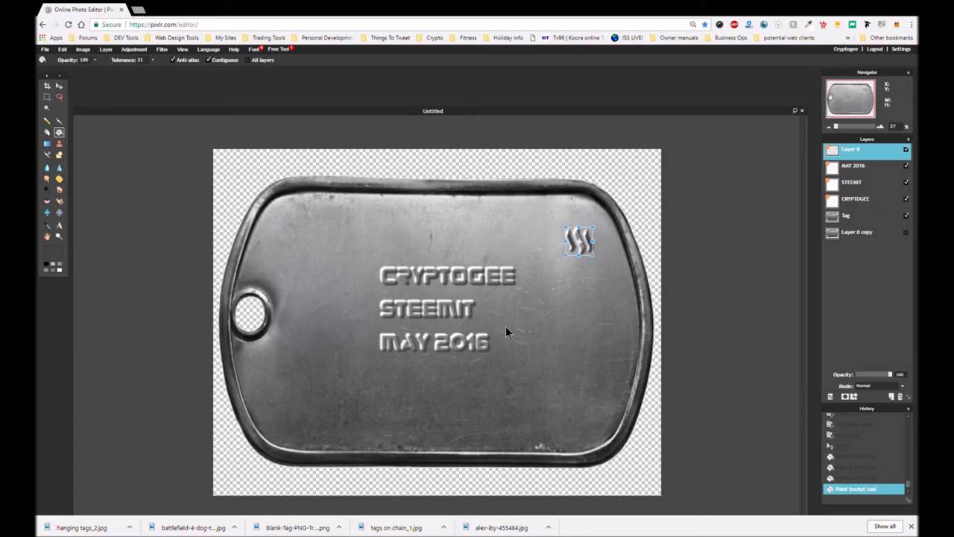
left_click(504, 306)
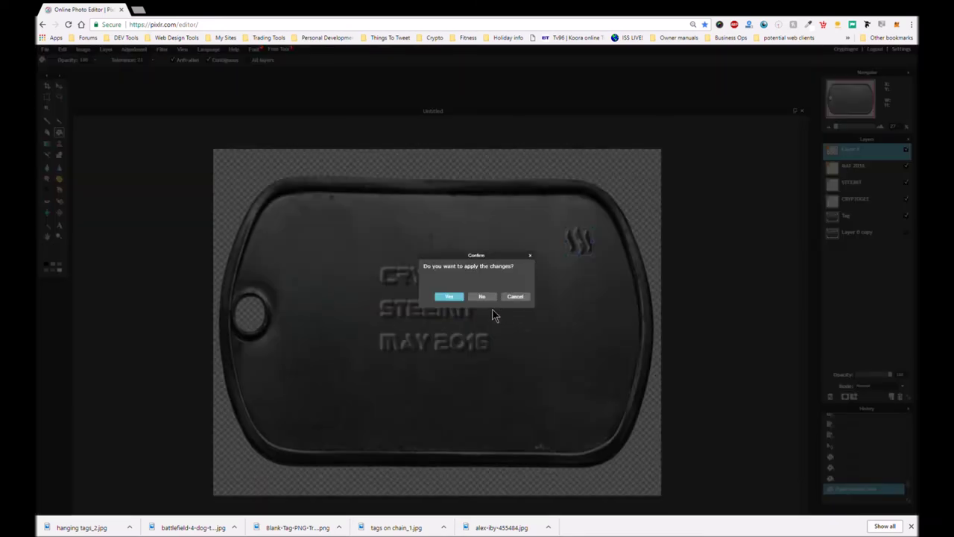
left_click(450, 296)
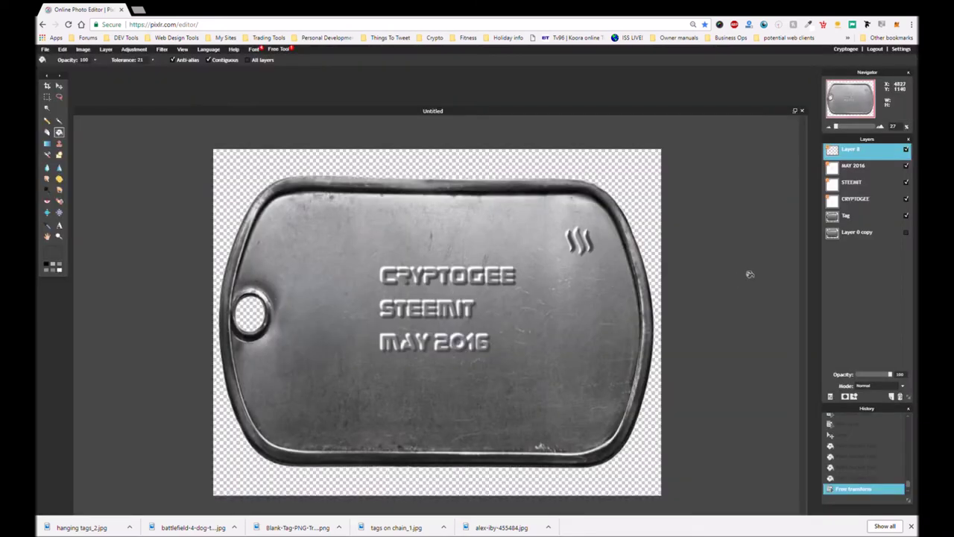
left_click(863, 235)
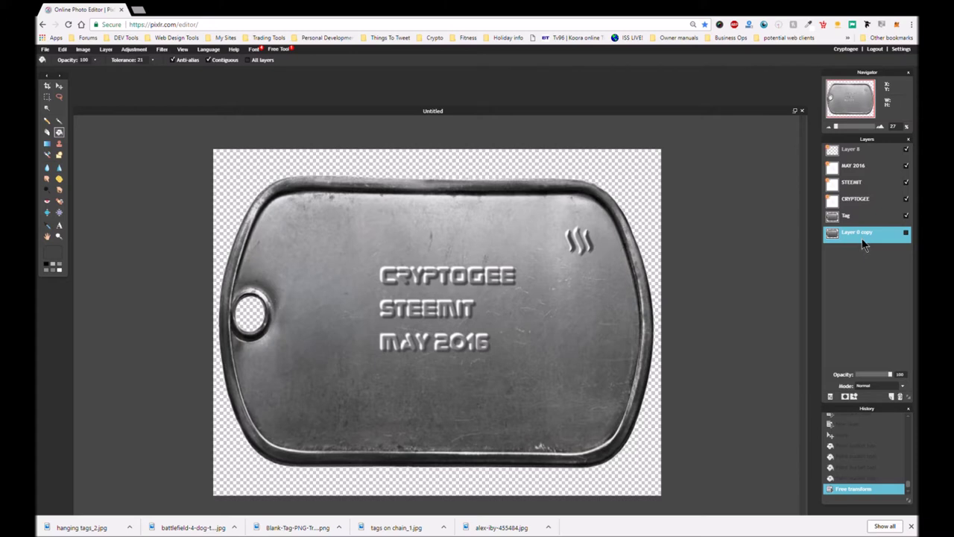
Duplicate Layer 0 copy, name the copy Texture and move it to the top.
key("ctrl+j")
double_click(866, 235)
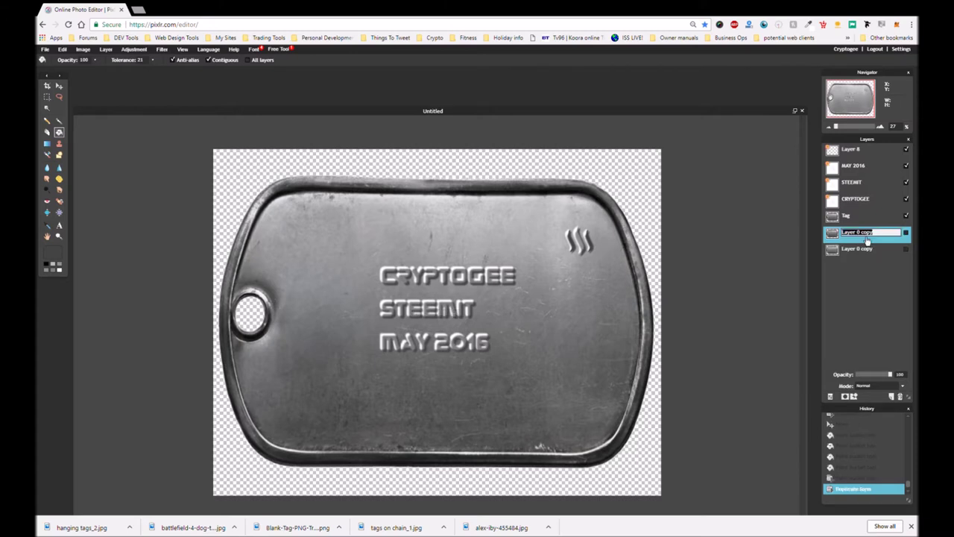
key("BackSpace")
type("Texture")
key("Return")
left_click_drag(865, 239, 866, 174)
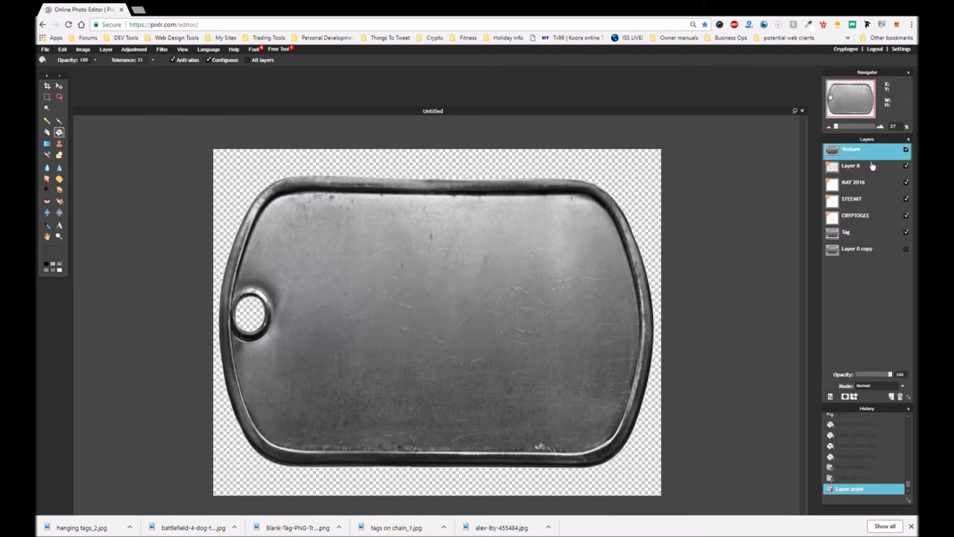
Rename Layer 8 to Logo, checking its contents and keeping Texture visible.
left_click(869, 173)
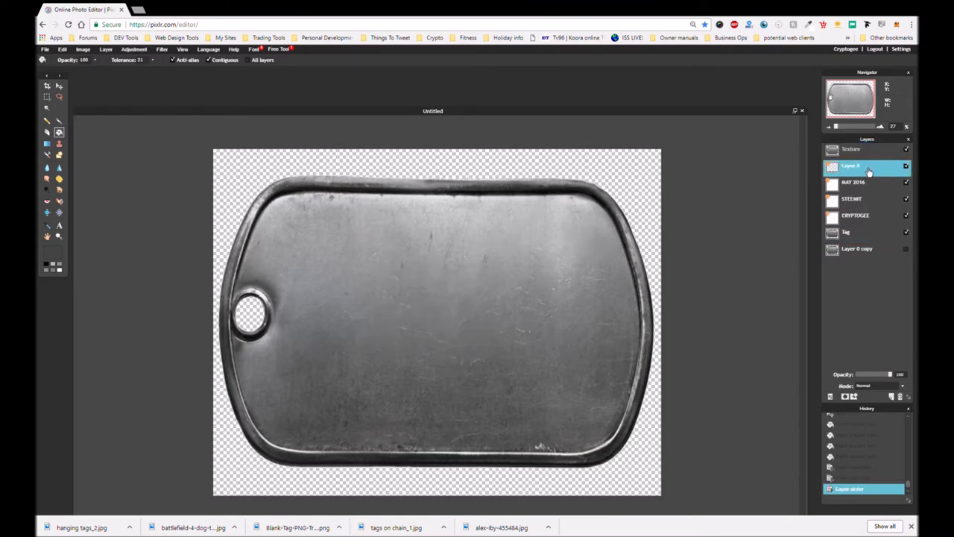
left_click(907, 150)
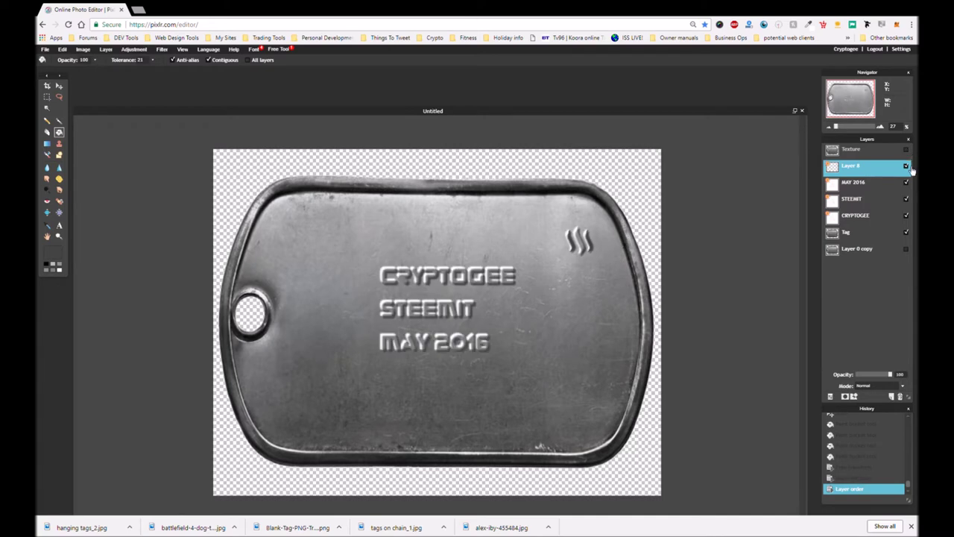
left_click(909, 170)
left_click(909, 171)
double_click(855, 166)
type("Logo")
left_click(887, 151)
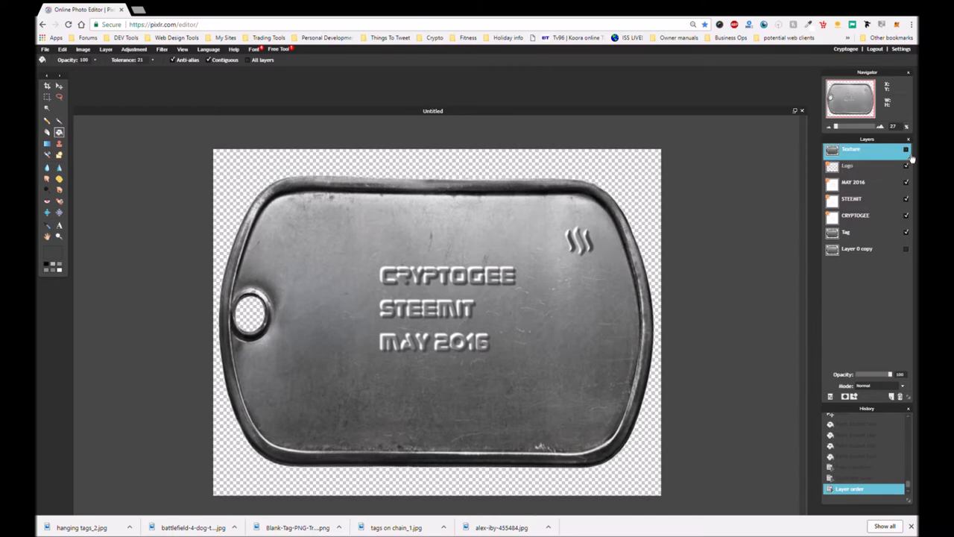
left_click(906, 151)
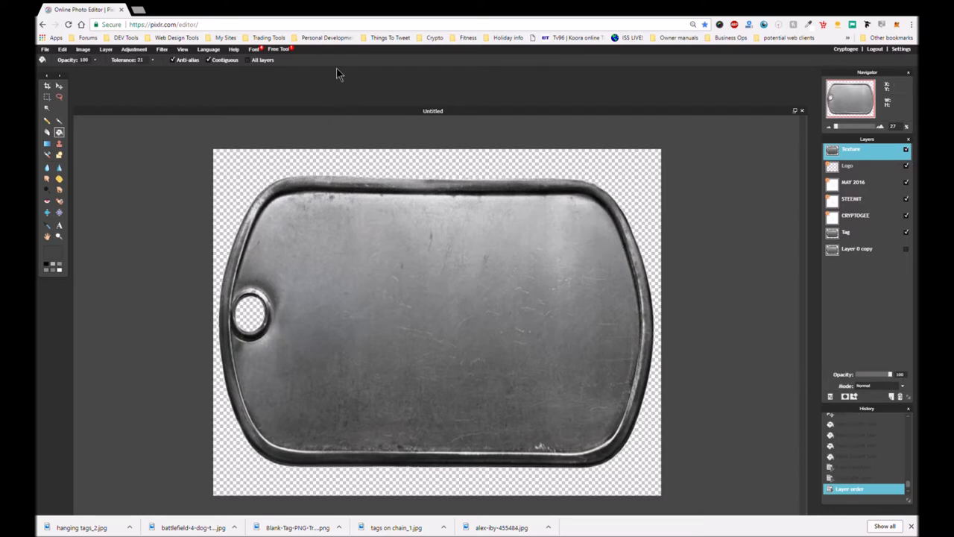
Apply monochromatic Noise to the Texture layer with the amount lowered to about 25.
left_click(160, 51)
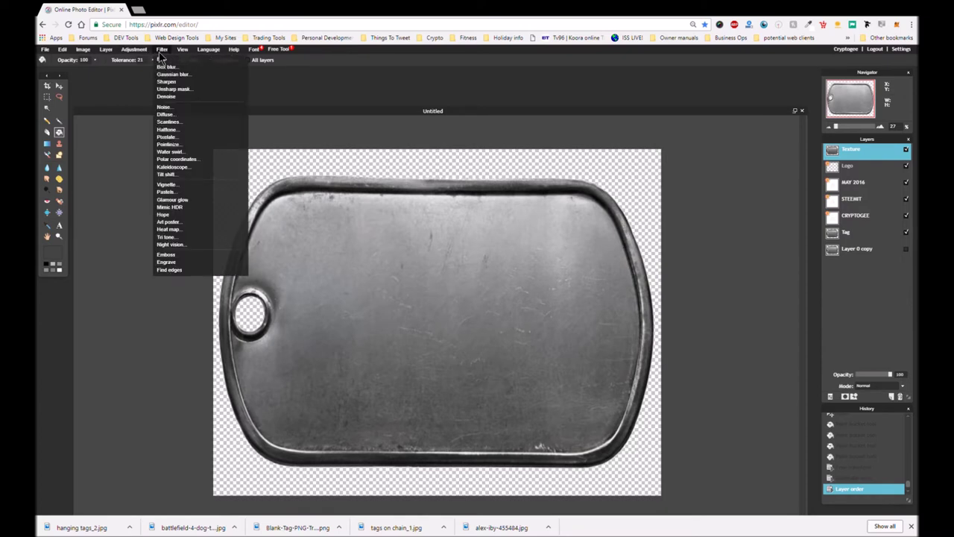
left_click(163, 106)
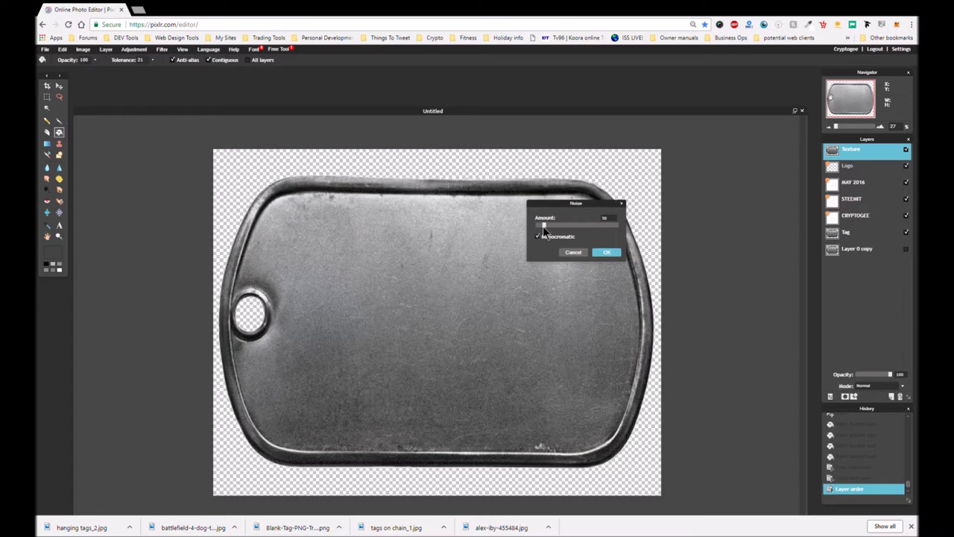
left_click_drag(542, 226, 539, 227)
left_click(606, 253)
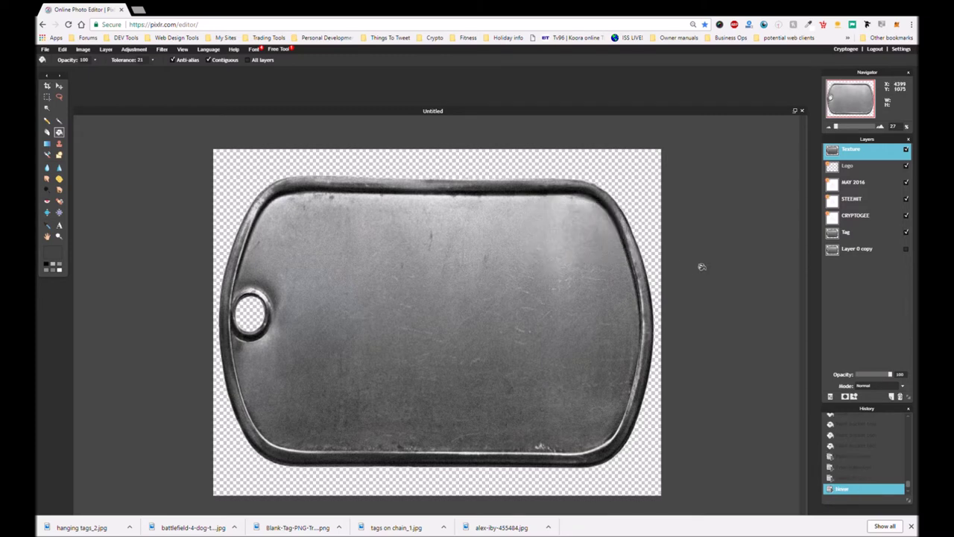
Add a layer mask to Texture and brush strokes over the R of CRYPTOGEE.
left_click(848, 397)
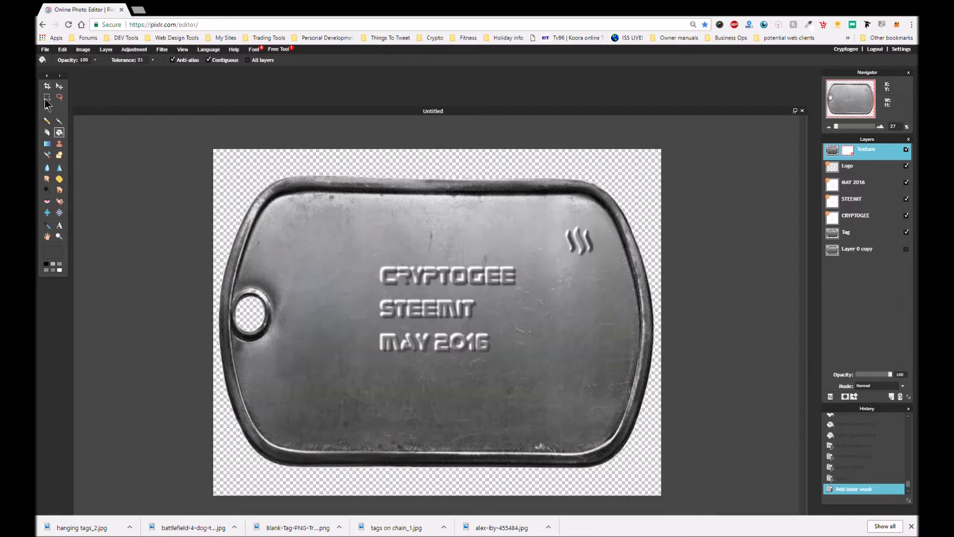
left_click(59, 122)
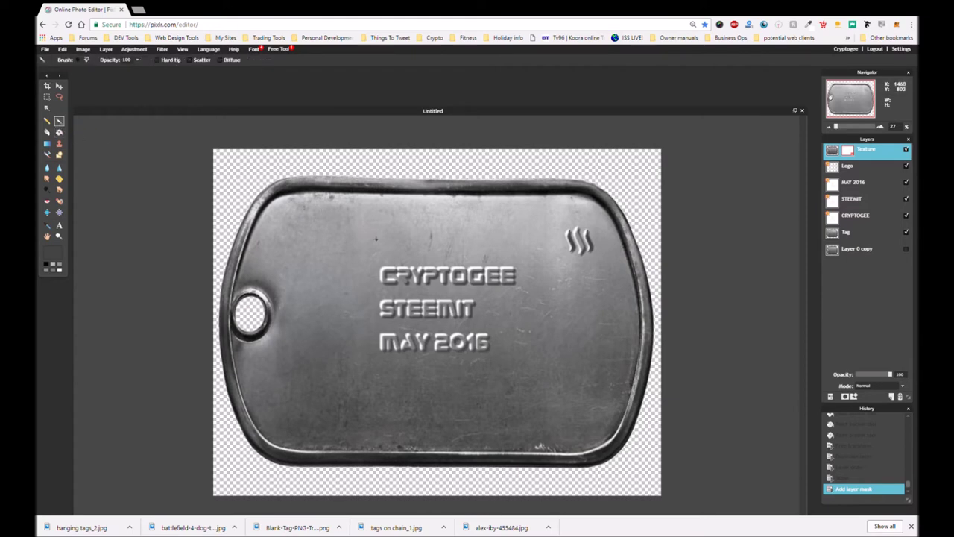
scroll(375, 239, "down", 2)
scroll(375, 239, "up", 5)
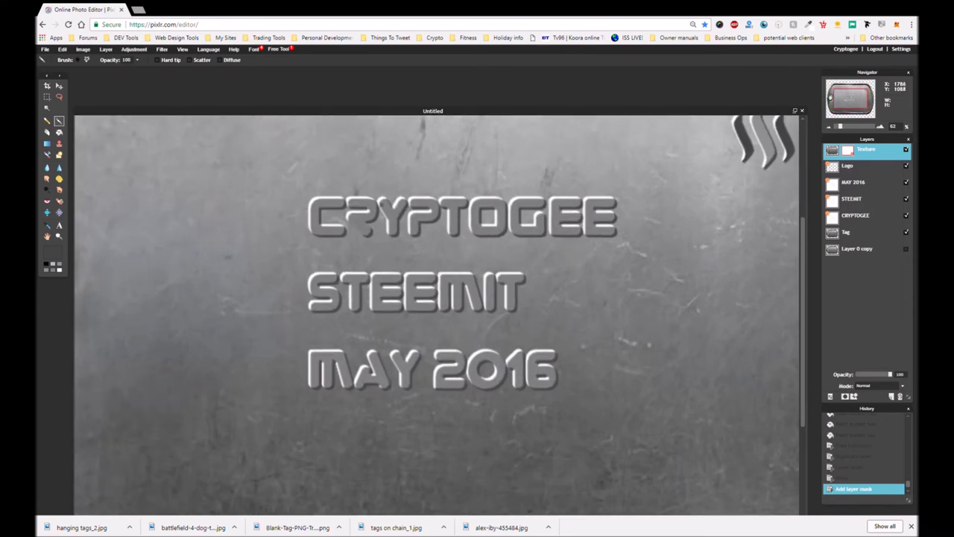
scroll(376, 239, "up", 1)
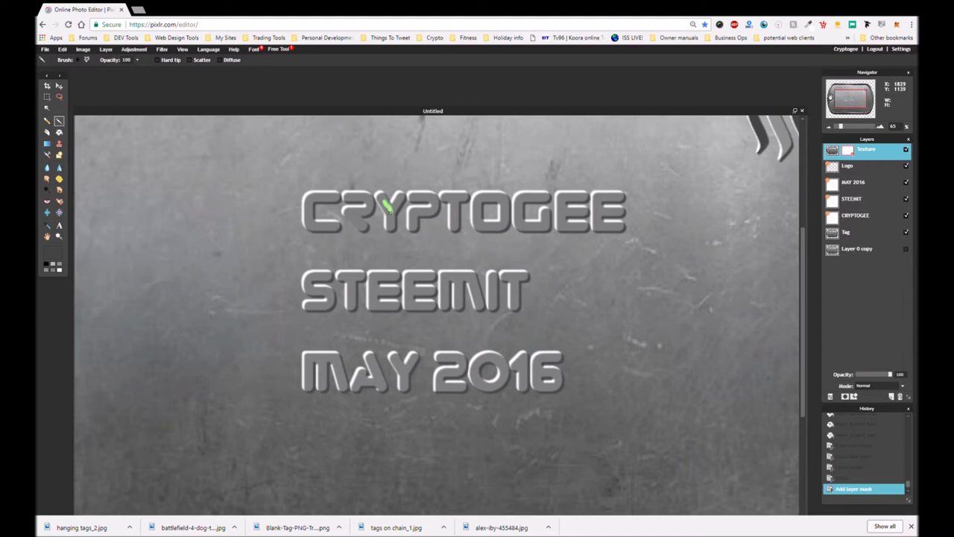
mouse_move(389, 217)
left_mouse_down()
mouse_move(390, 226)
mouse_move(395, 203)
left_mouse_up()
left_click_drag(395, 205, 392, 207)
left_click_drag(382, 197, 382, 204)
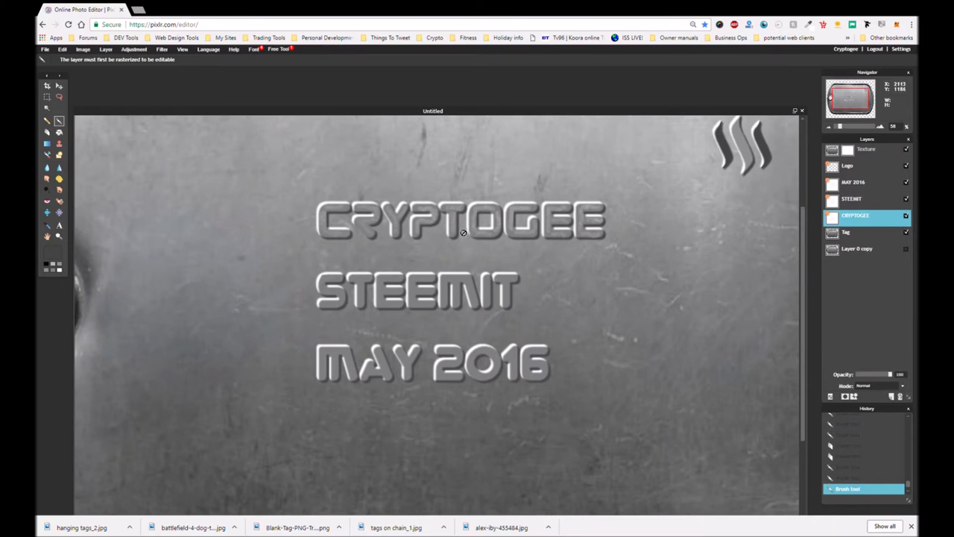
left_click(892, 155)
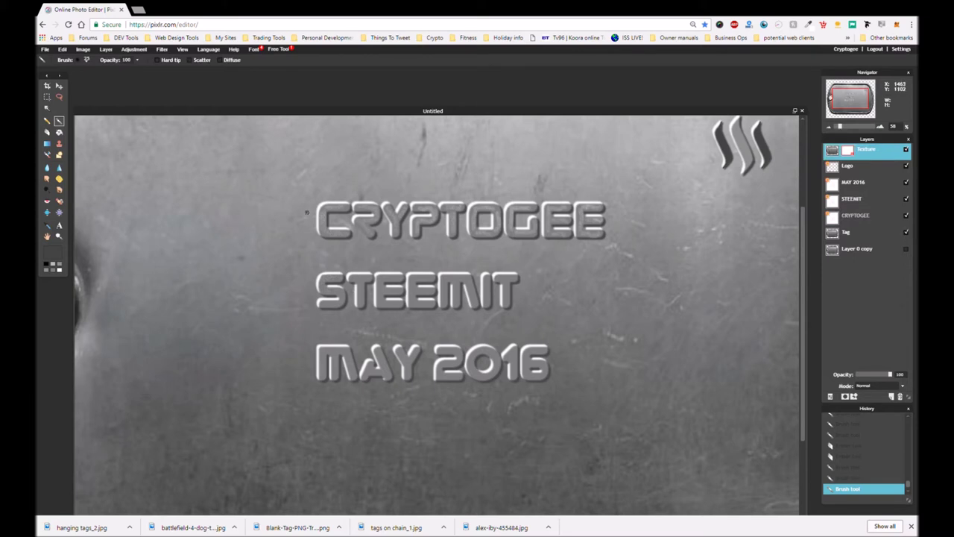
scroll(493, 239, "down", 2)
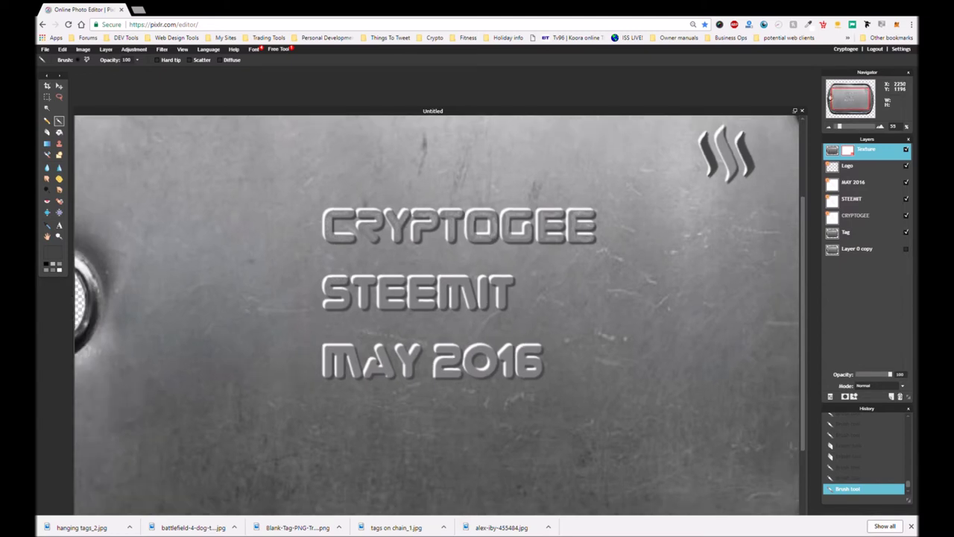
scroll(492, 239, "up", 3)
scroll(493, 239, "up", 2)
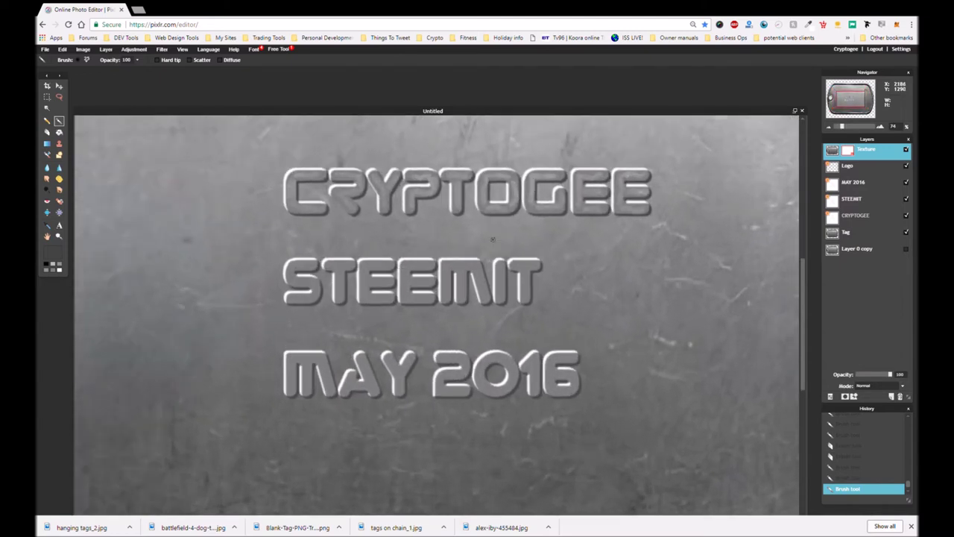
scroll(493, 240, "up", 1)
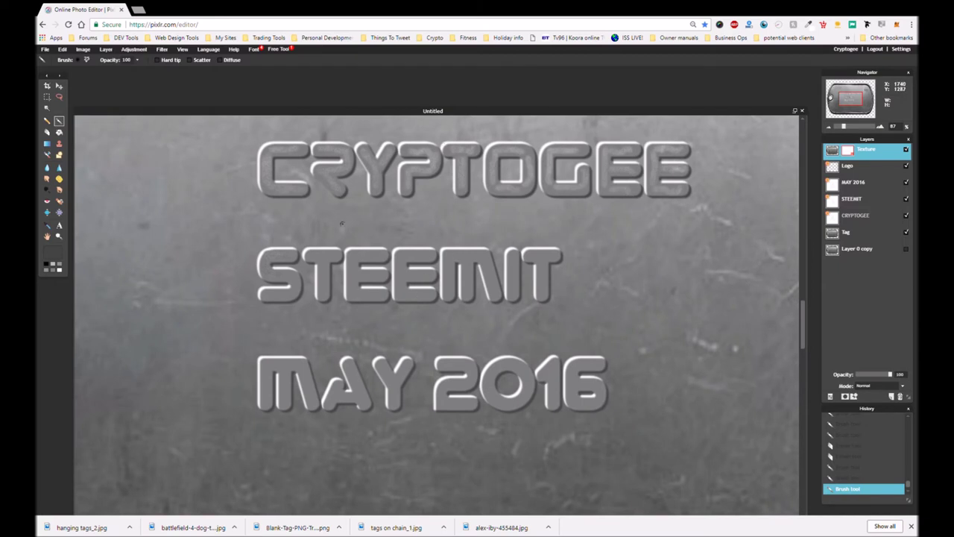
scroll(341, 223, "up", 1)
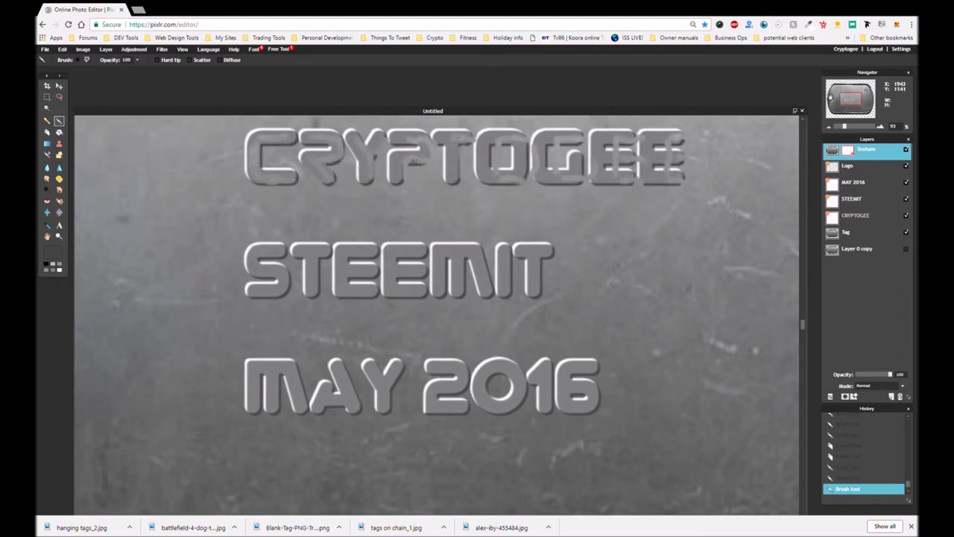
left_click(907, 152)
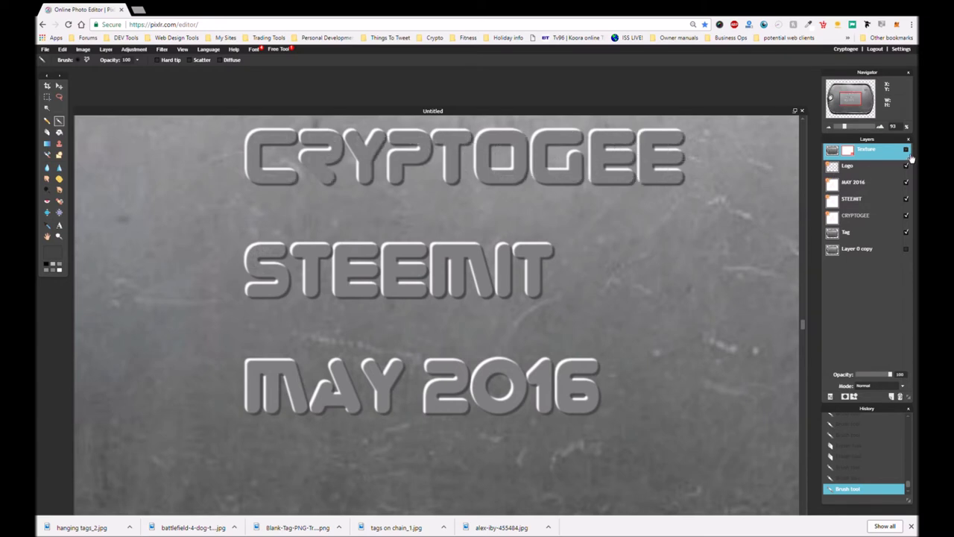
left_click(909, 154)
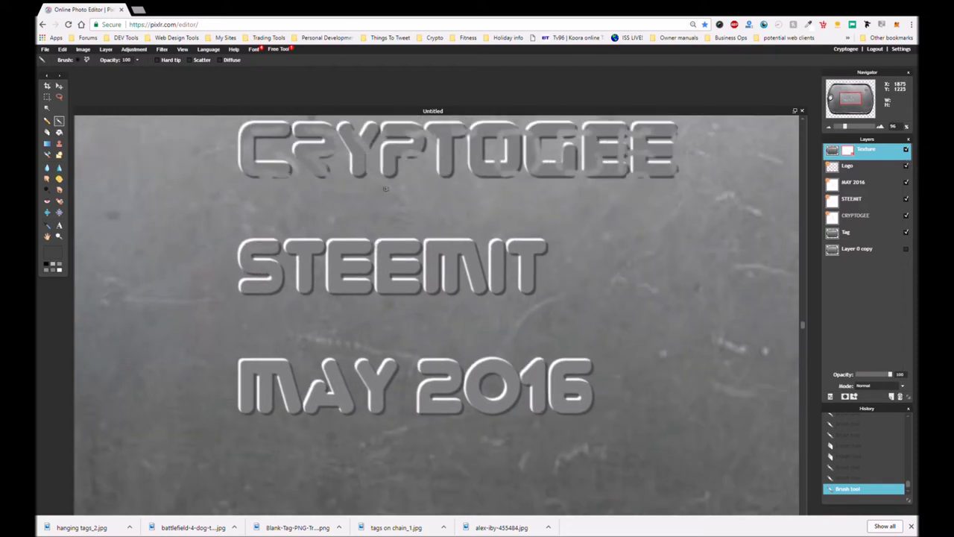
scroll(385, 189, "down", 3)
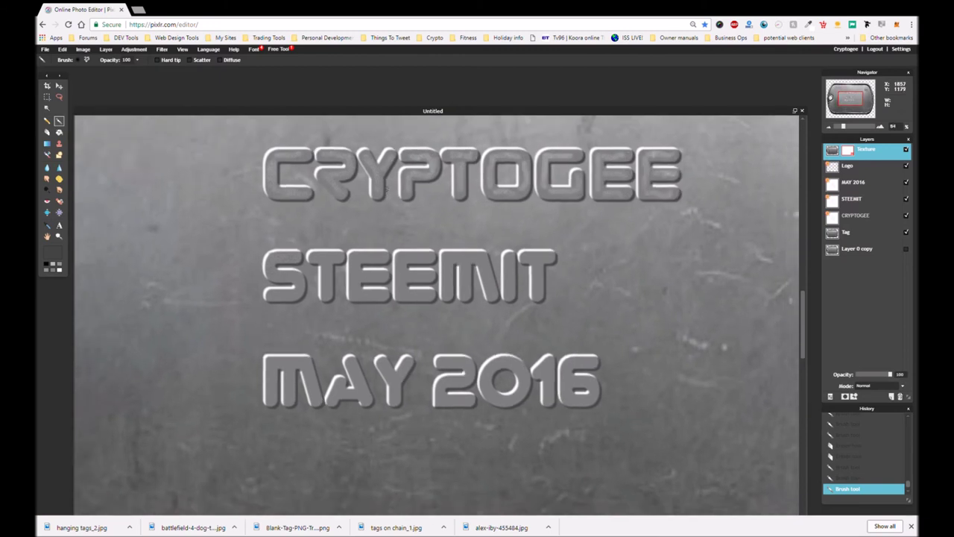
scroll(385, 189, "down", 2)
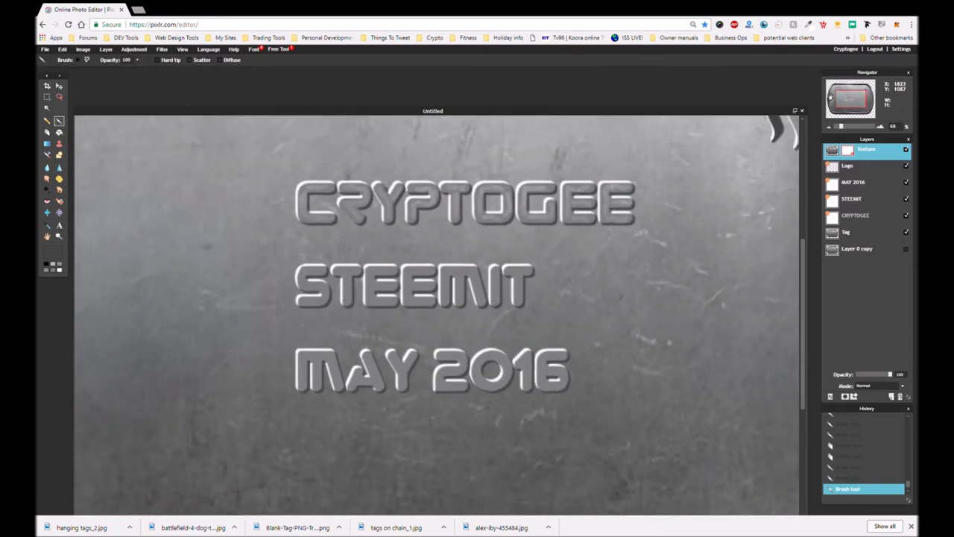
scroll(388, 189, "down", 3)
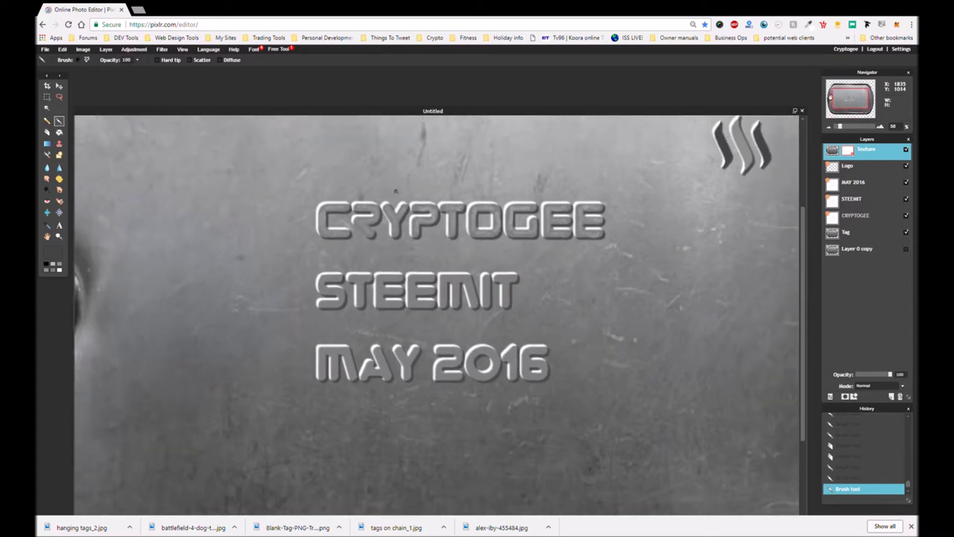
scroll(391, 196, "up", 1)
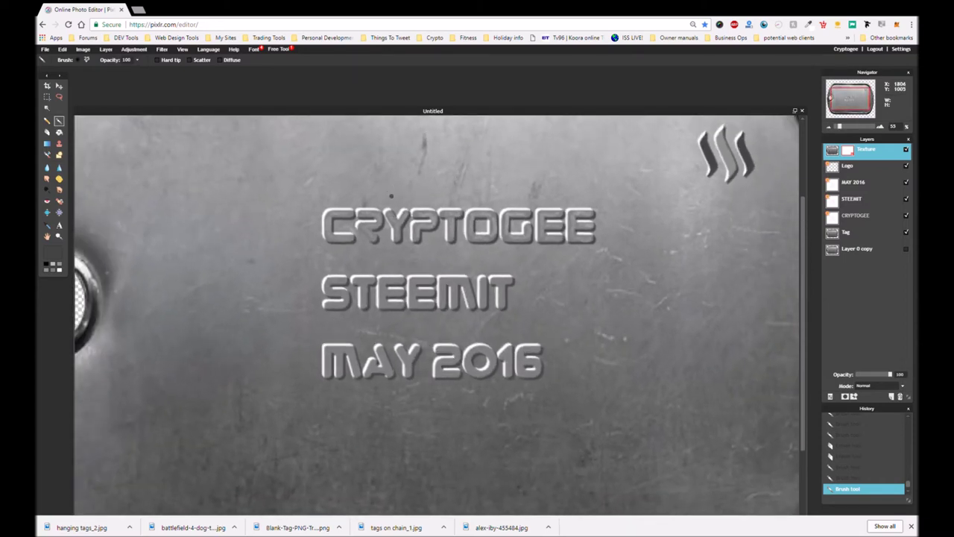
Rasterize the MAY 2016, STEEMIT and CRYPTOGEE text layers, then reselect Texture.
left_click(846, 189)
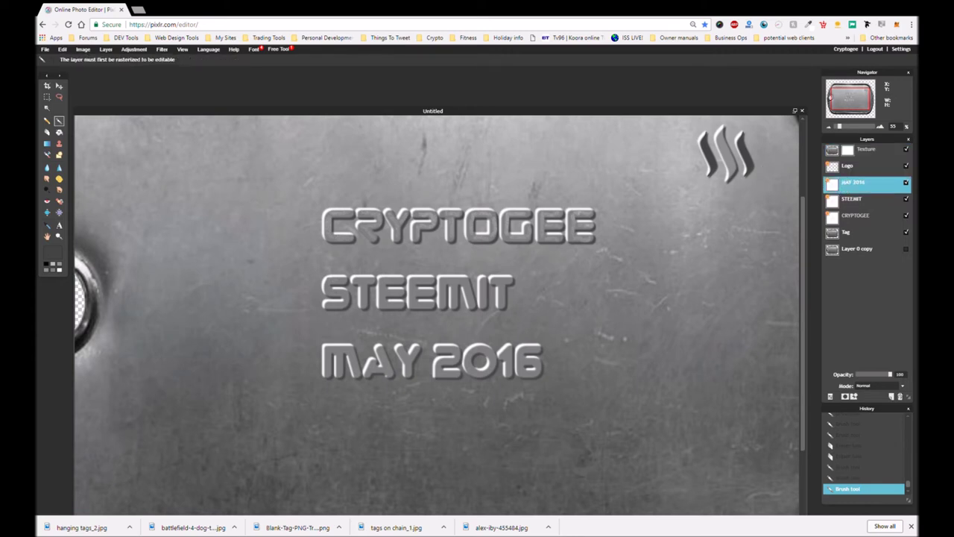
left_click(162, 49)
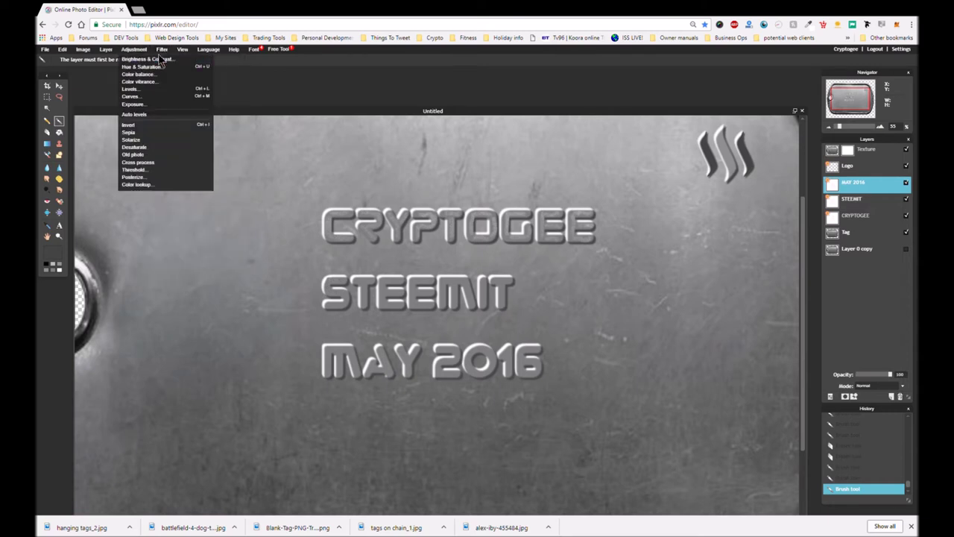
mouse_move(90, 50)
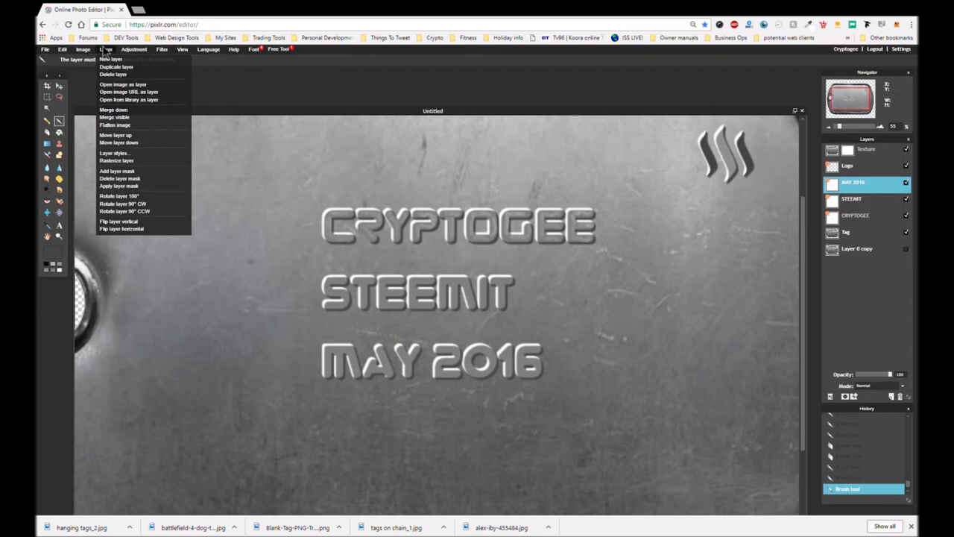
left_click(117, 161)
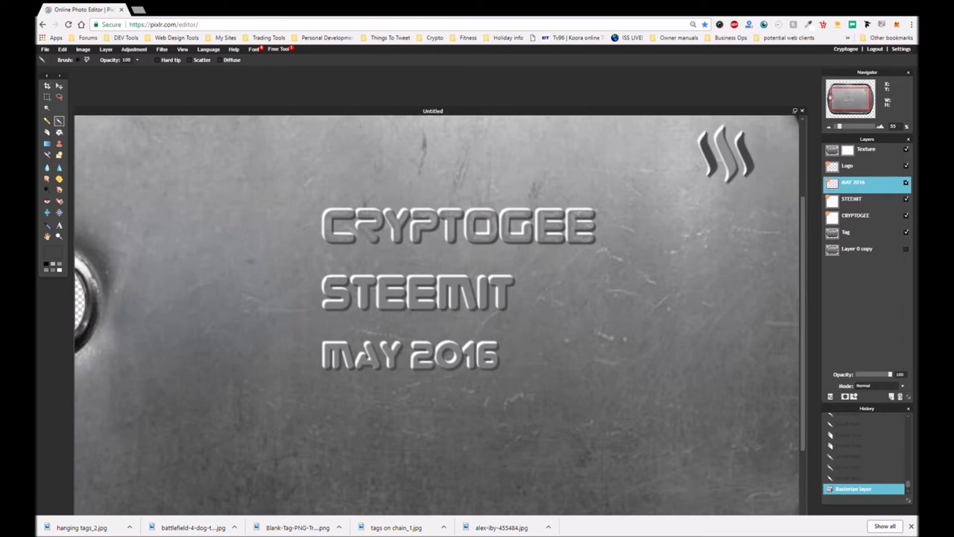
left_click(849, 199)
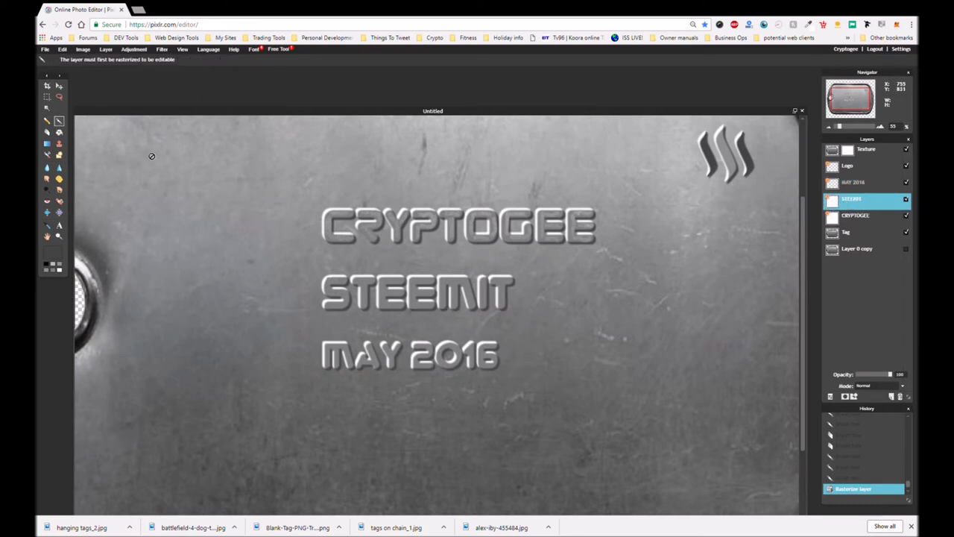
left_click(106, 49)
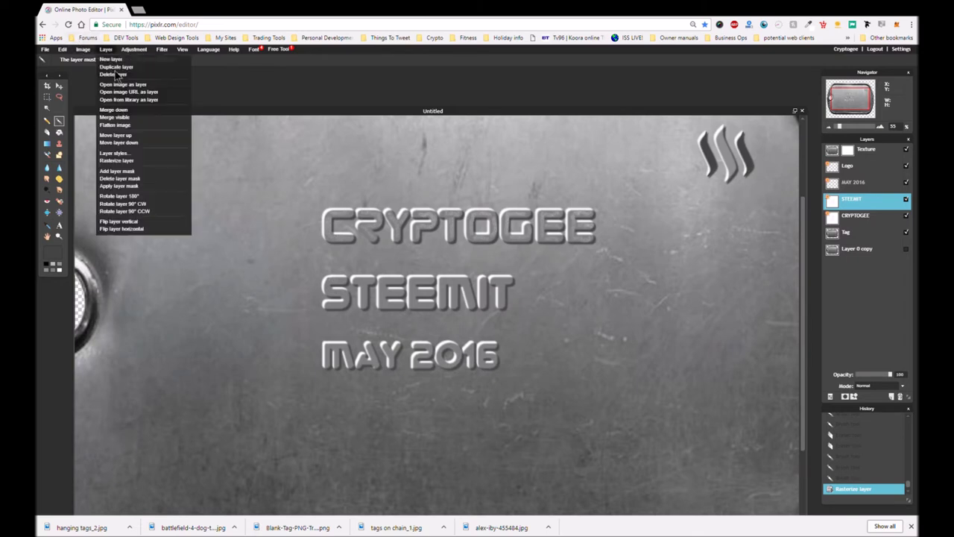
left_click(156, 165)
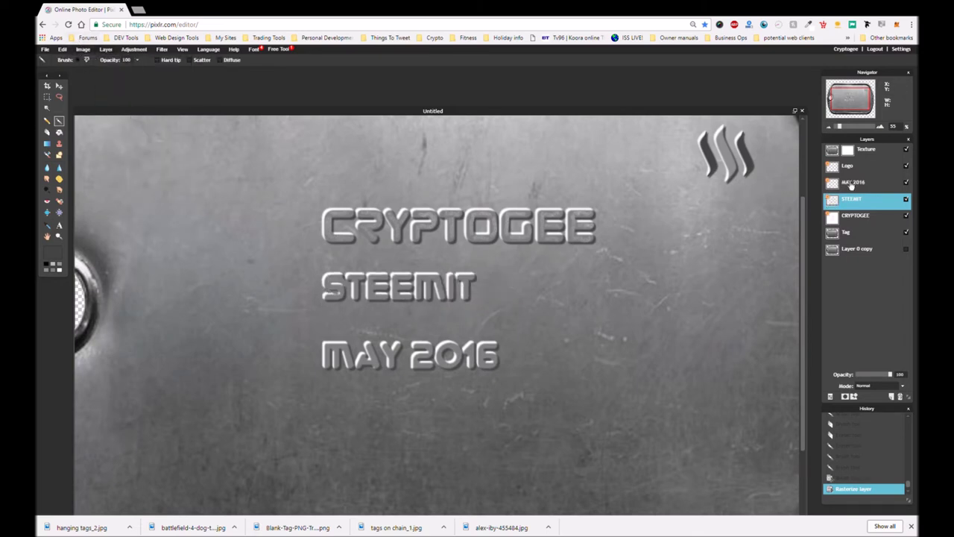
left_click(854, 216)
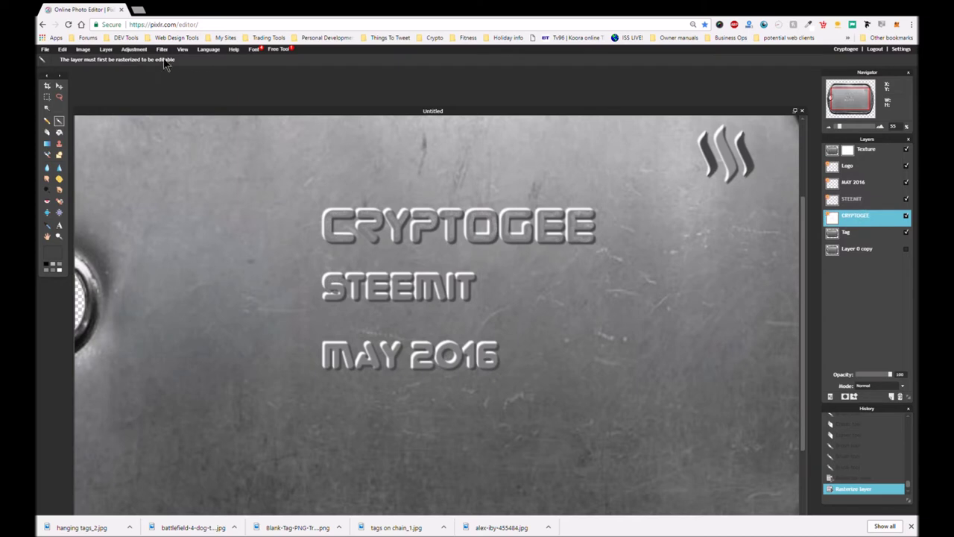
left_click(106, 50)
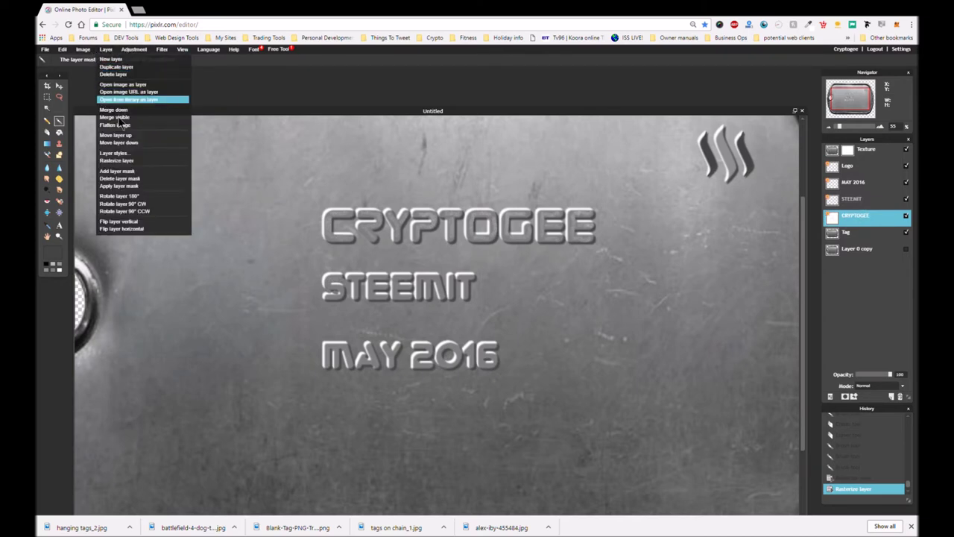
left_click(122, 161)
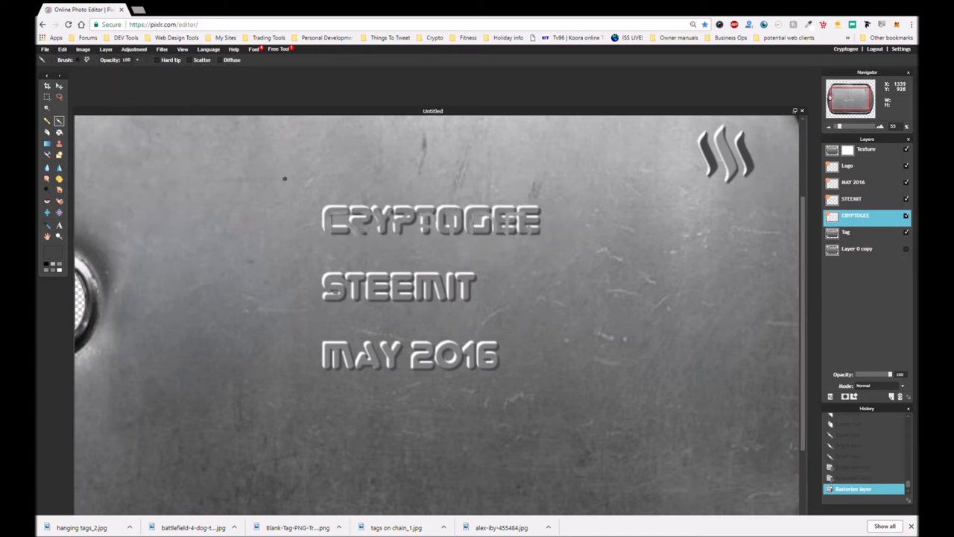
scroll(443, 241, "down", 1)
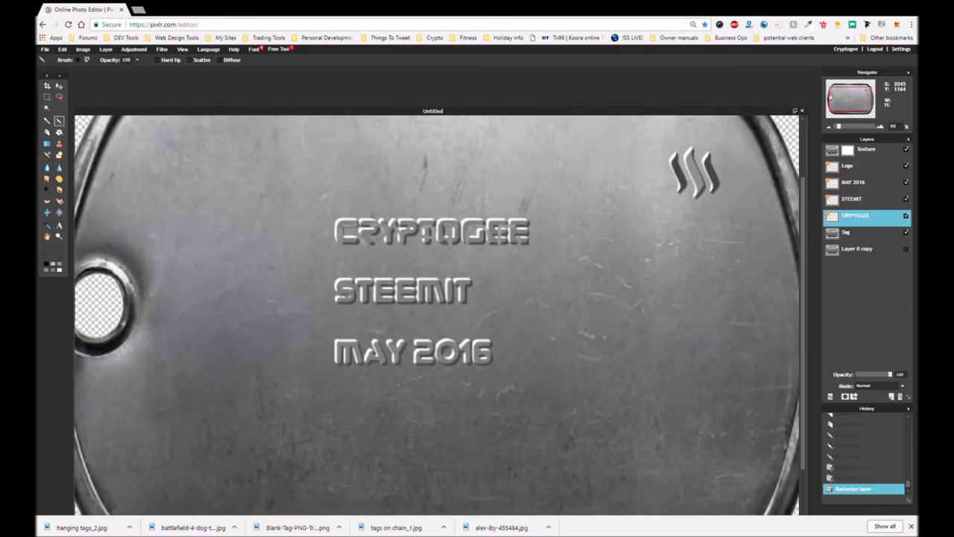
scroll(432, 323, "up", 1)
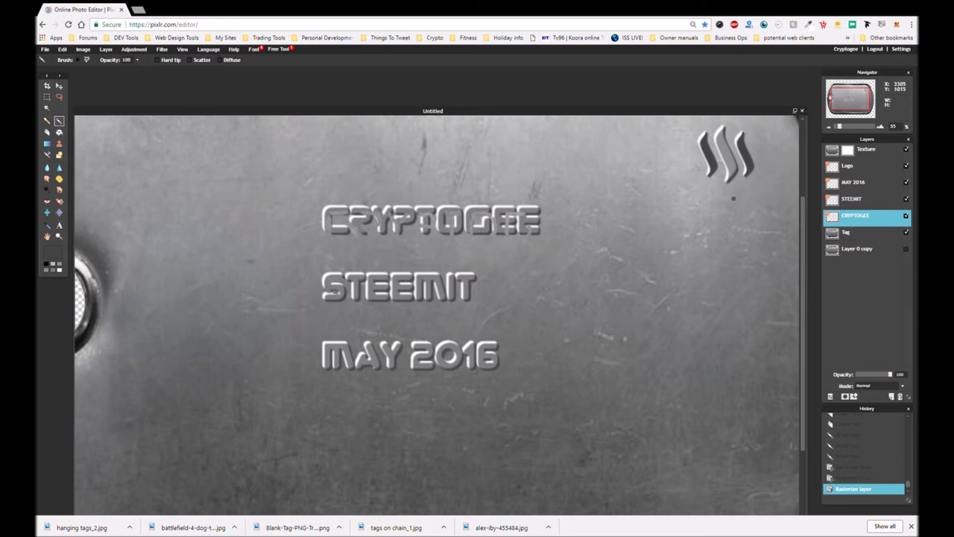
left_click(864, 155)
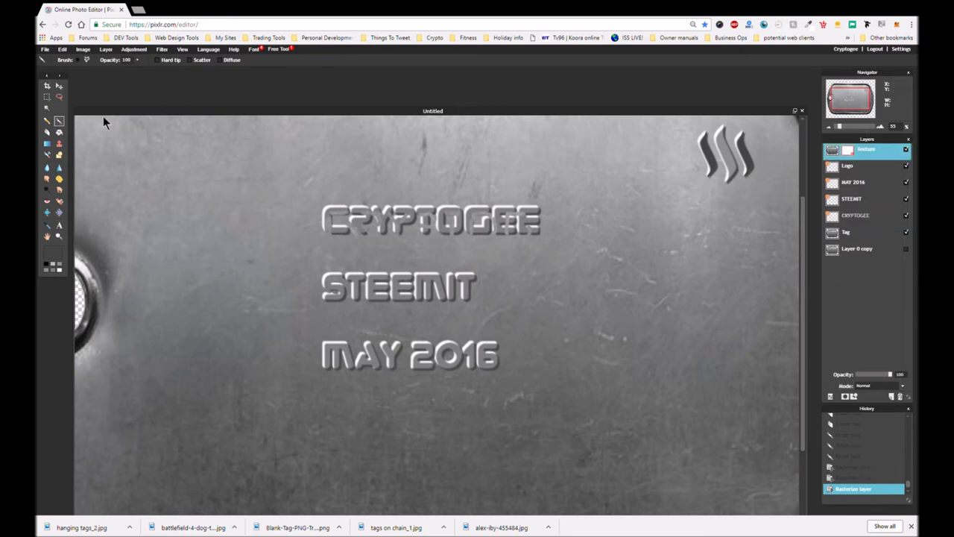
Erase the texture mask across the C, R, O and G of CRYPTOGEE.
left_click(51, 134)
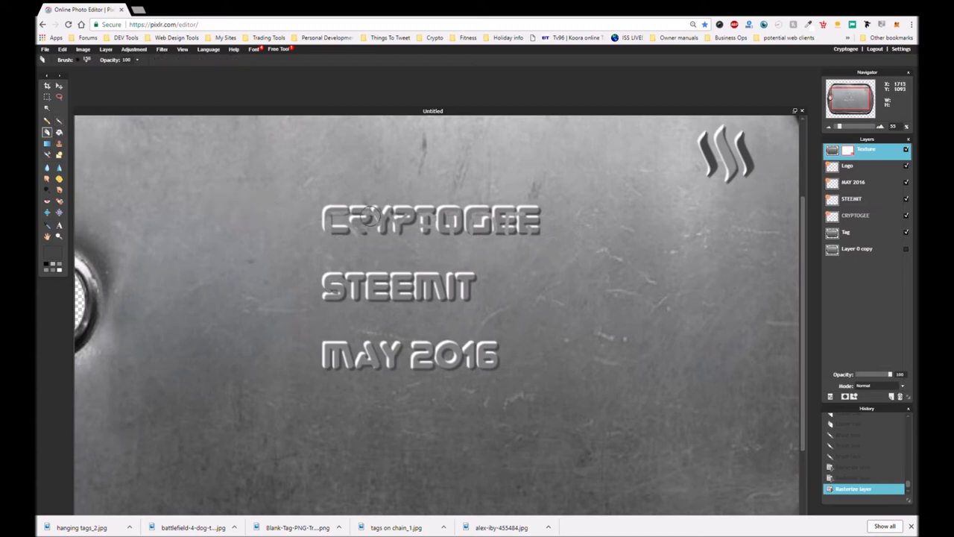
mouse_move(329, 220)
left_mouse_down()
mouse_move(384, 216)
mouse_move(348, 239)
mouse_move(372, 218)
mouse_move(417, 218)
left_mouse_up()
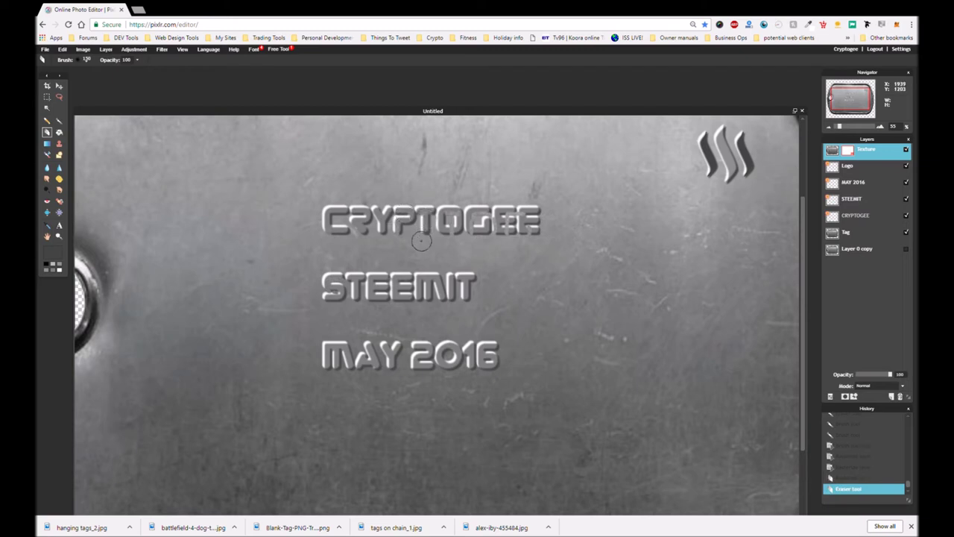
mouse_move(469, 204)
left_mouse_down()
mouse_move(494, 202)
mouse_move(450, 216)
left_mouse_up()
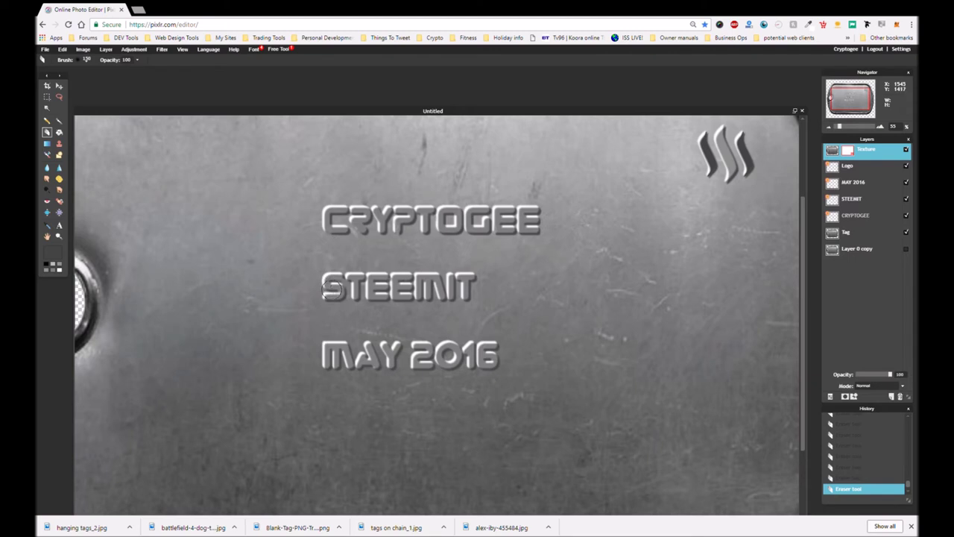
left_click(58, 123)
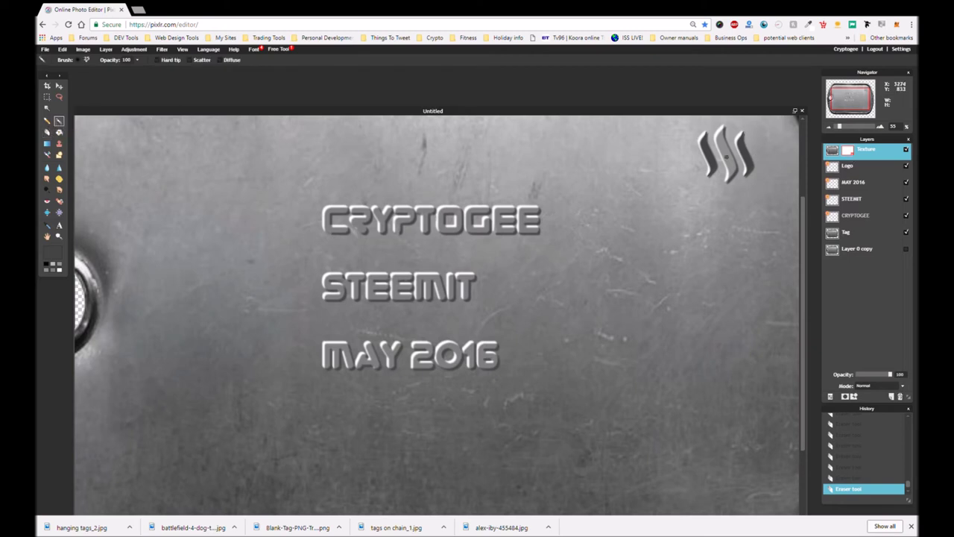
Paint the mask down the middle Steem logo bar, undoing the strokes tried on the O.
left_click_drag(723, 151, 730, 165)
scroll(741, 210, "up", 3)
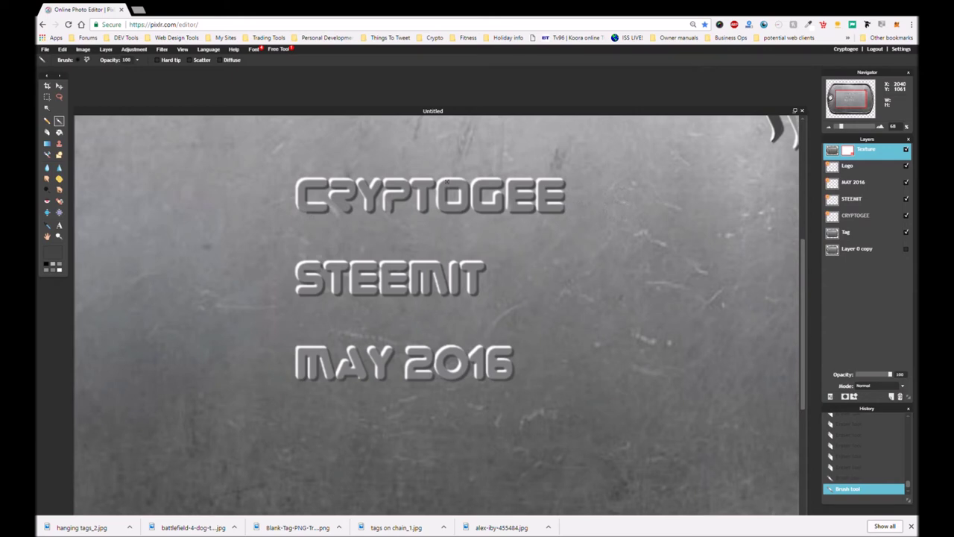
left_click_drag(442, 187, 443, 204)
key("ctrl+z")
left_click_drag(450, 208, 459, 207)
key("ctrl+z")
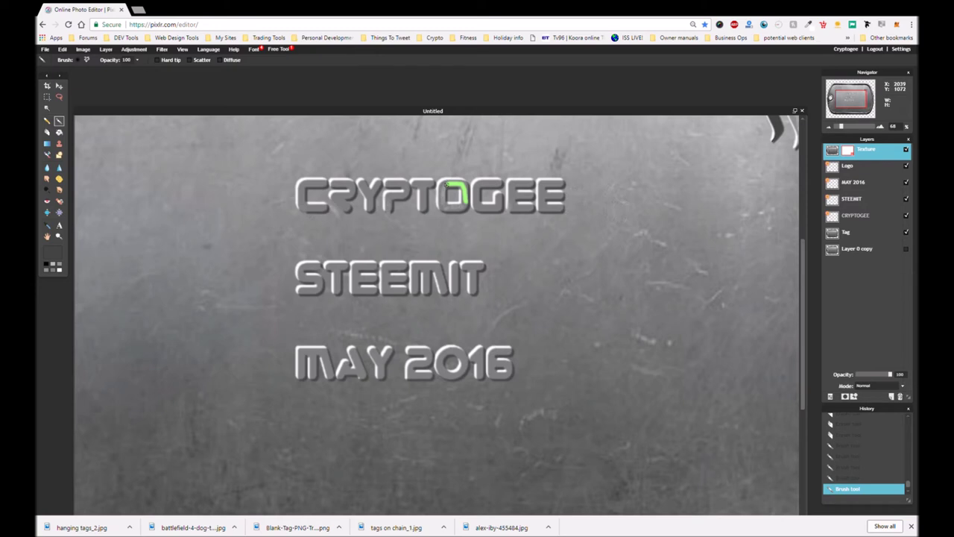
key("ctrl+z")
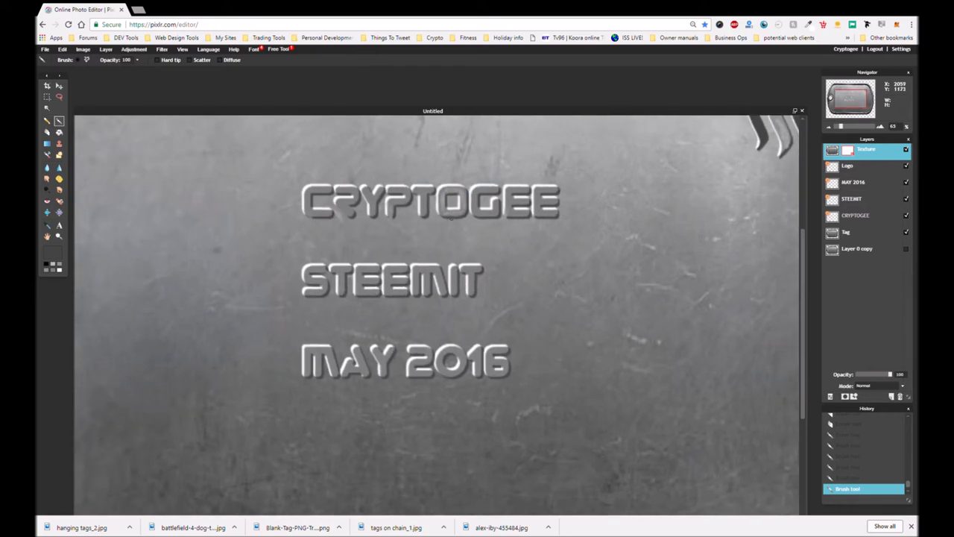
Zoom in and back out to review the masked lettering and logo.
scroll(450, 217, "up", 2)
scroll(450, 218, "up", 3)
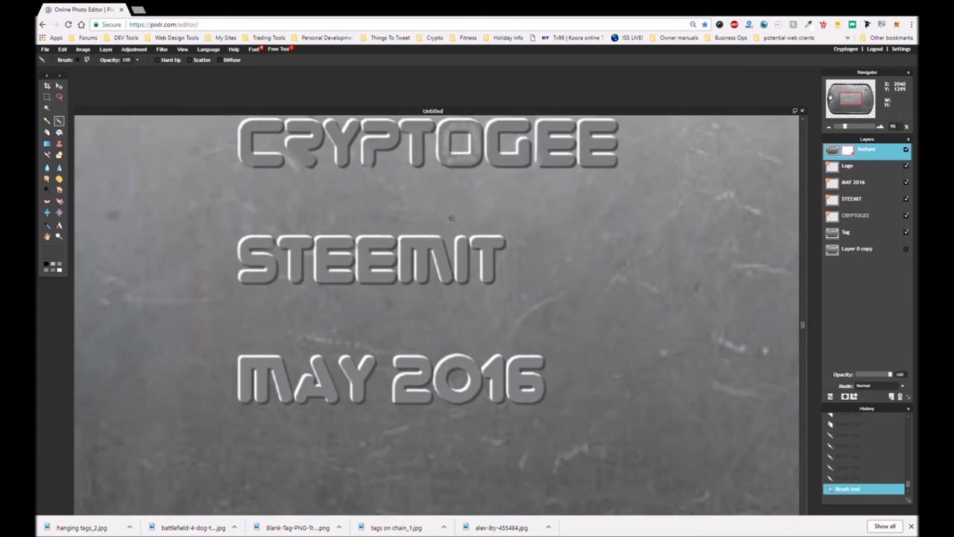
scroll(451, 217, "up", 1)
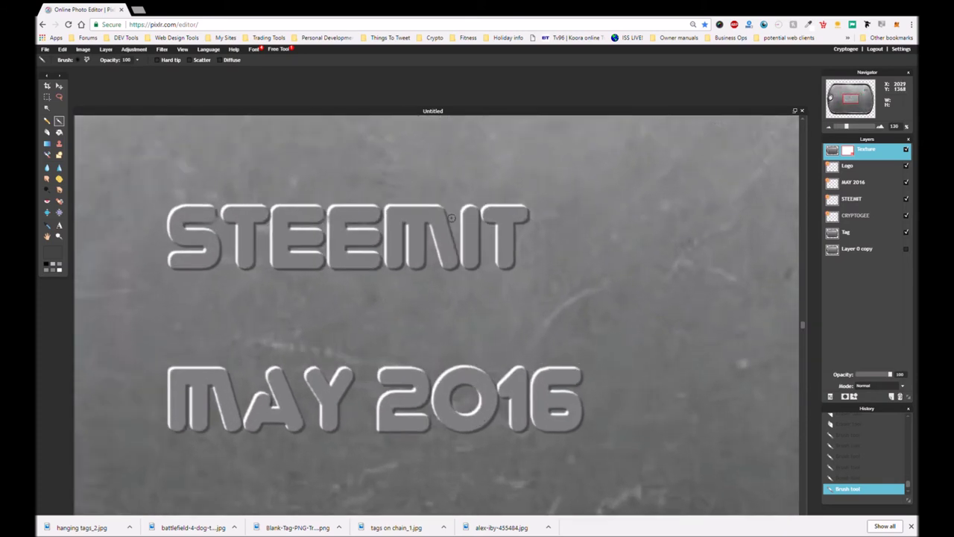
scroll(451, 218, "up", 1)
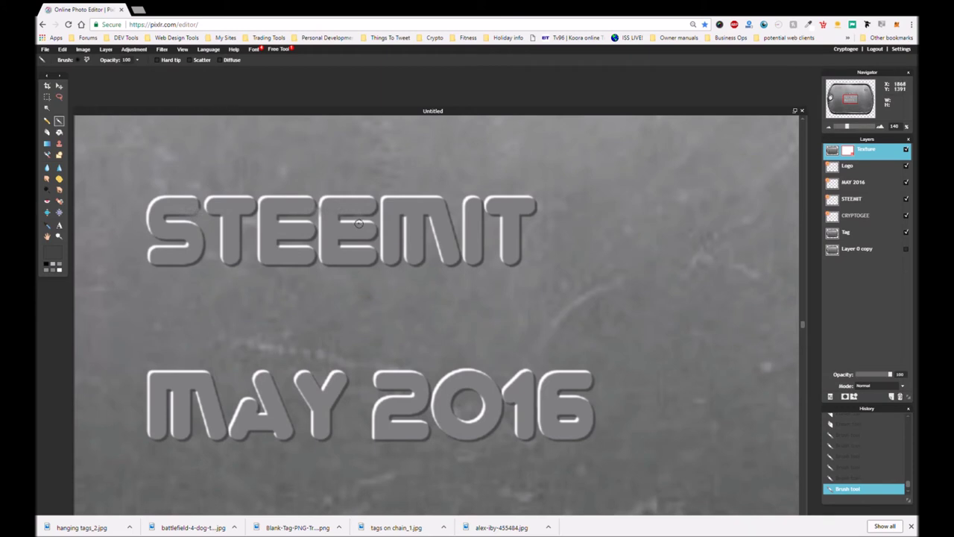
scroll(359, 223, "down", 4)
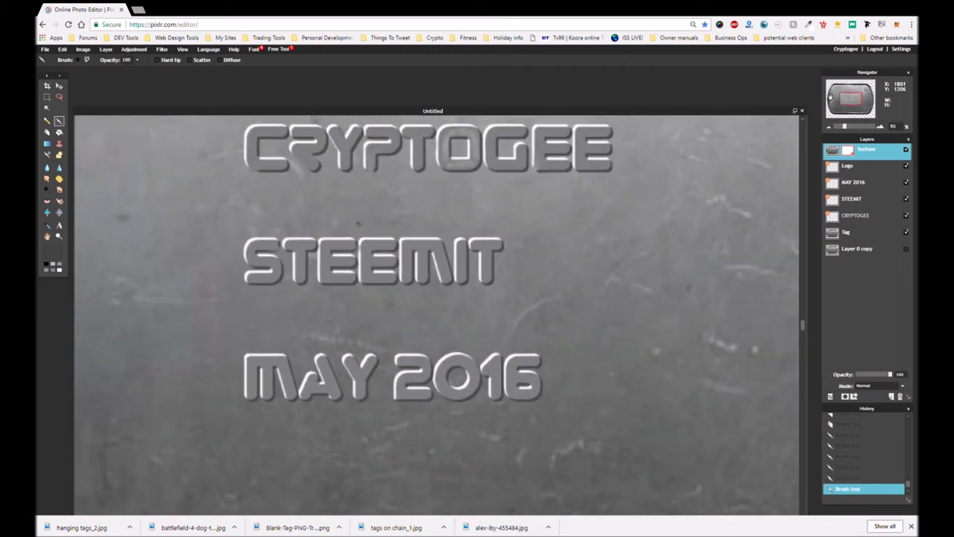
scroll(358, 223, "down", 1)
scroll(358, 223, "down", 2)
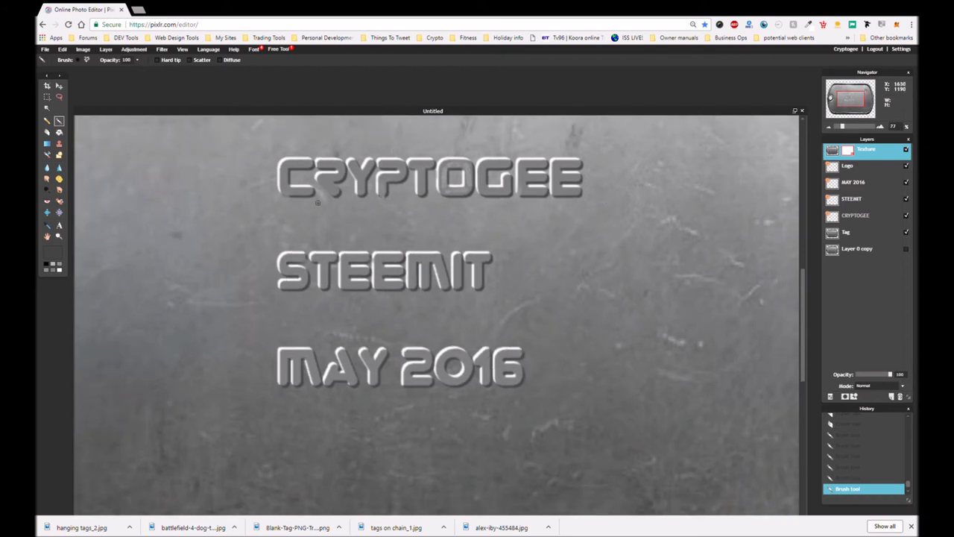
scroll(402, 233, "down", 1)
scroll(402, 233, "down", 4)
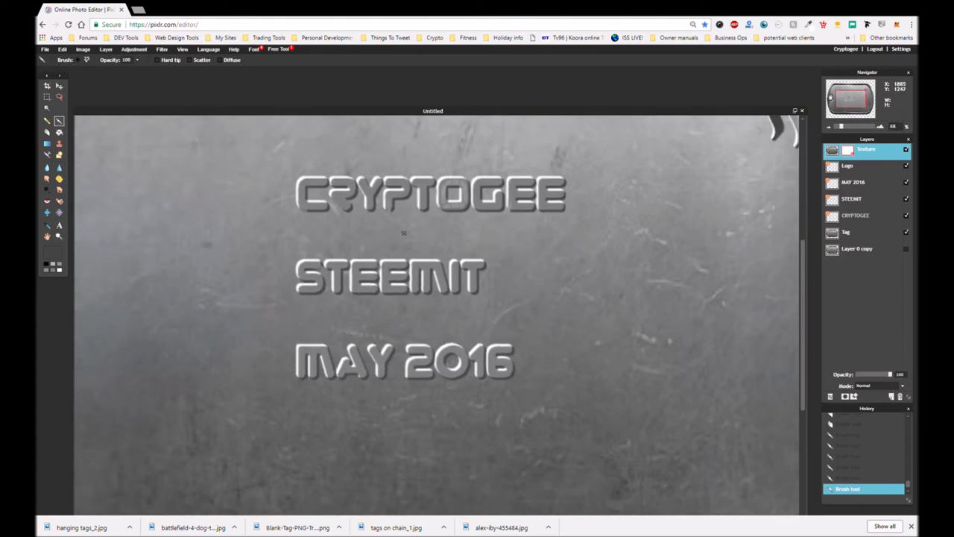
scroll(403, 232, "down", 3)
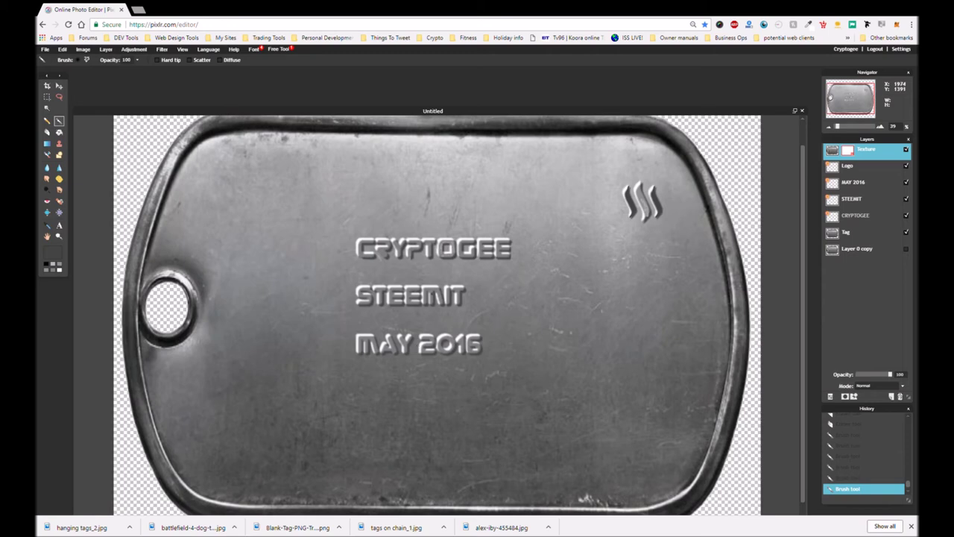
scroll(437, 313, "down", 3)
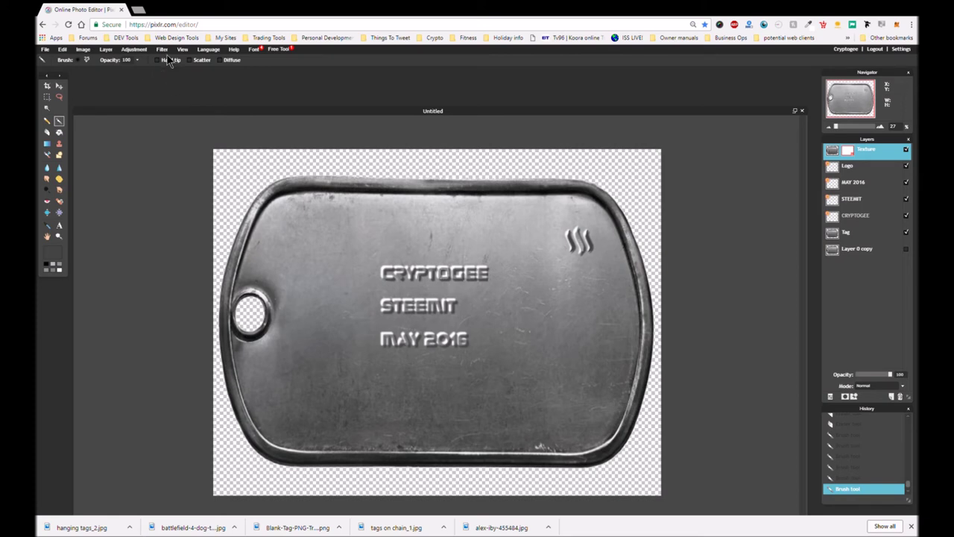
left_click(106, 49)
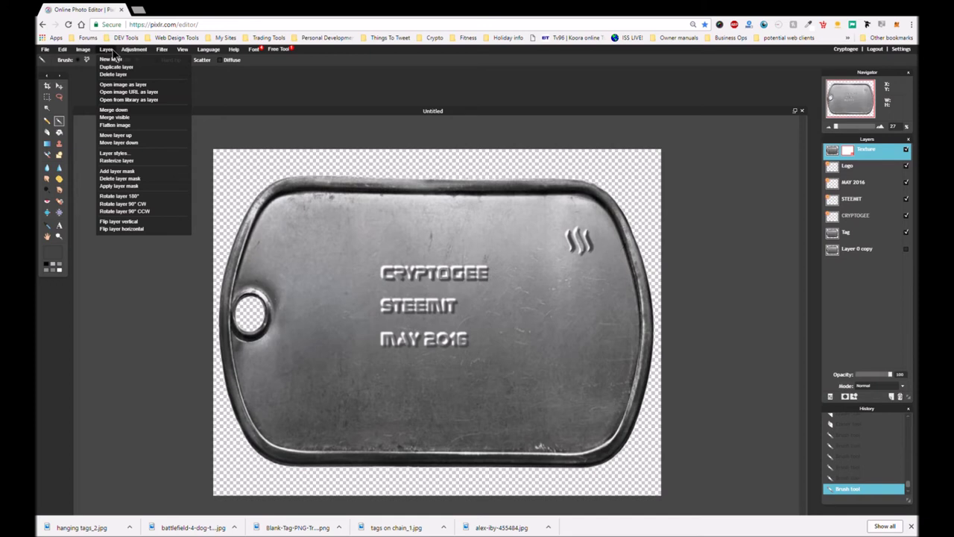
left_click(137, 88)
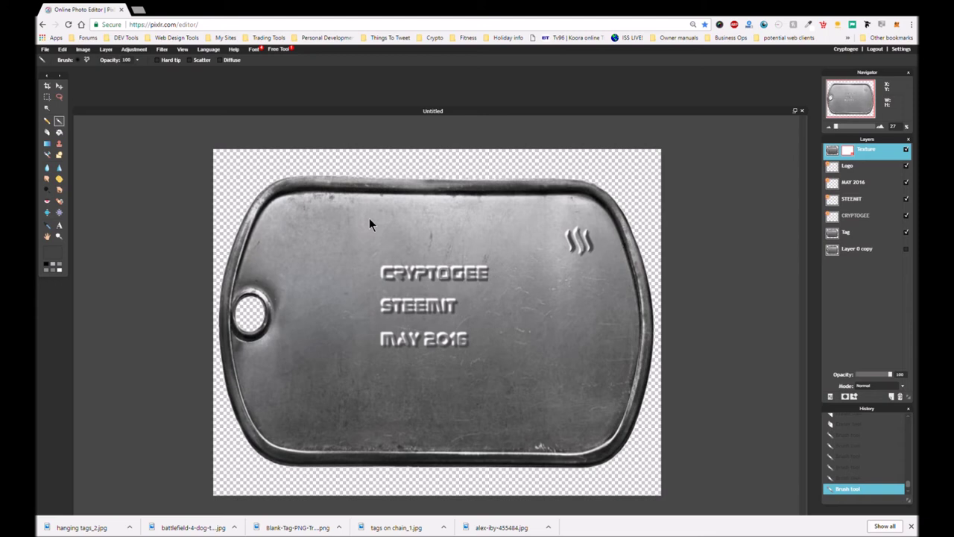
key("ctrl+v")
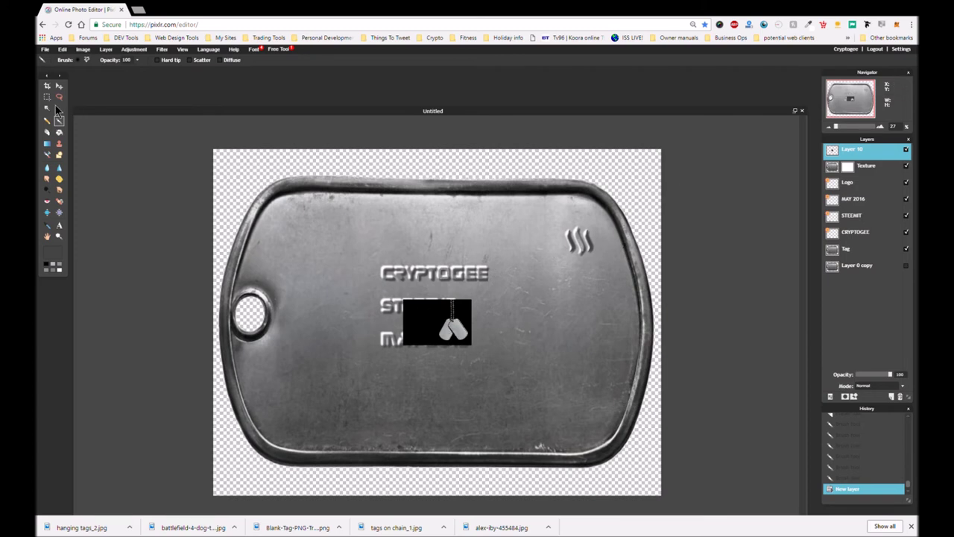
Enlarge the dog-tags photo with Free transform to cover the canvas, shifted left.
left_click(63, 51)
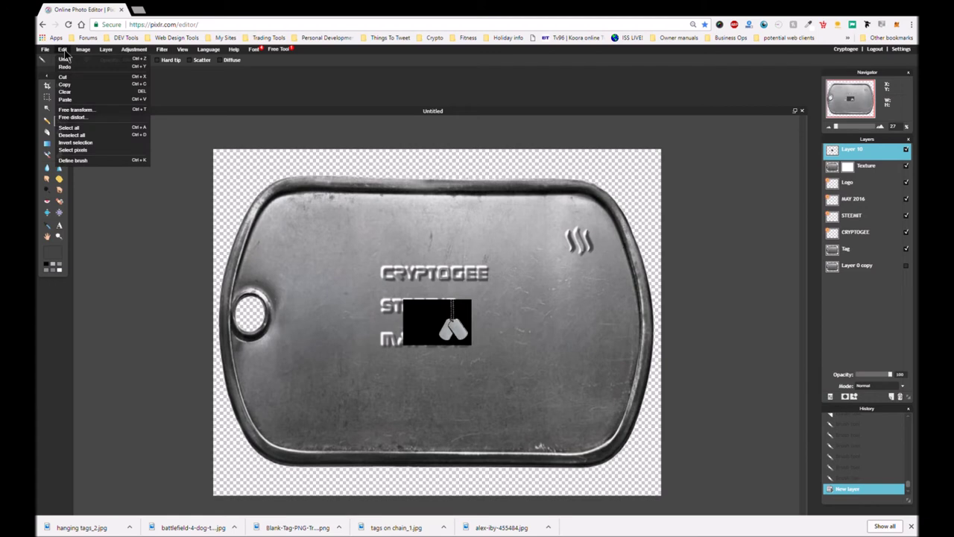
left_click(78, 110)
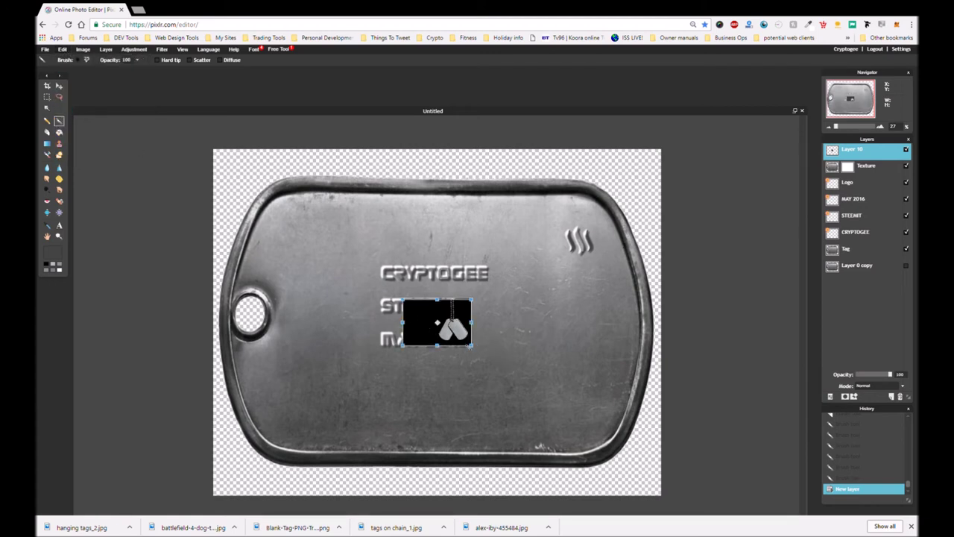
left_click_drag(471, 345, 722, 513)
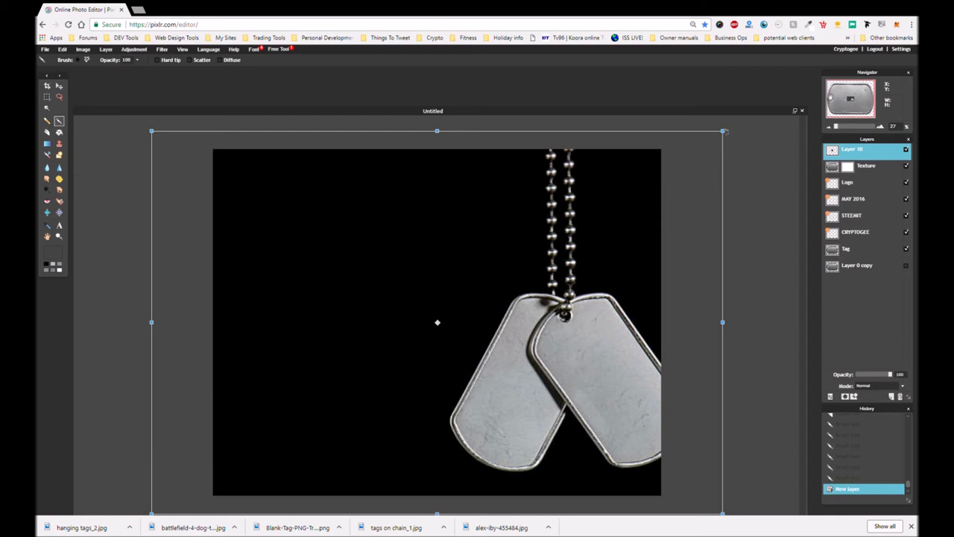
left_click_drag(723, 131, 902, 39)
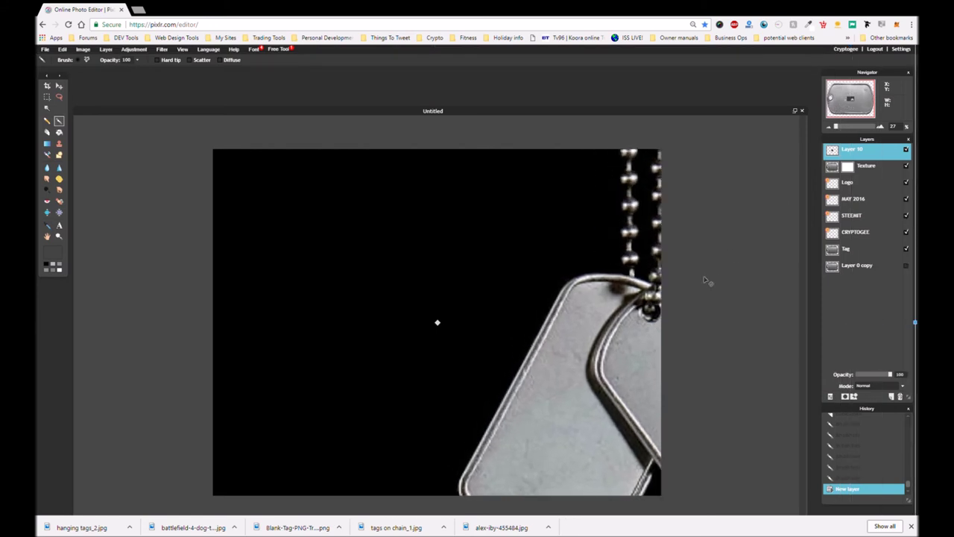
mouse_move(632, 308)
left_mouse_down()
mouse_move(515, 313)
mouse_move(410, 230)
left_mouse_up()
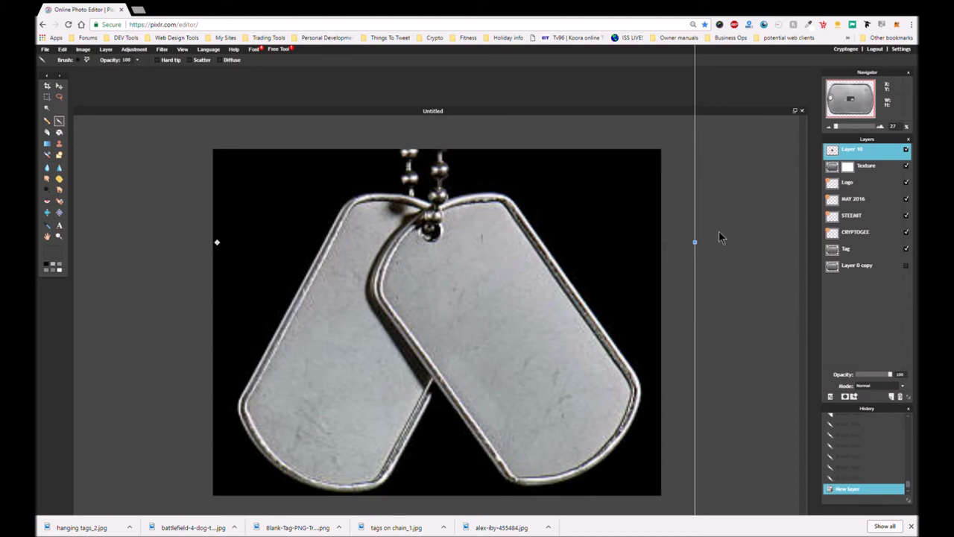
left_click(717, 248)
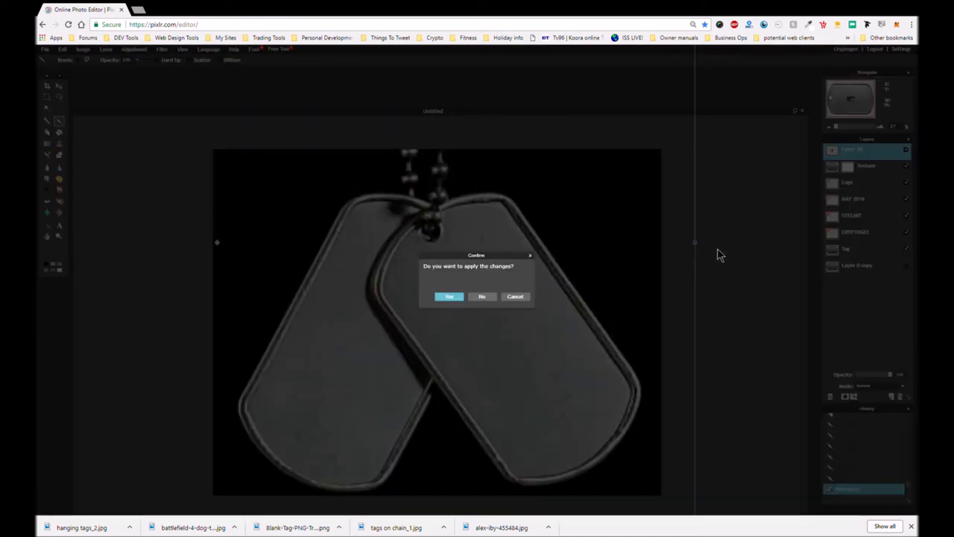
left_click(456, 297)
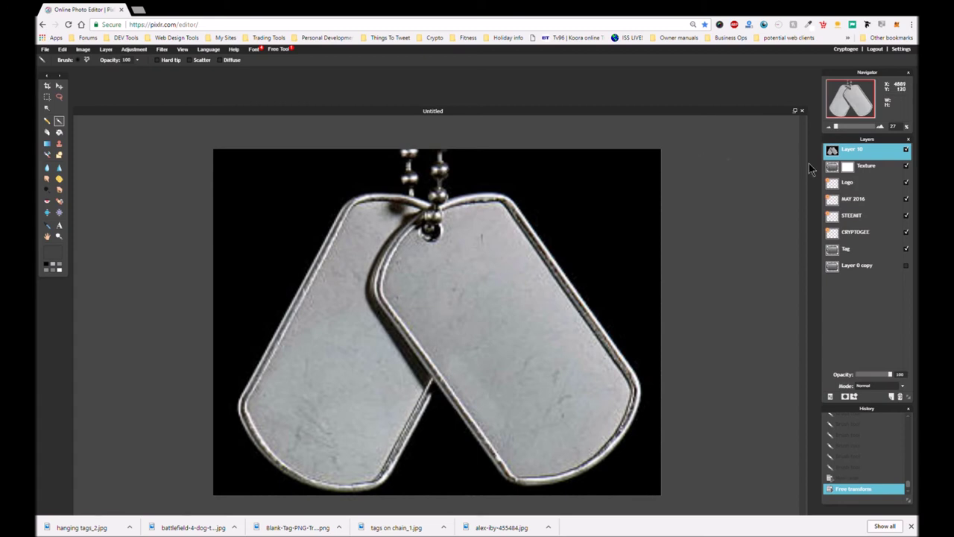
Hide the photo and merge Logo, MAY 2016, STEEMIT and CRYPTOGEE down into Tag.
left_click(906, 150)
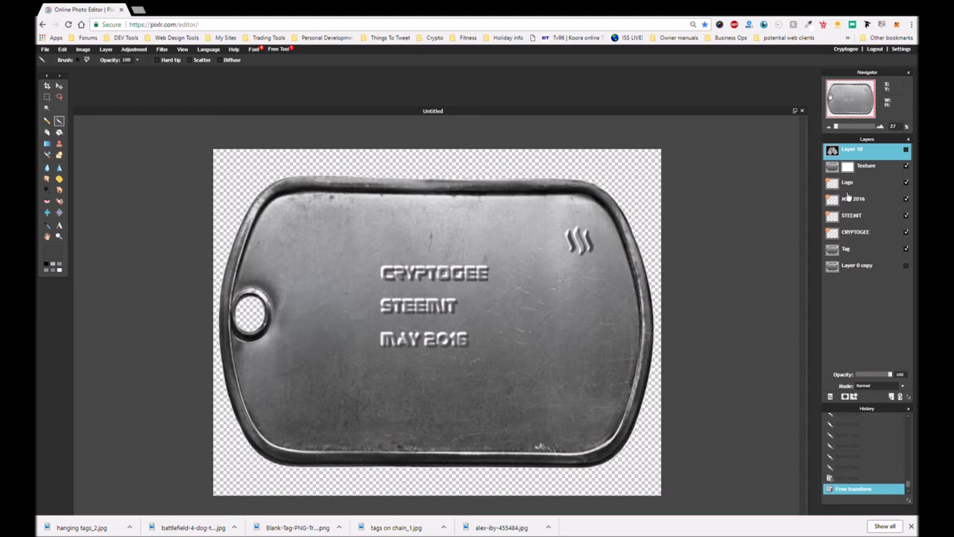
left_click(846, 183)
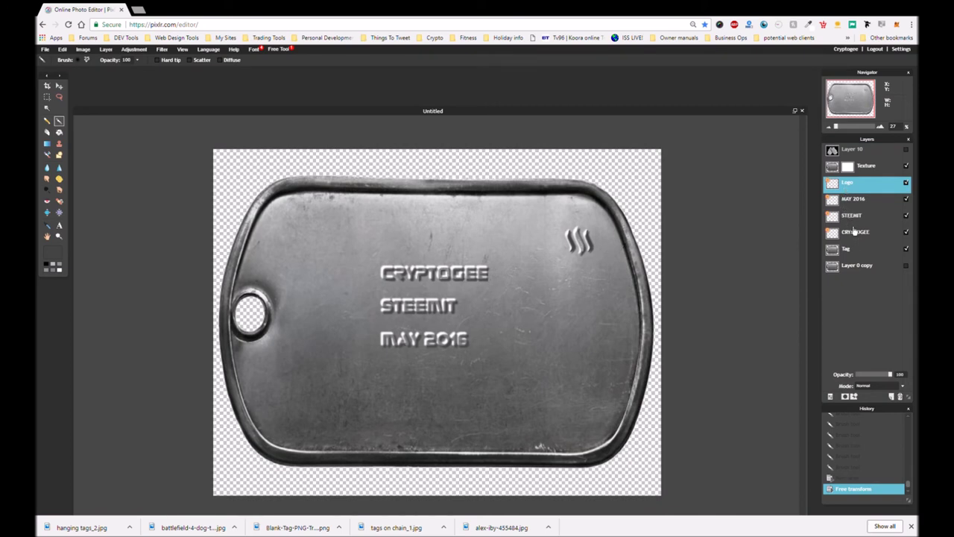
key("ctrl+e")
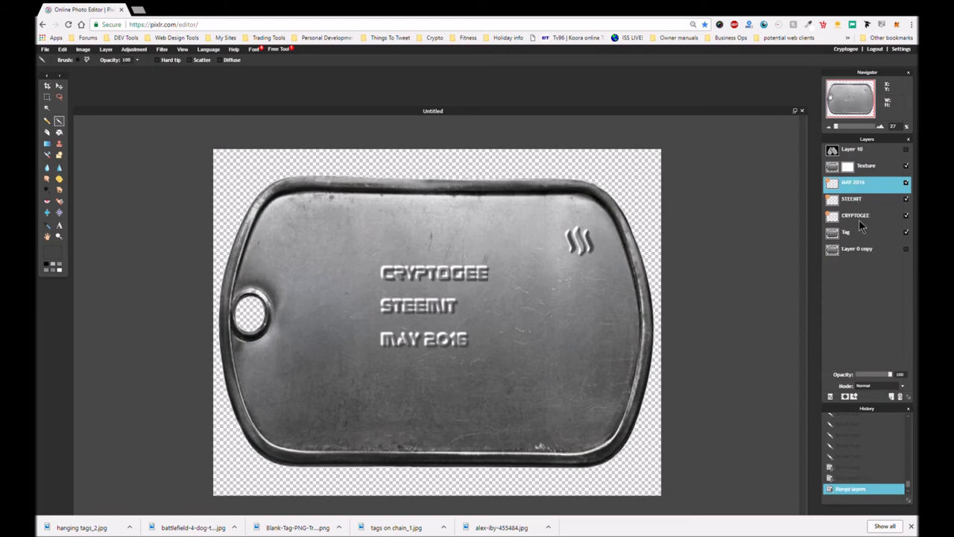
key("ctrl+e")
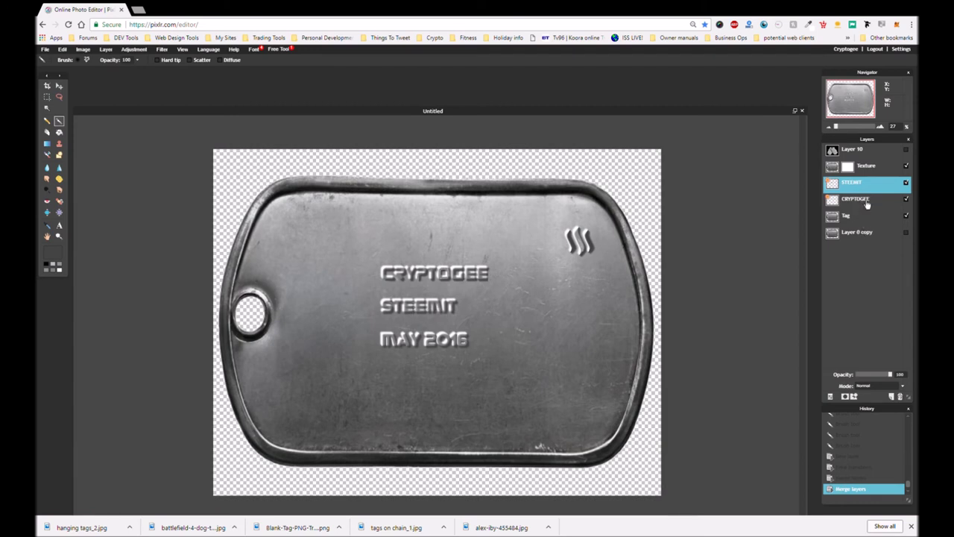
key("ctrl+e")
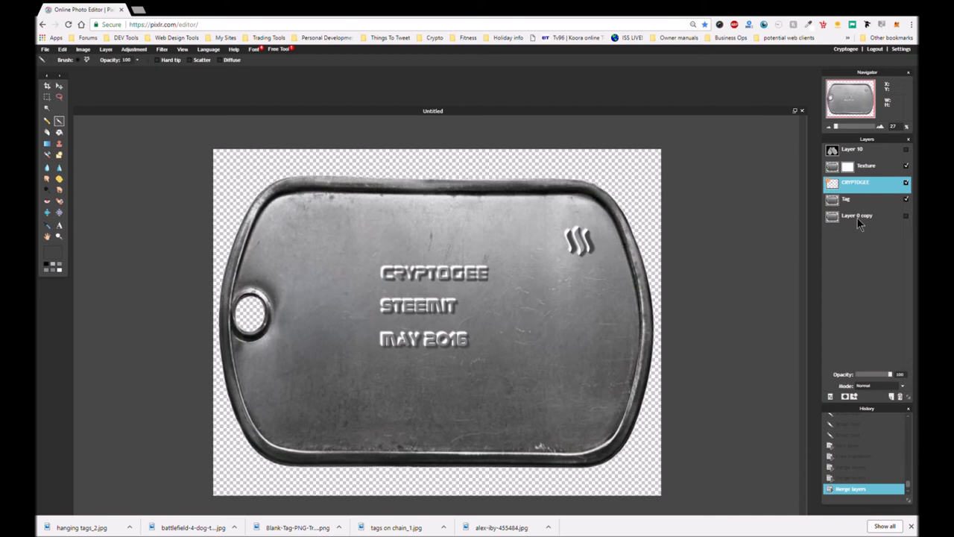
key("ctrl+e")
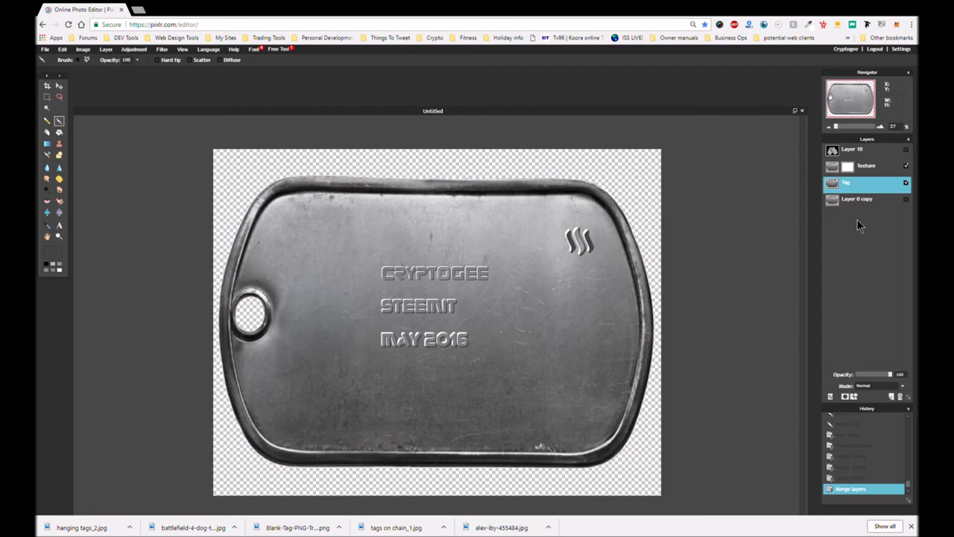
Hide the Texture layer and drag the Tag layer above Layer 10 to the top.
left_click(905, 165)
left_click(906, 171)
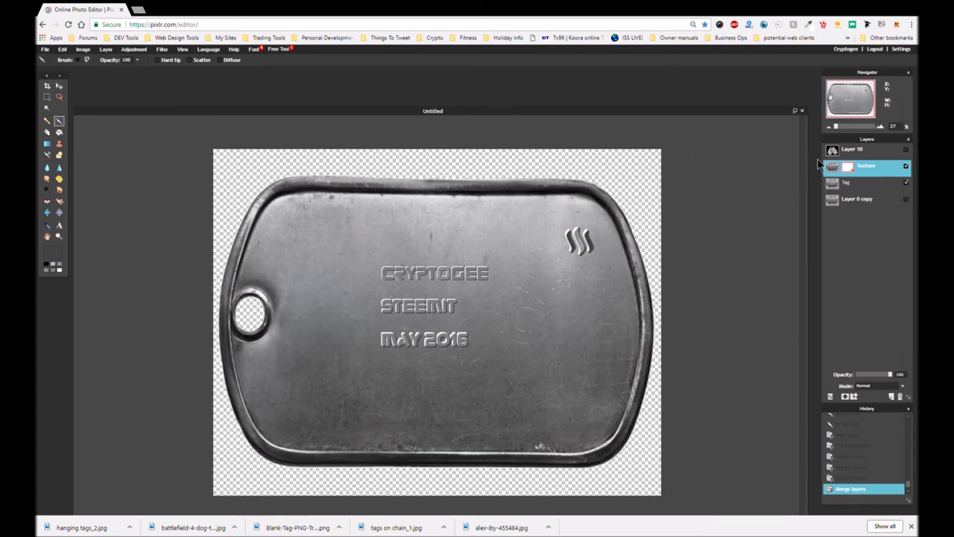
left_click(906, 166)
left_click_drag(890, 187, 881, 155)
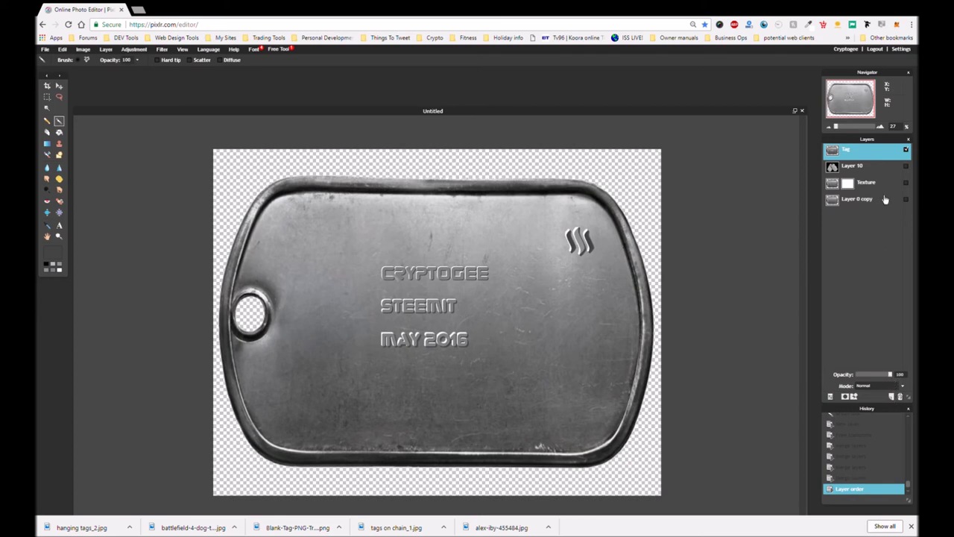
Show Layer 10, drop Tag opacity to about 48, and free-transform it onto the right-hand tag.
left_click(905, 166)
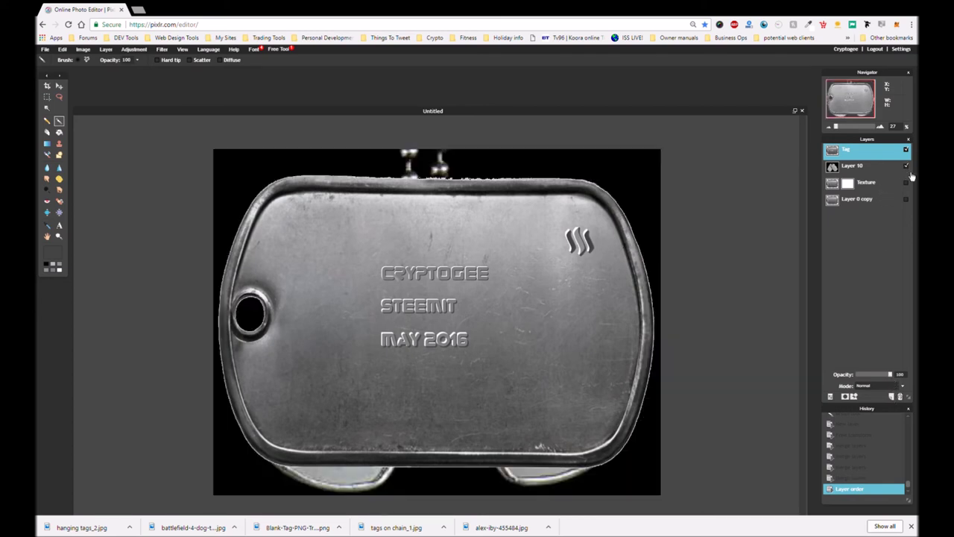
left_click_drag(892, 377, 875, 379)
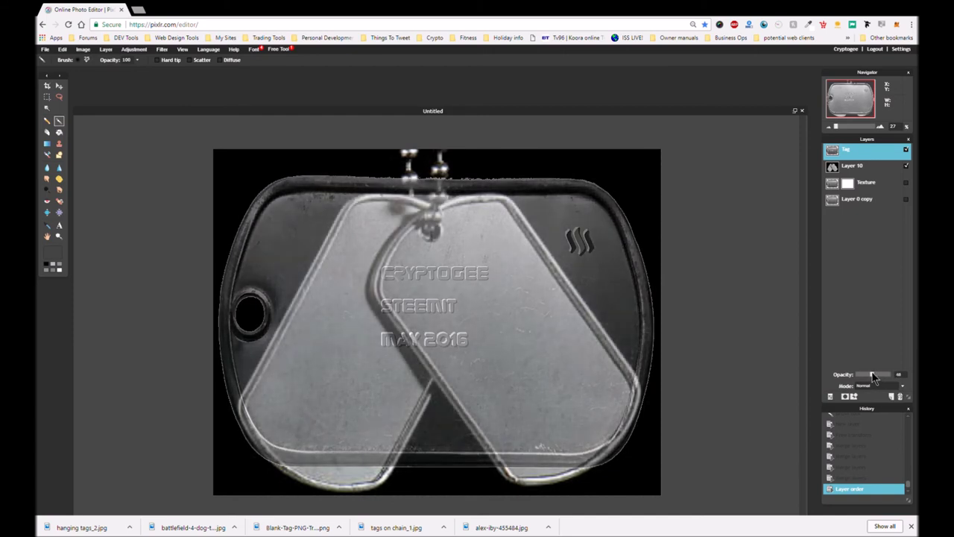
left_click(63, 50)
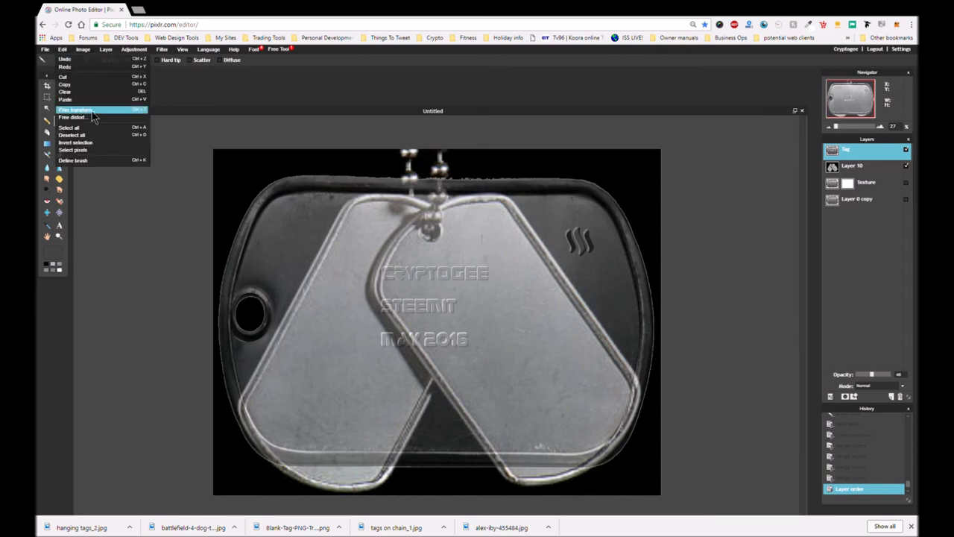
left_click(77, 109)
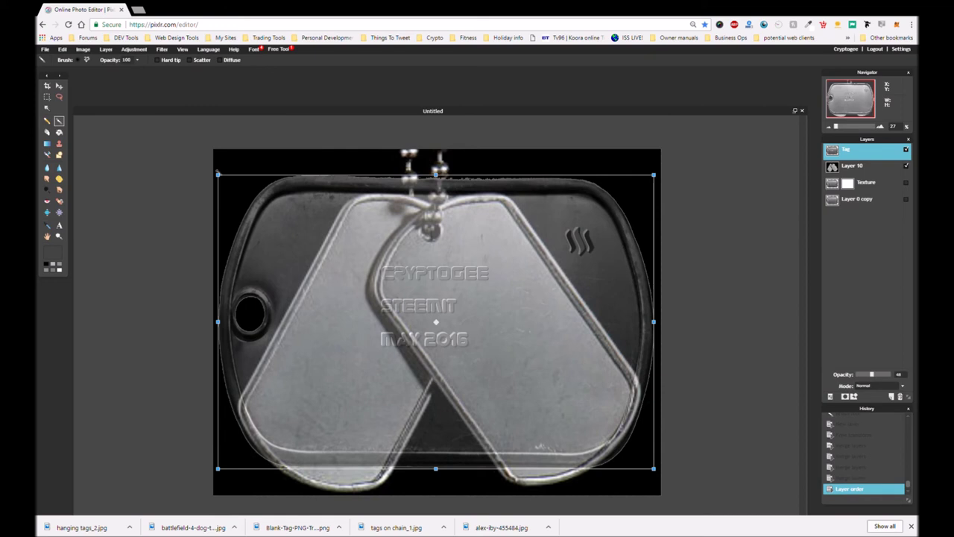
left_click_drag(217, 174, 316, 229)
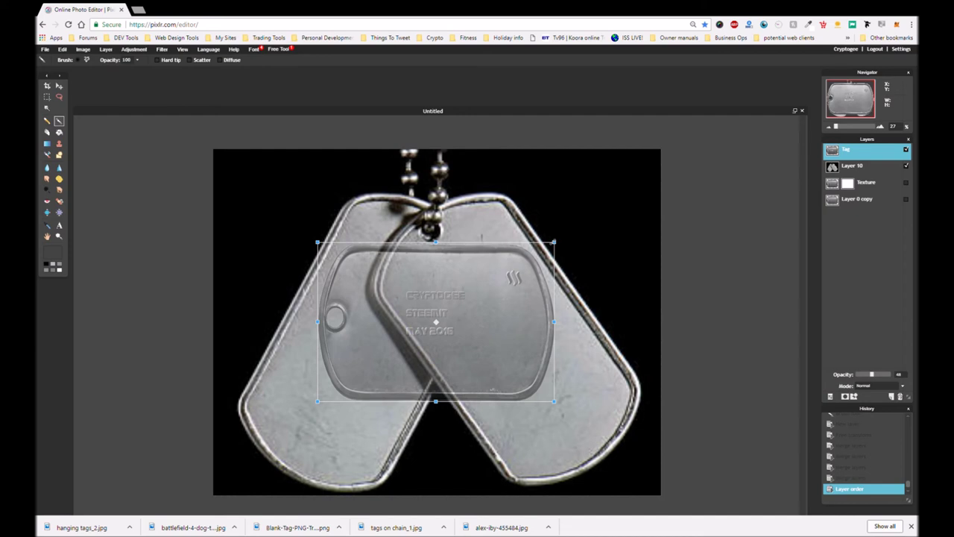
left_click_drag(561, 241, 569, 370)
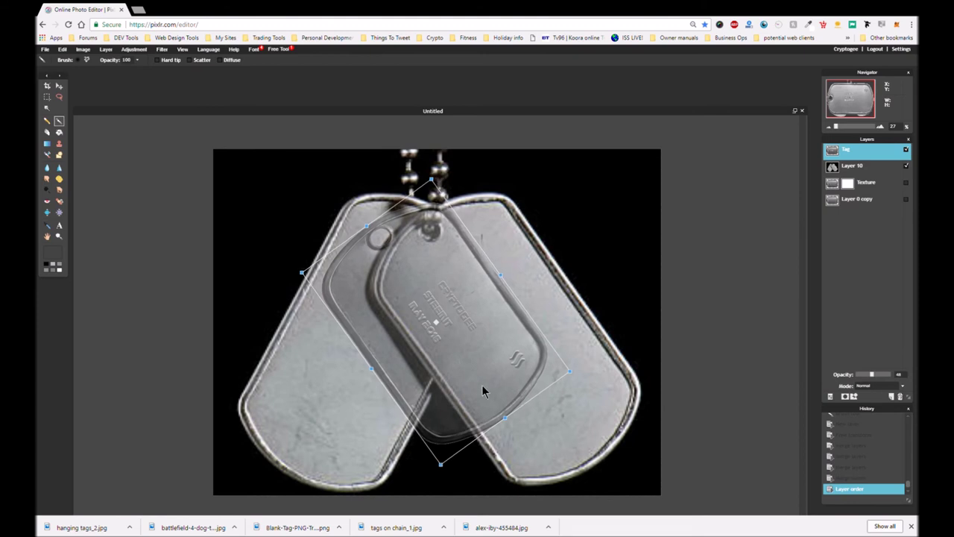
left_click_drag(419, 352, 476, 345)
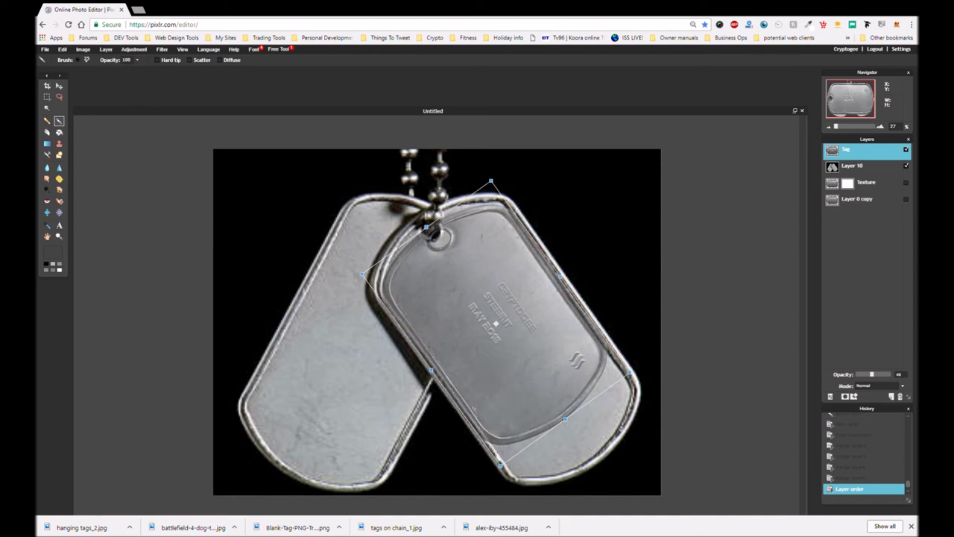
left_click_drag(499, 465, 516, 486)
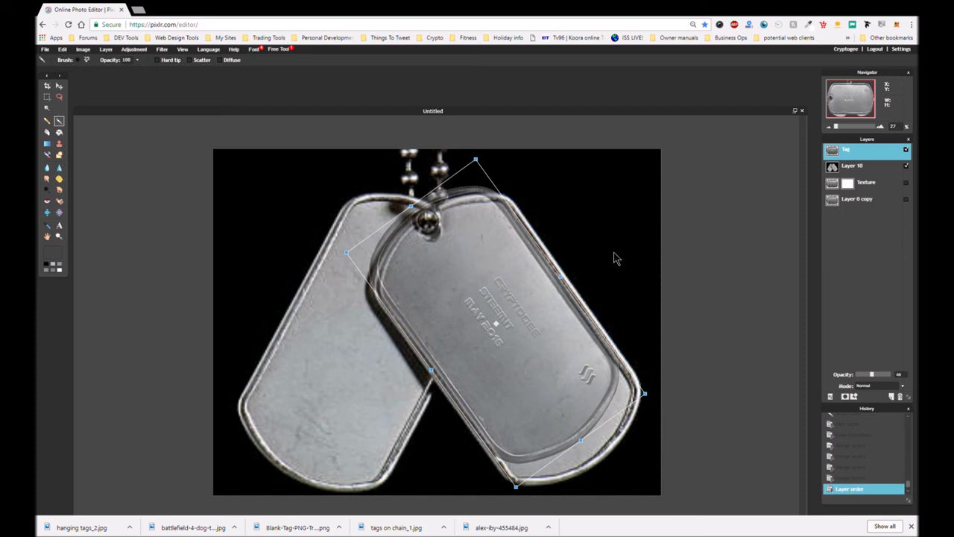
left_click_drag(458, 311, 463, 318)
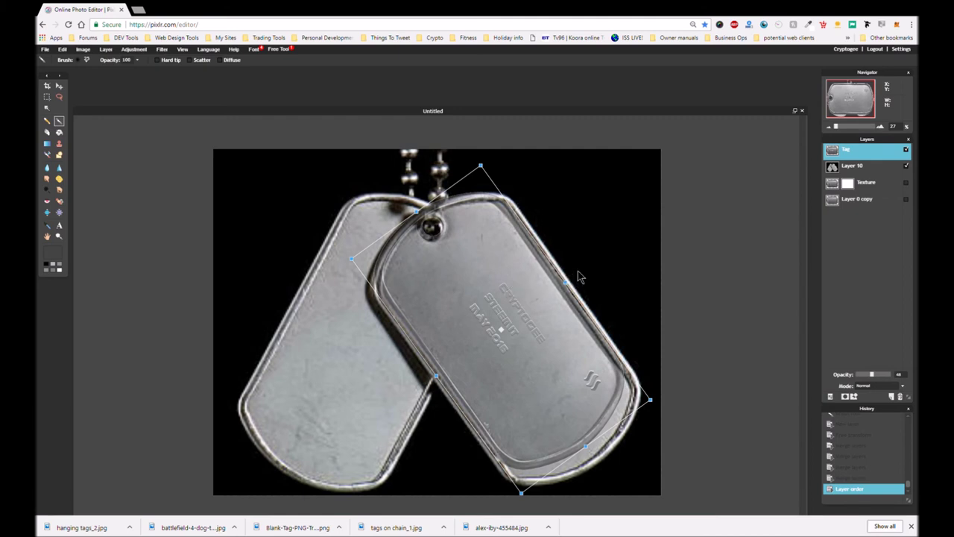
key("v")
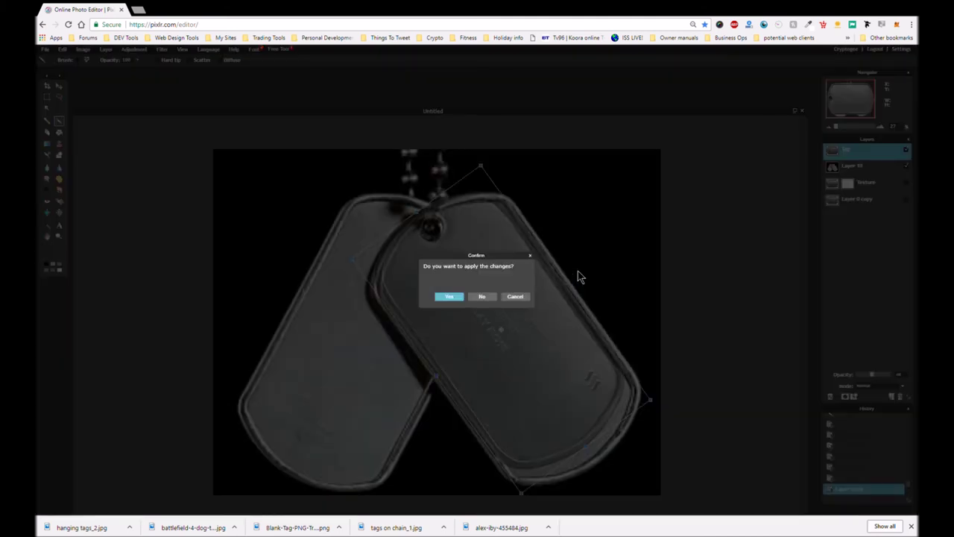
left_click(445, 297)
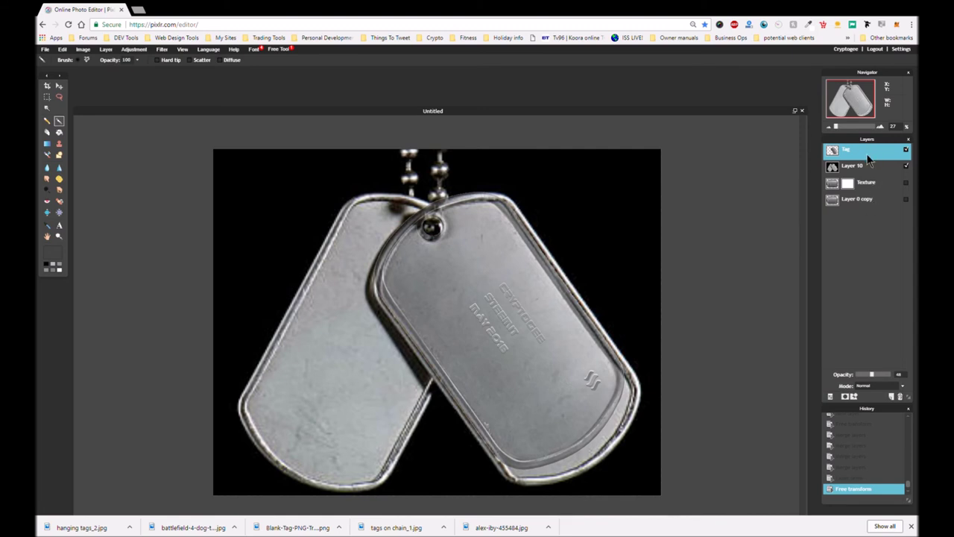
Duplicate Tag with Ctrl+J, then rotate and shift the copy onto the left hanging tag.
key("ctrl+j")
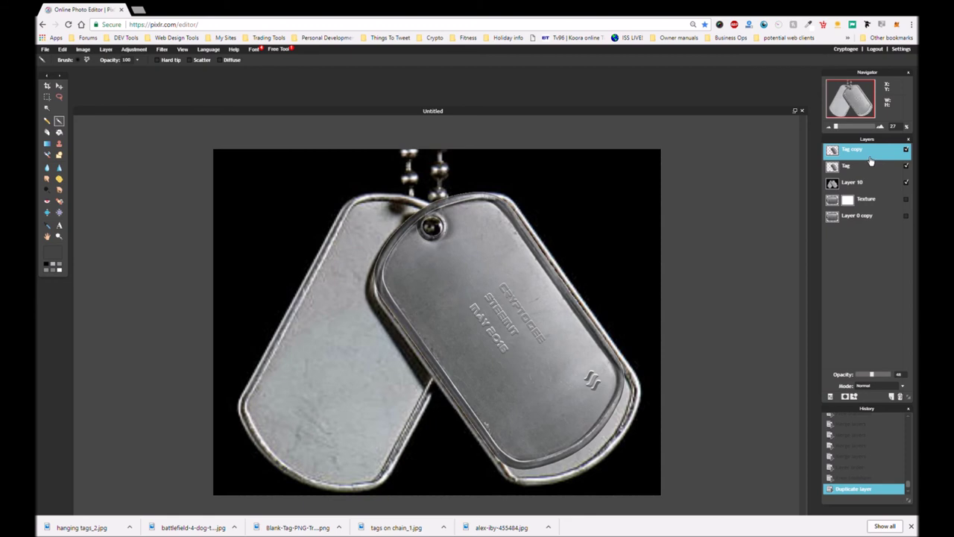
left_click(63, 50)
left_click(78, 109)
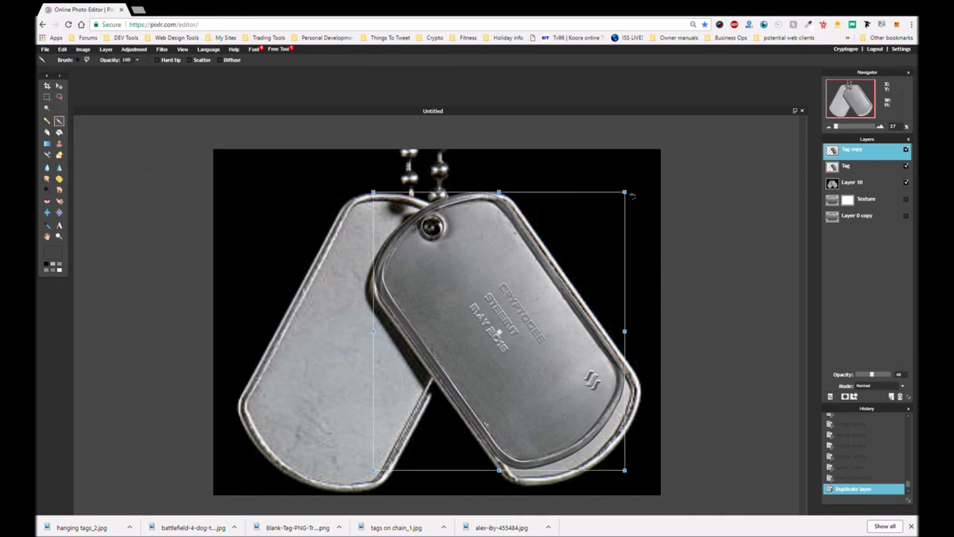
left_click_drag(649, 209, 570, 430)
left_click_drag(409, 357, 375, 358)
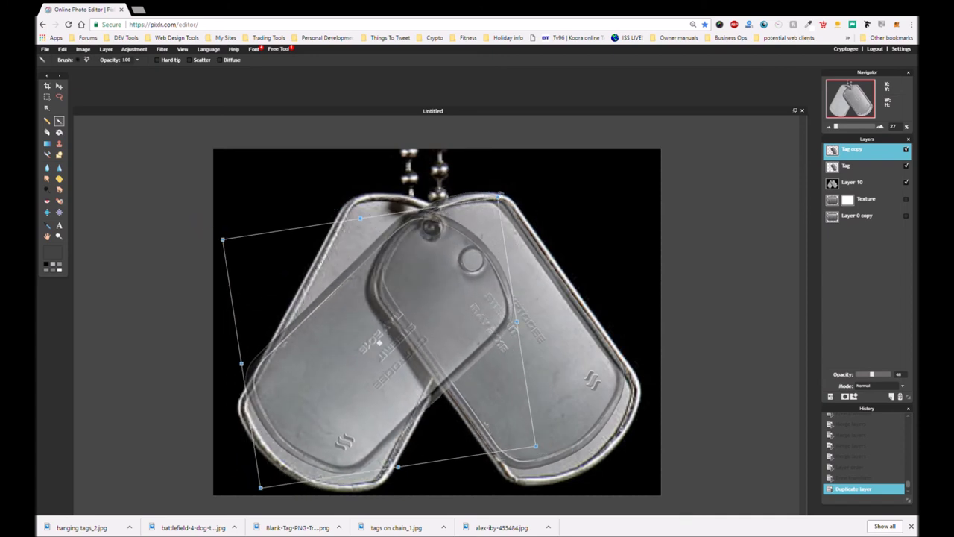
left_click_drag(514, 187, 469, 155)
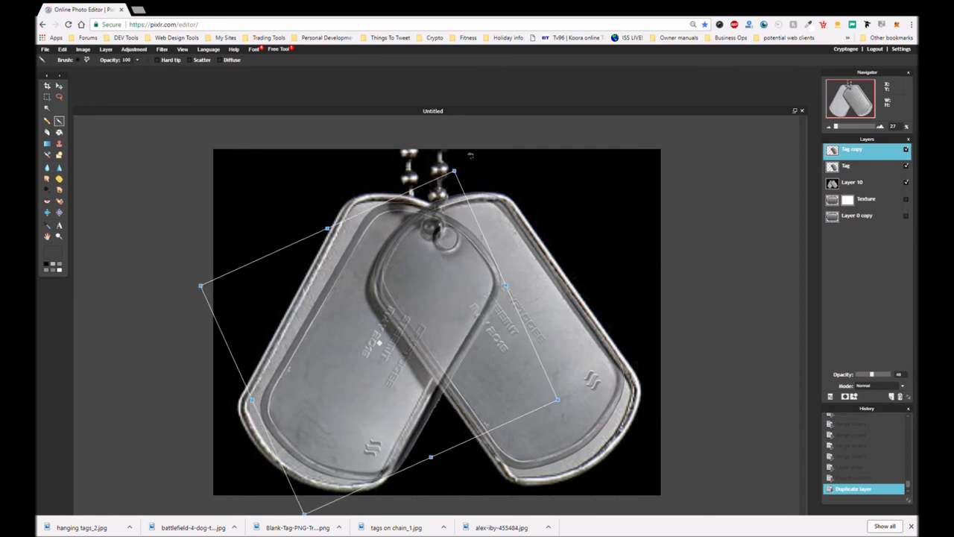
left_click_drag(411, 283, 375, 316)
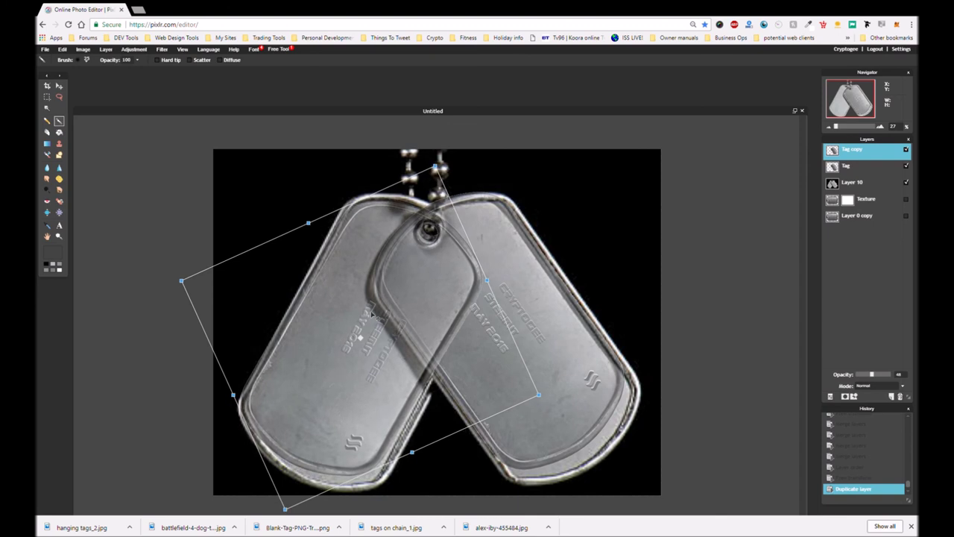
left_click_drag(374, 316, 376, 314)
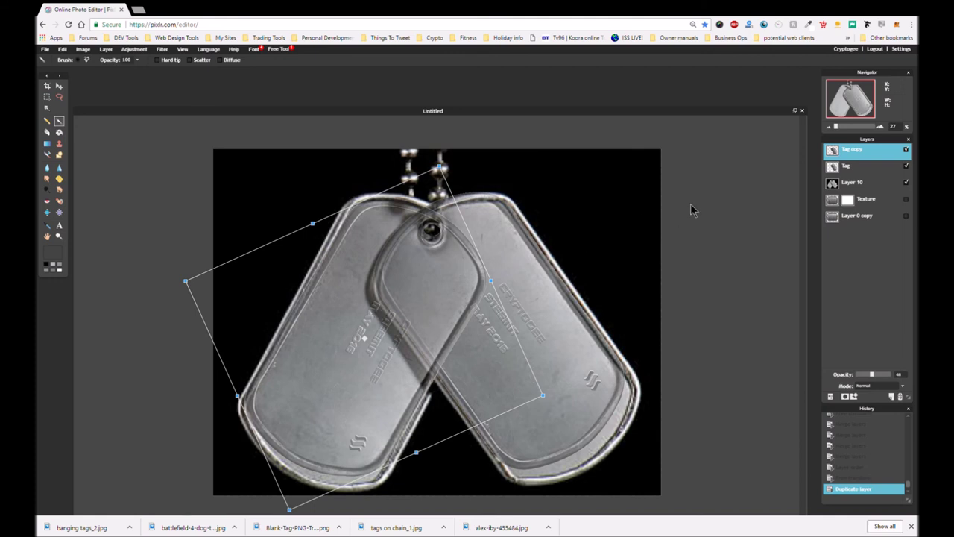
left_click(594, 280)
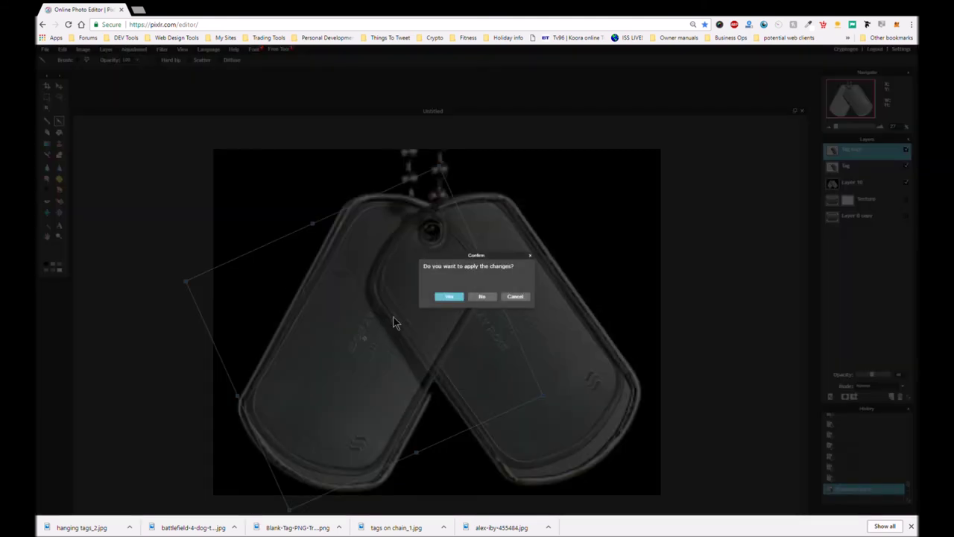
left_click(447, 298)
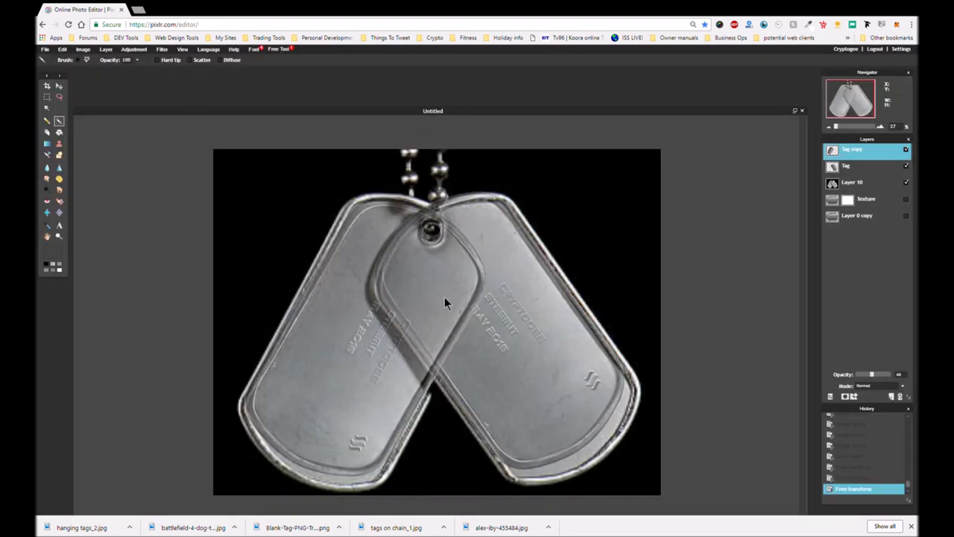
Rename the copy layer 'Tag bottom' and move it below the Tag layer.
double_click(861, 157)
left_click(861, 155)
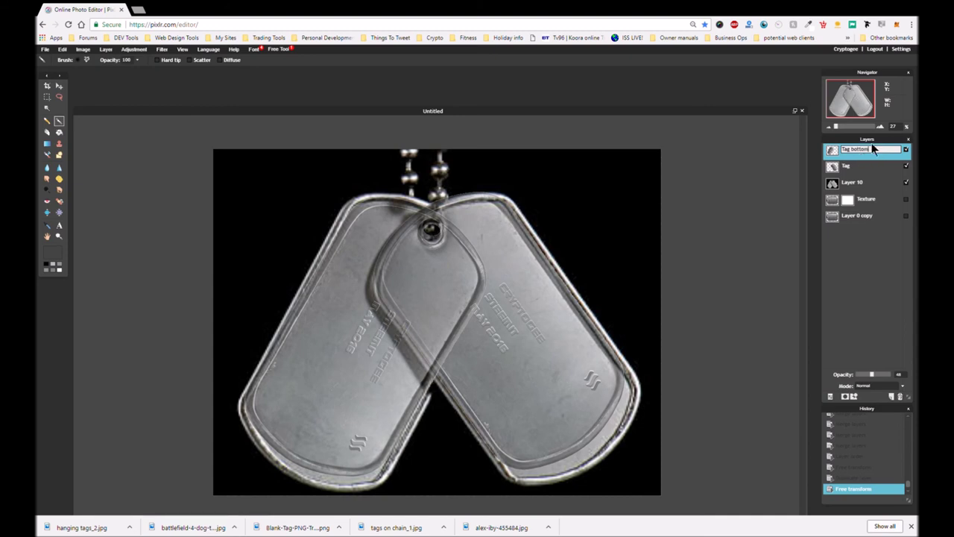
key("Return")
left_click_drag(868, 154, 866, 181)
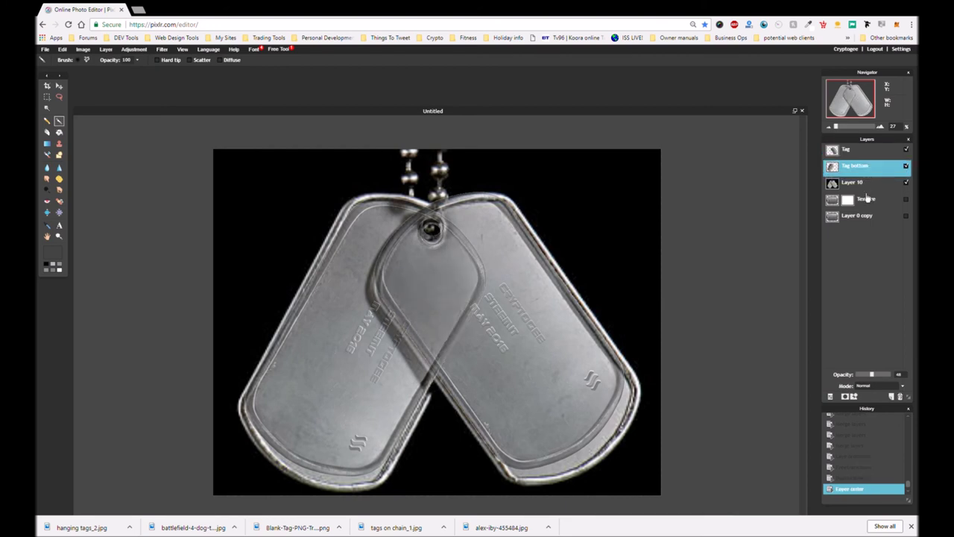
Raise both the Tag and Tag bottom layers to full opacity.
left_click(864, 152)
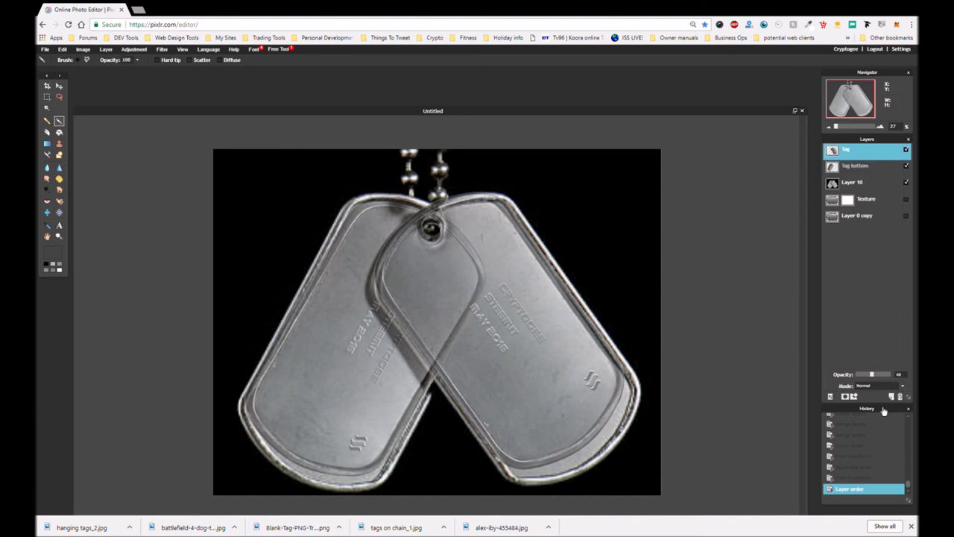
left_click_drag(873, 374, 893, 374)
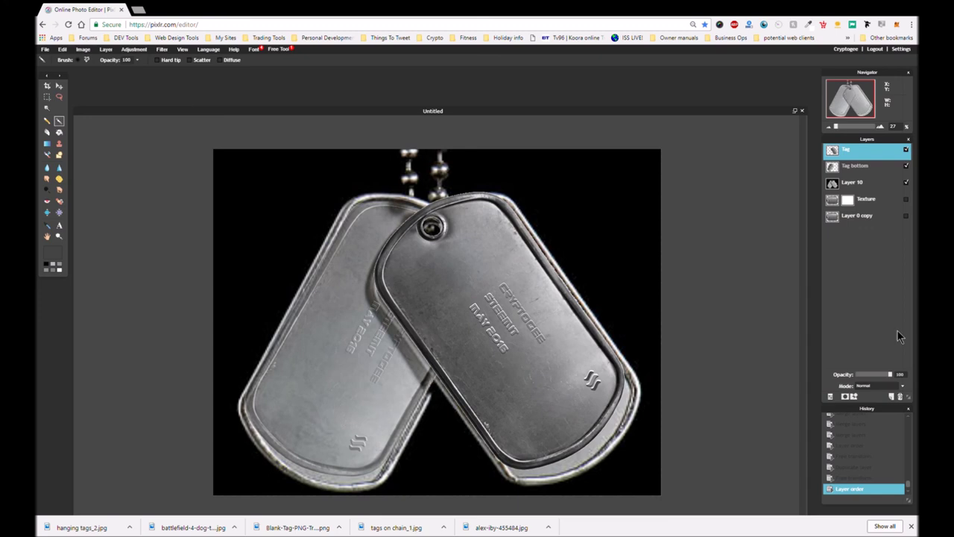
left_click(864, 168)
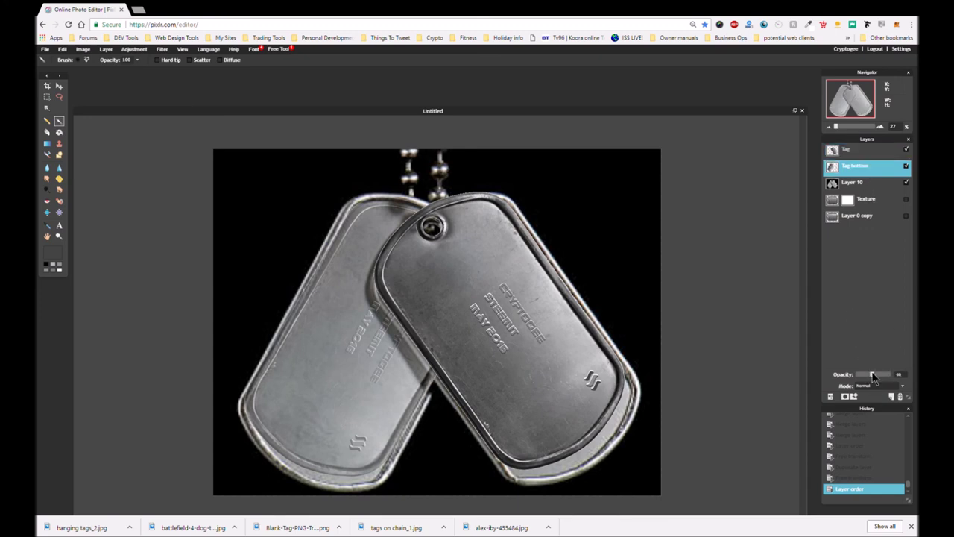
left_click_drag(874, 374, 915, 374)
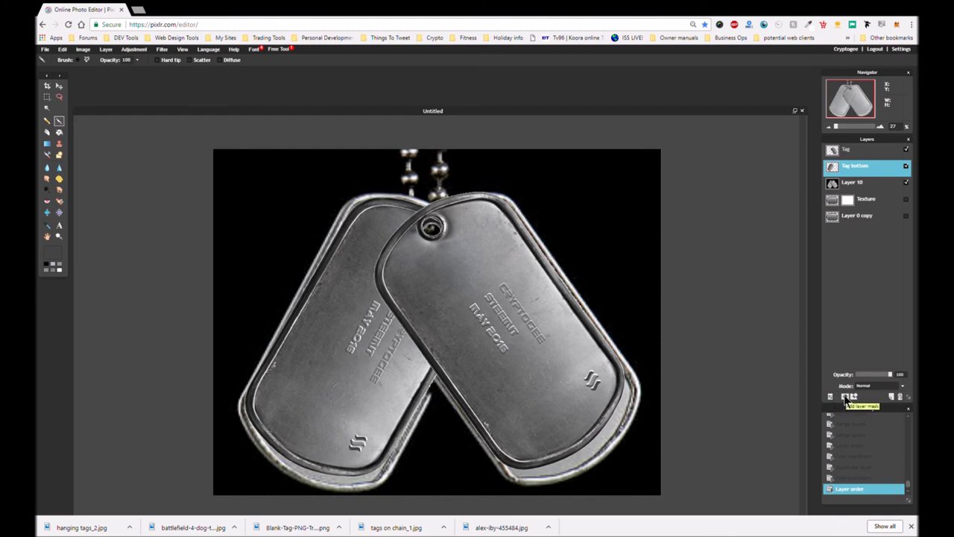
Add layer masks to the Tag bottom and Tag layers.
left_click(848, 397)
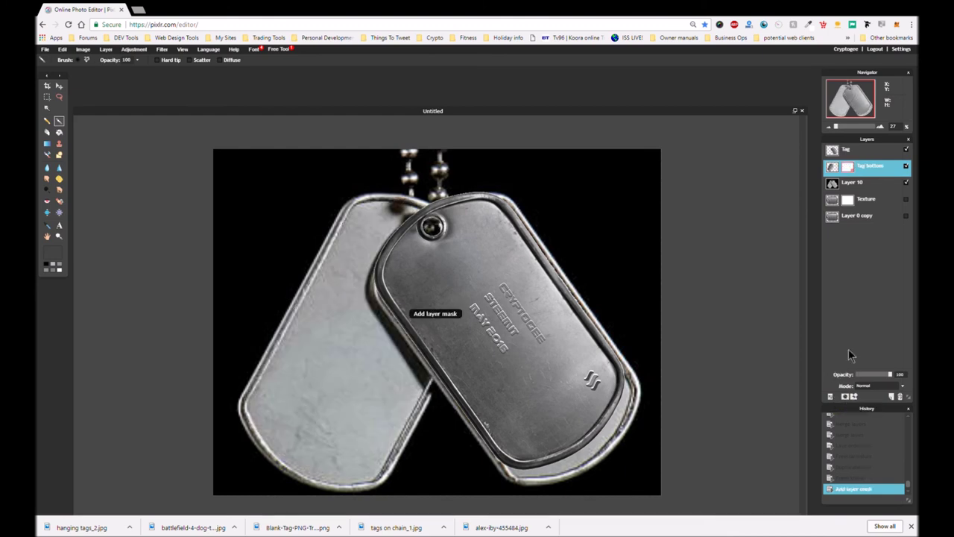
left_click(874, 155)
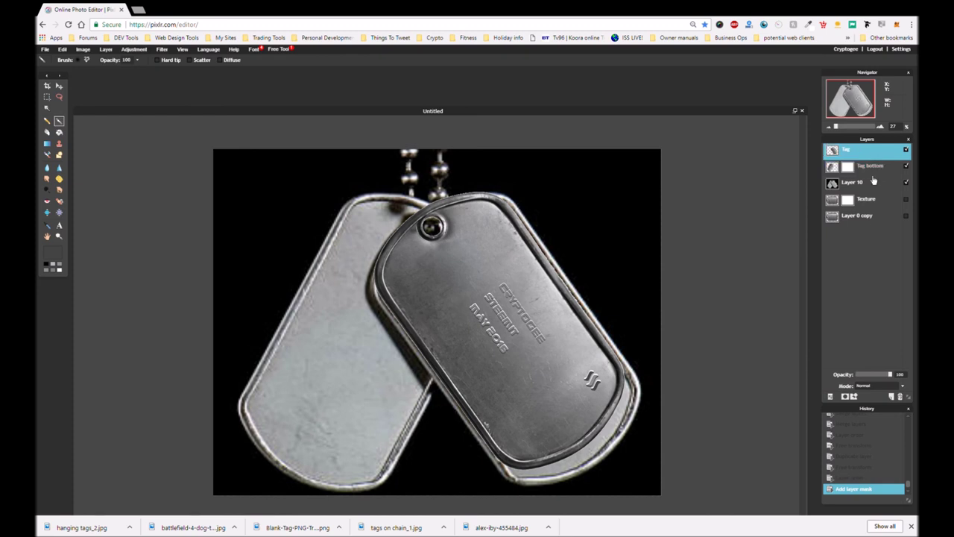
left_click(847, 400)
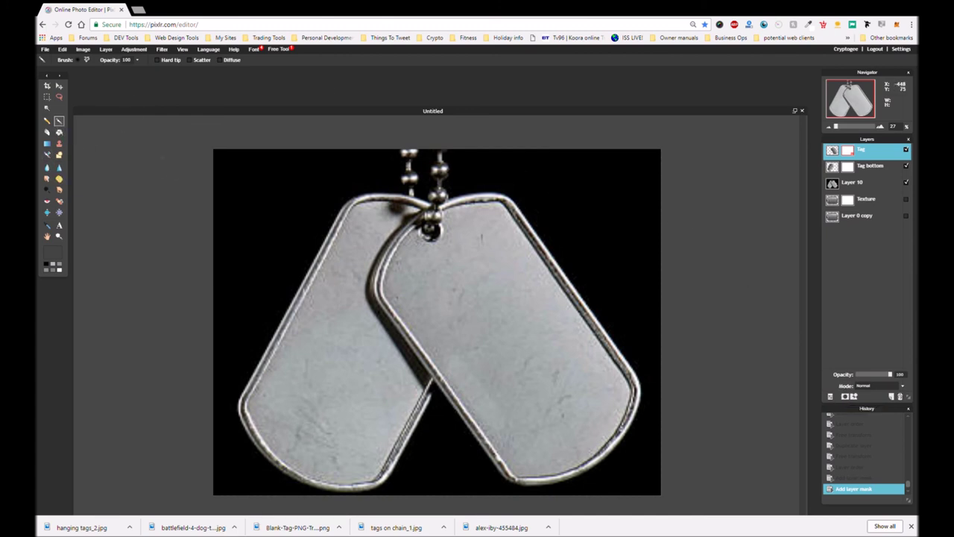
Choose the soft 200 brush with diameter 744 and spacing 112.
left_click(88, 60)
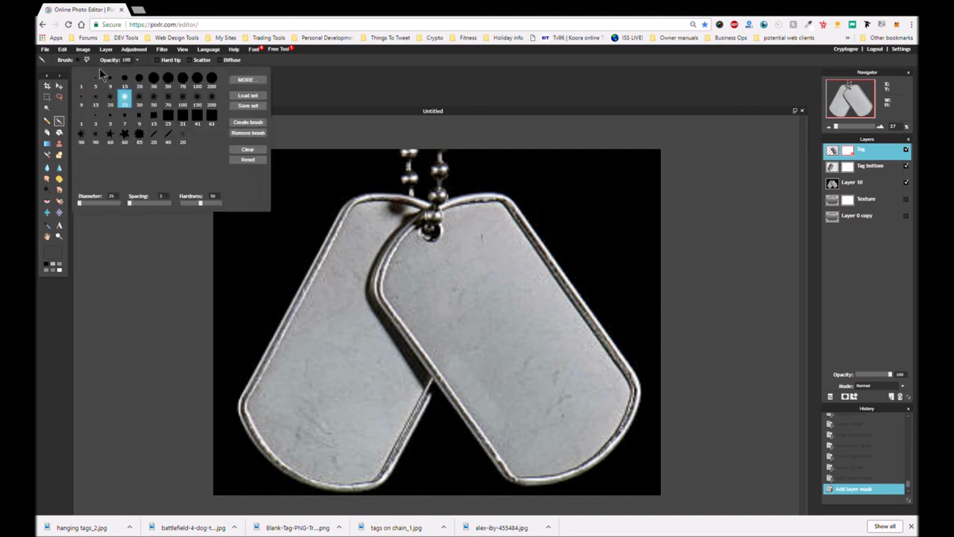
left_click(212, 98)
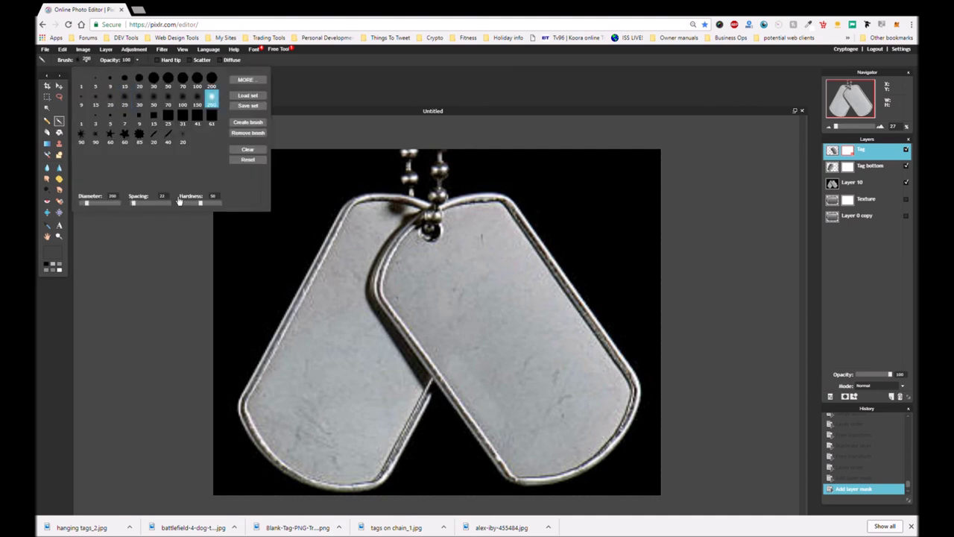
left_click(100, 202)
left_click_drag(122, 208, 109, 202)
left_click(152, 203)
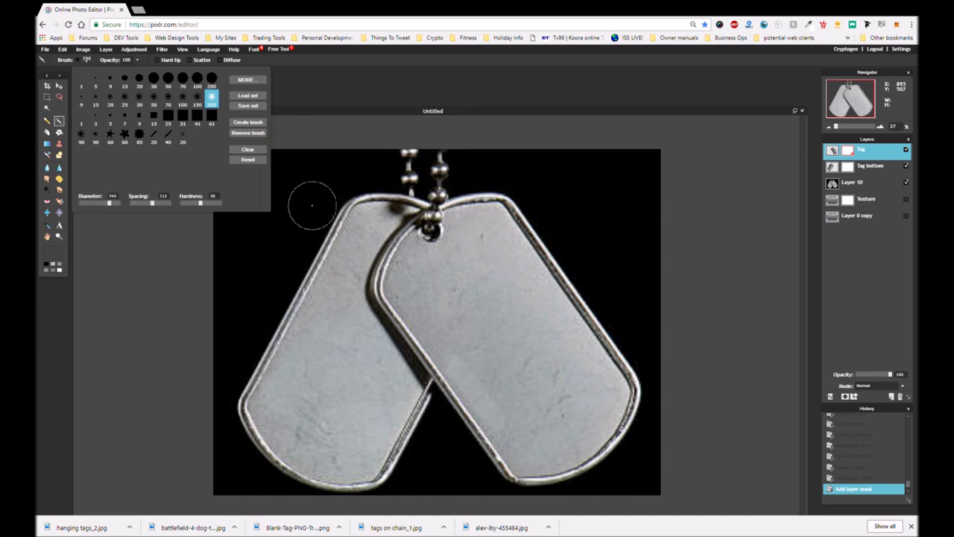
left_click(419, 265)
Brush the Tag mask over the front tag until CRYPTOGEE, STEEMIT and MAY 2016 show through.
left_click_drag(419, 264, 527, 375)
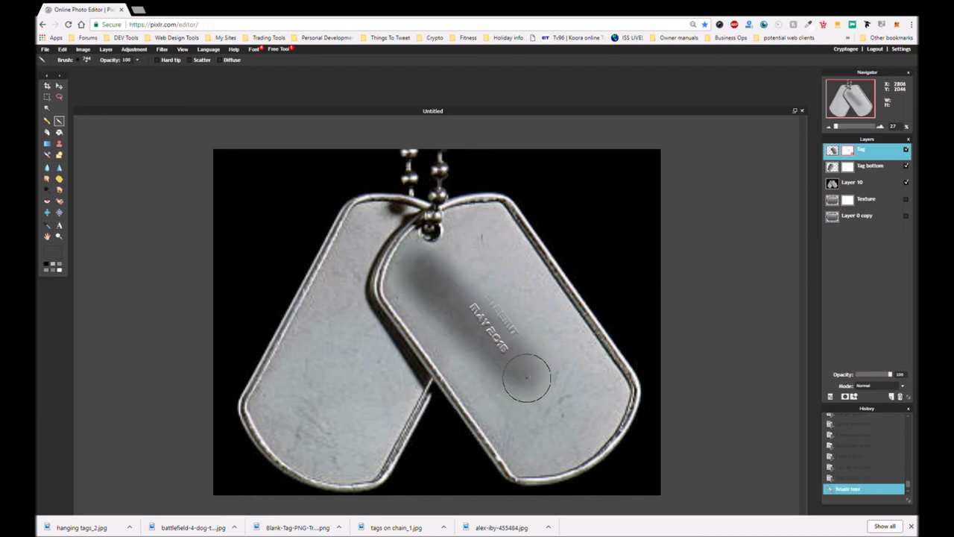
left_click_drag(515, 325, 476, 244)
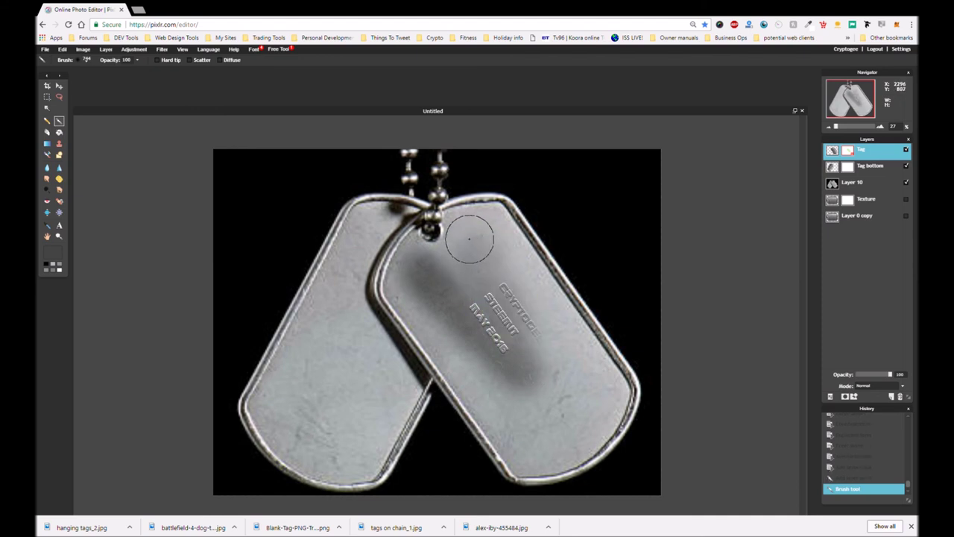
mouse_move(480, 234)
left_mouse_down()
mouse_move(560, 386)
mouse_move(541, 403)
left_mouse_up()
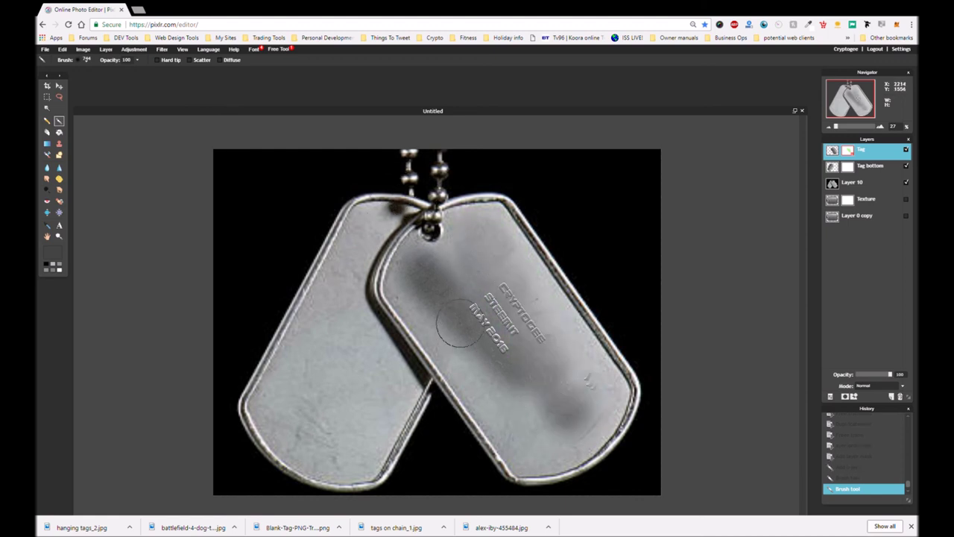
mouse_move(456, 318)
left_mouse_down()
mouse_move(517, 381)
mouse_move(523, 449)
left_mouse_up()
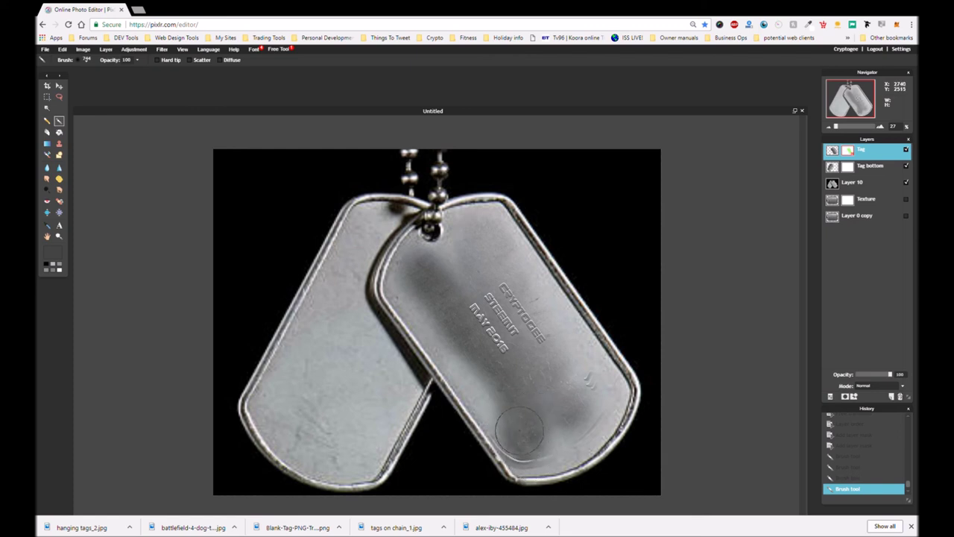
left_click_drag(489, 386, 451, 333)
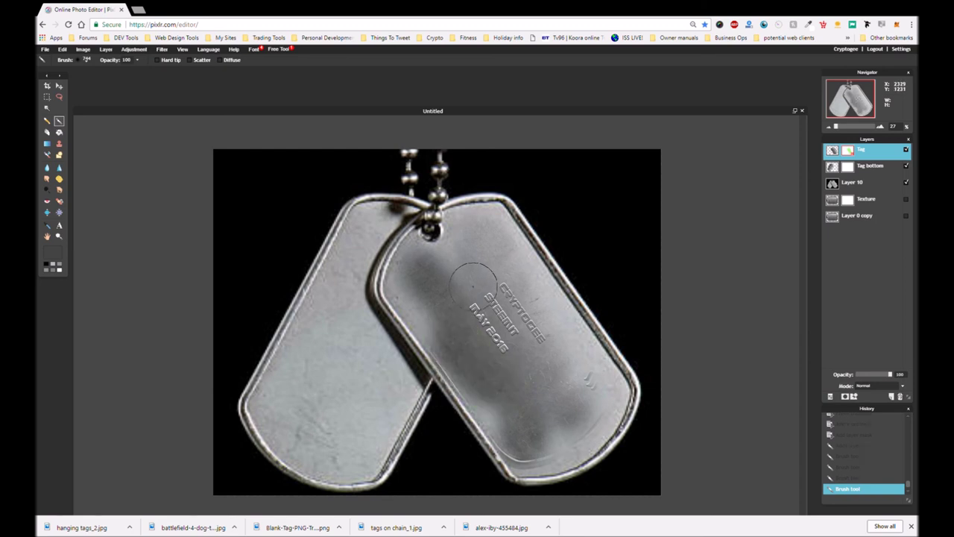
left_click_drag(487, 266, 528, 323)
Select Tag bottom, brush two strokes on the left tag, then undo both.
left_click(885, 170)
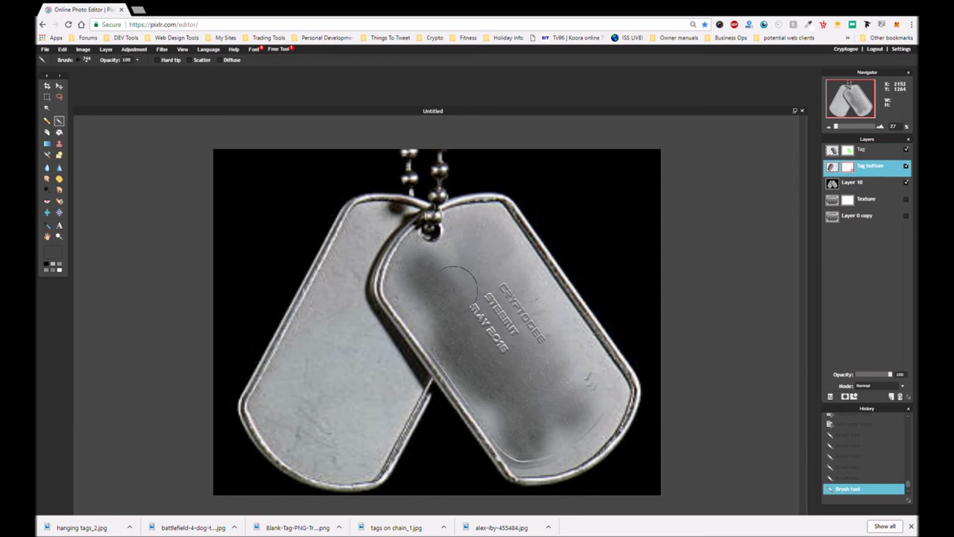
left_click_drag(362, 304, 361, 344)
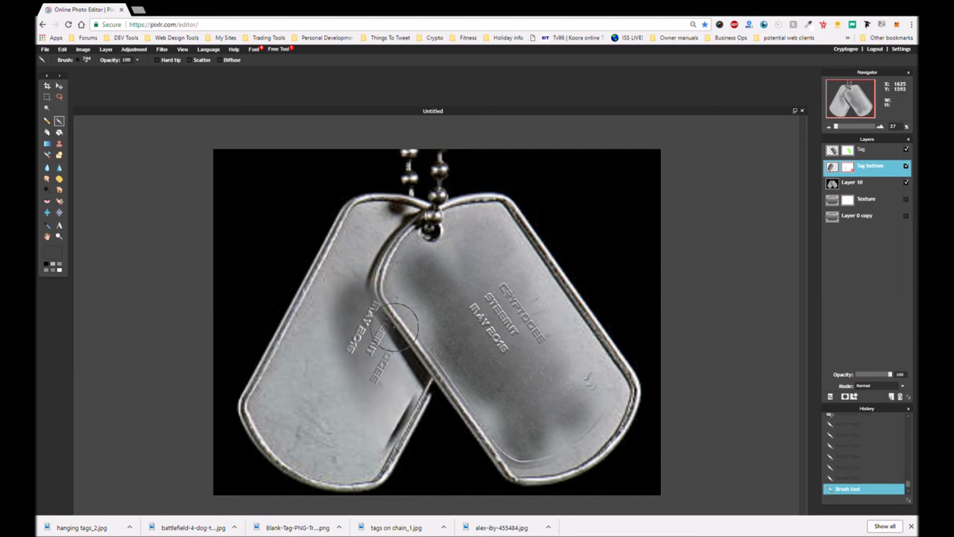
left_click_drag(400, 325, 404, 296)
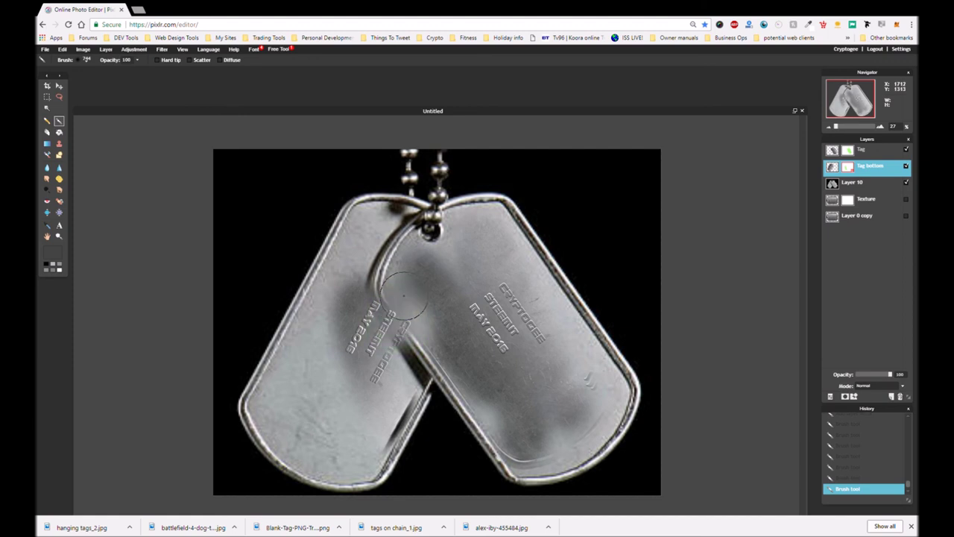
key("space")
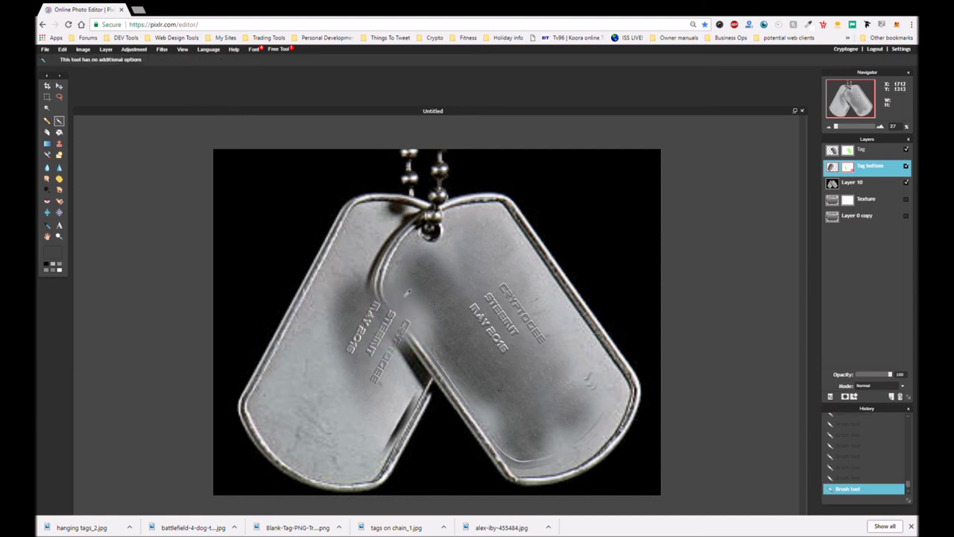
key("ctrl+z")
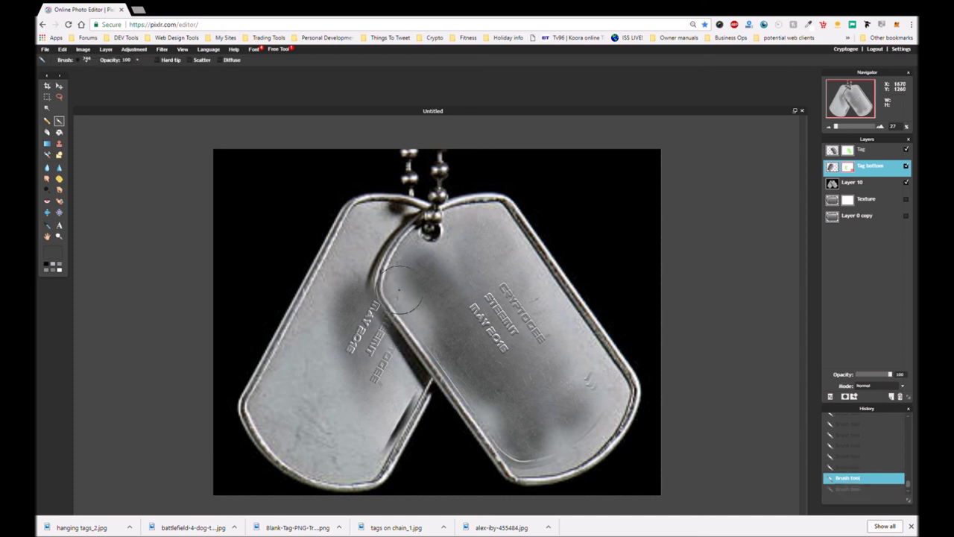
key("ctrl+z")
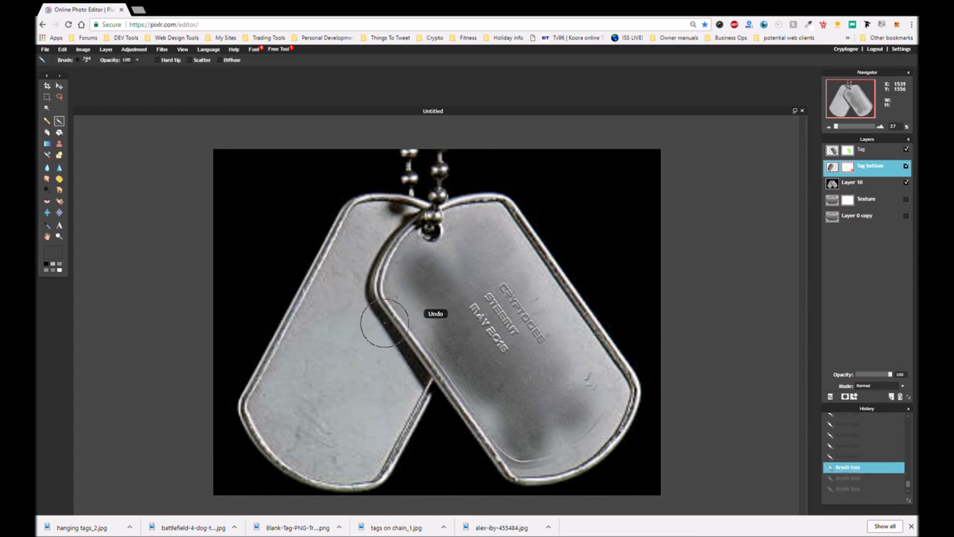
Repaint the Tag bottom mask to reveal the left tag's CRYPTOGEE STEEMIT lettering and S logo.
left_click(361, 336)
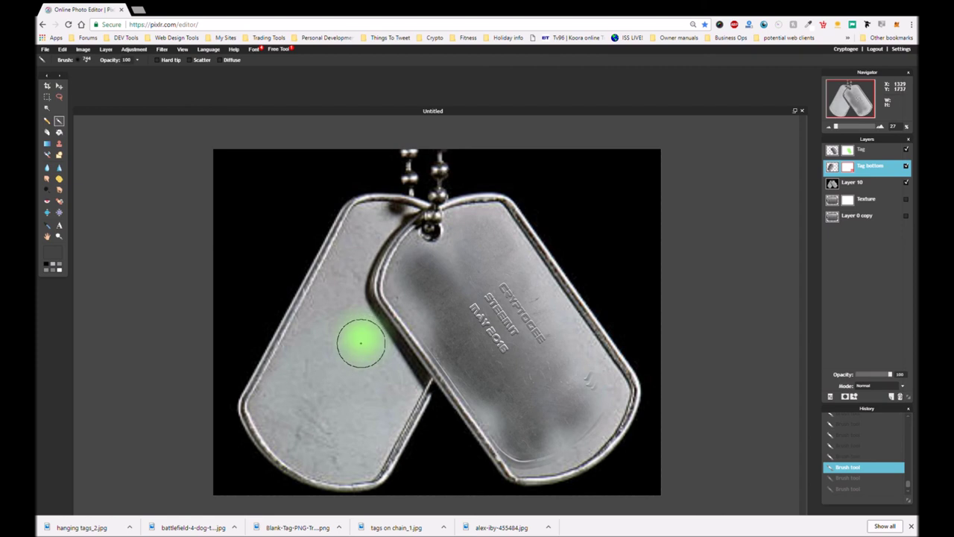
left_click_drag(361, 349, 332, 426)
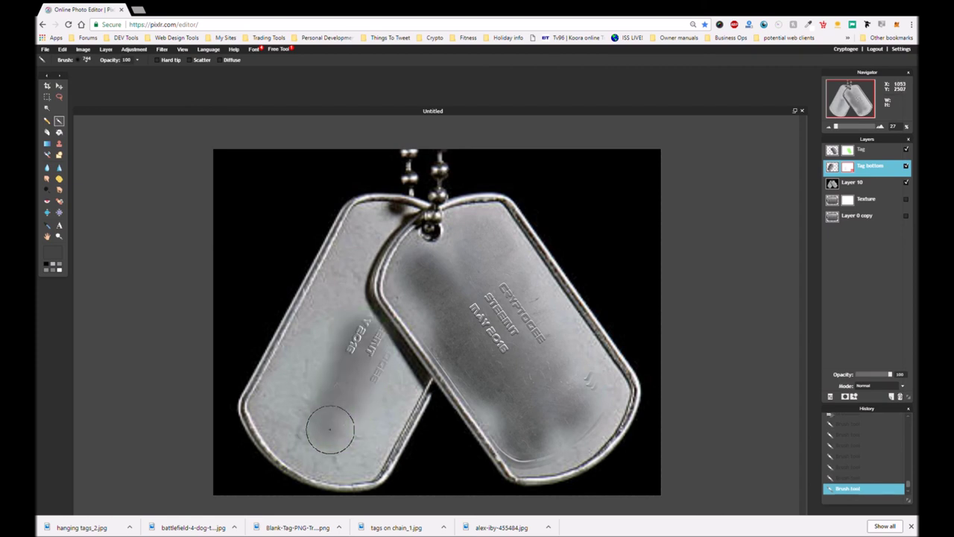
left_click(380, 361)
mouse_move(381, 361)
left_mouse_down()
mouse_move(330, 336)
mouse_move(322, 321)
mouse_move(343, 315)
left_mouse_up()
left_click(343, 315)
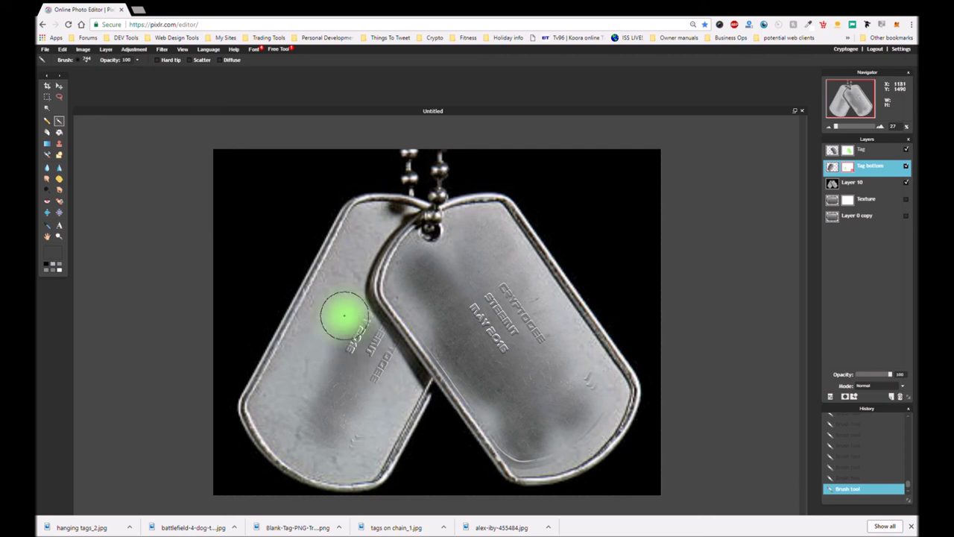
left_click(345, 258)
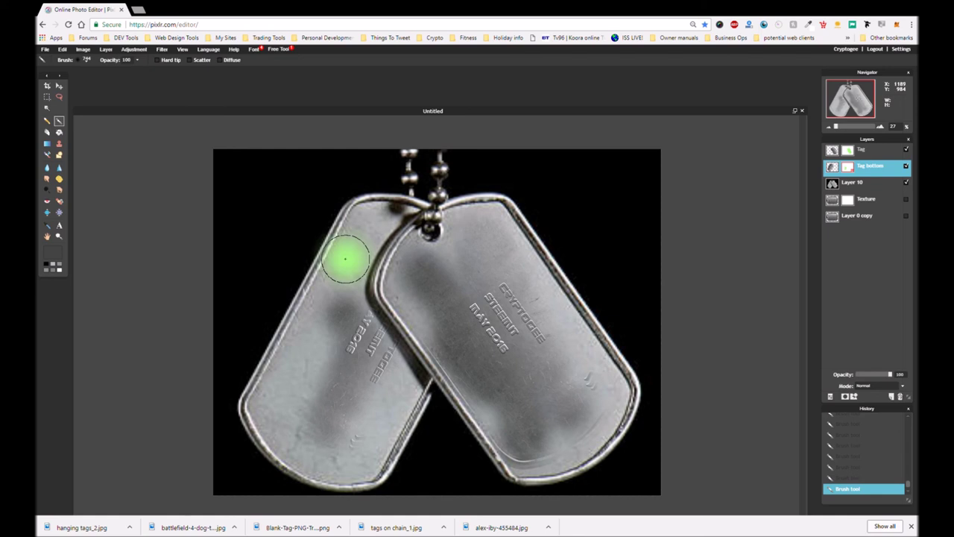
left_click_drag(335, 307, 298, 421)
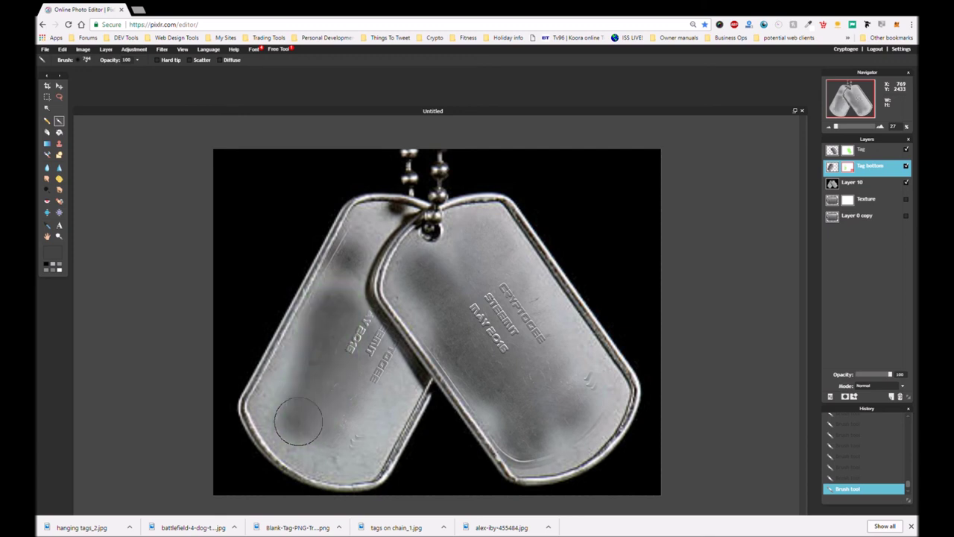
left_click_drag(336, 435, 354, 391)
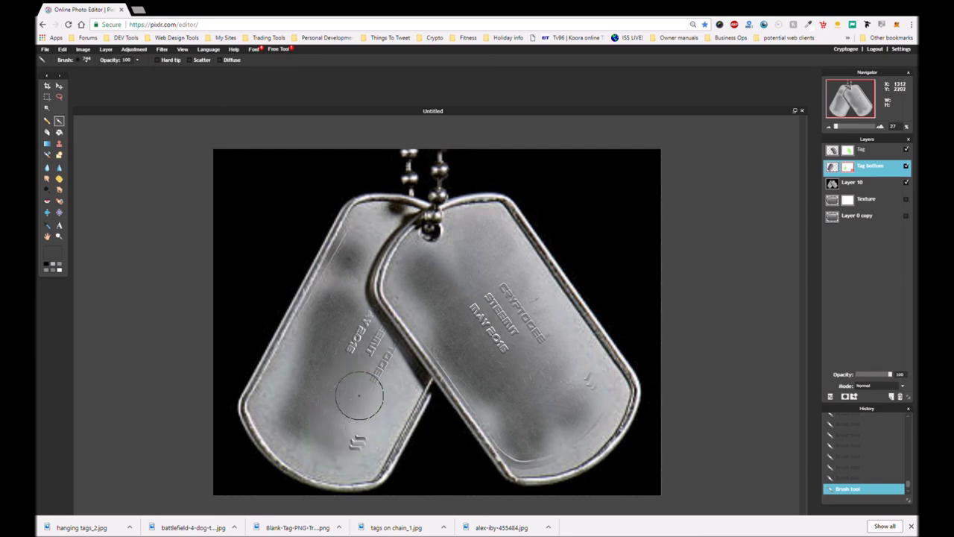
left_click(359, 430)
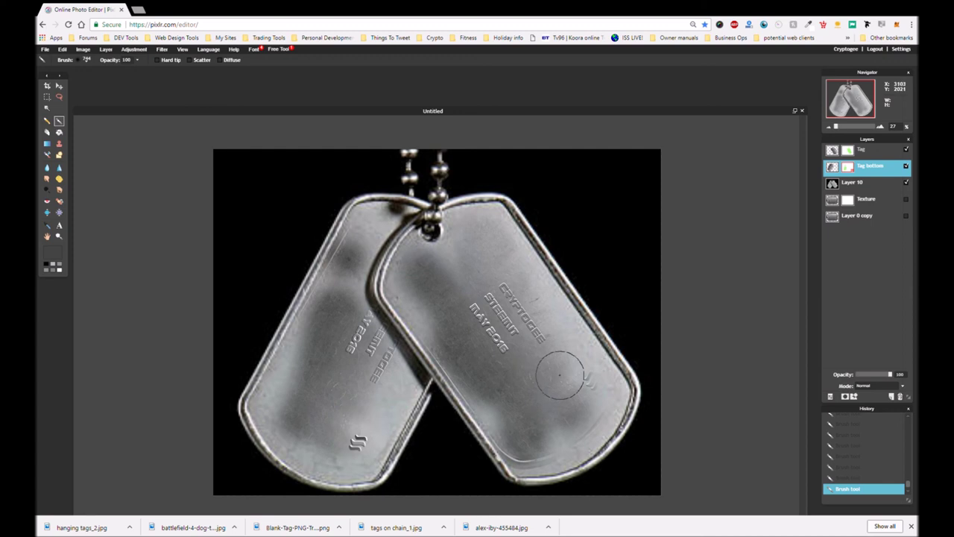
left_click(593, 378)
Select the Tag layer and brush its mask at the front tag's lower edge.
left_click(581, 378)
left_click(868, 149)
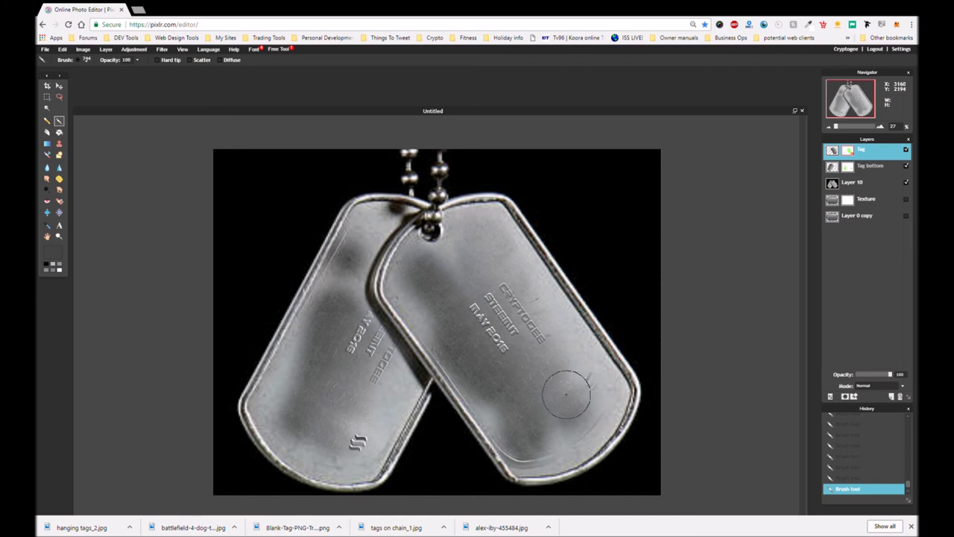
left_click_drag(573, 383, 587, 388)
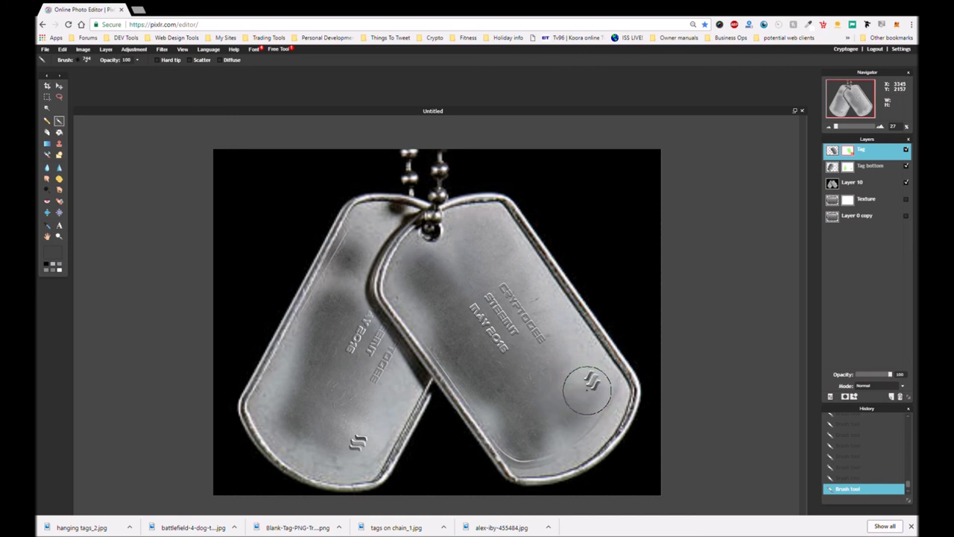